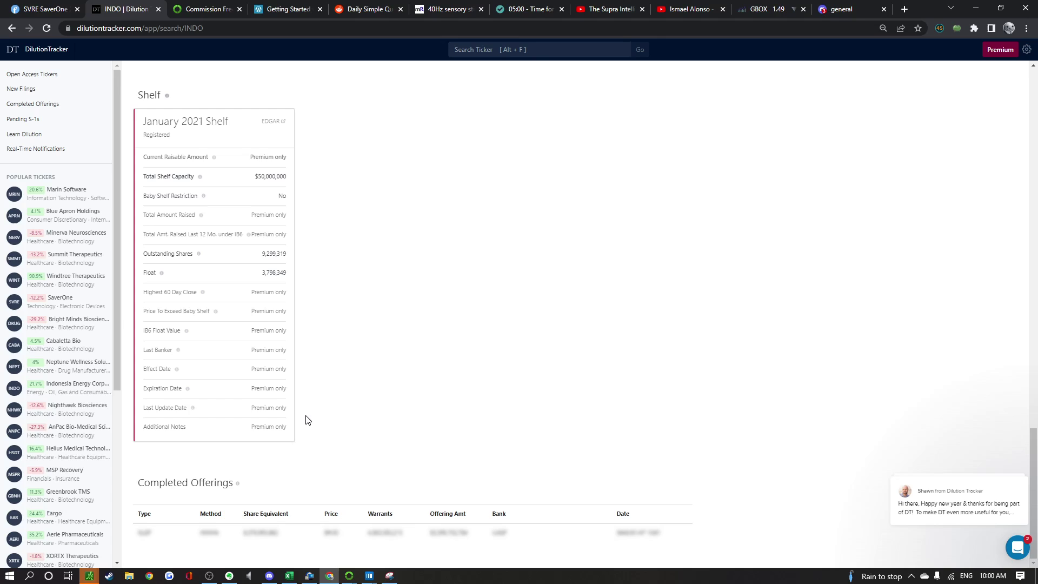
# Switch to Evernote and open the 8/23/2022 watchlist note in the August ***PAPER*** notebook.
pyautogui.scroll(20, 324, 352)
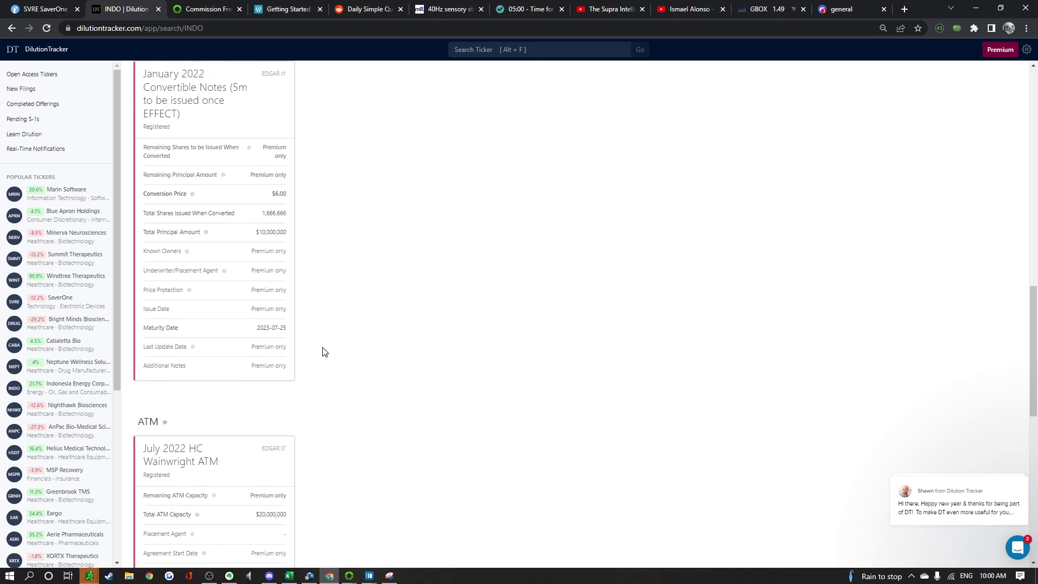
pyautogui.scroll(-20, 325, 351)
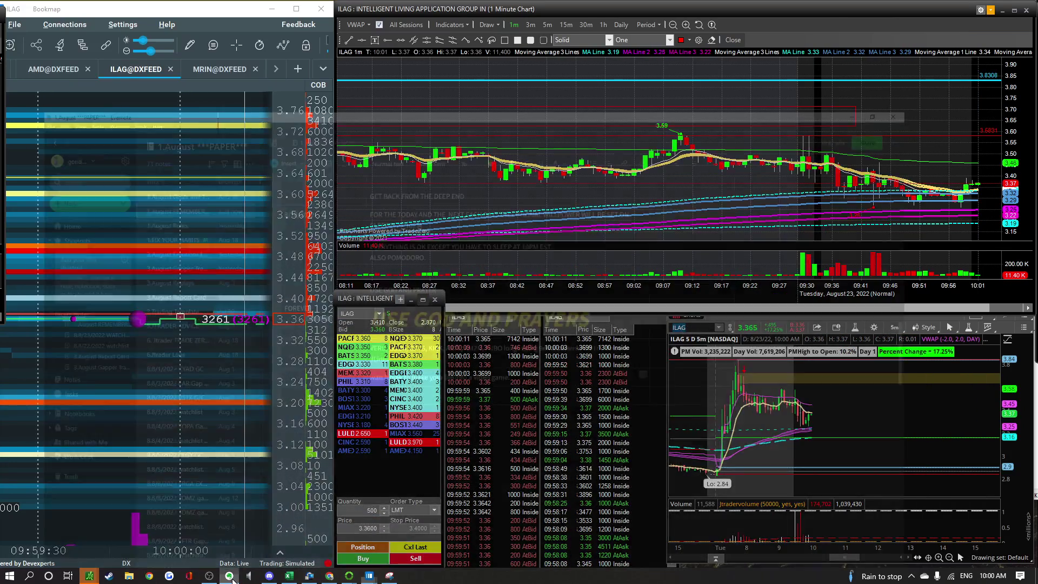
pyautogui.click(229, 575)
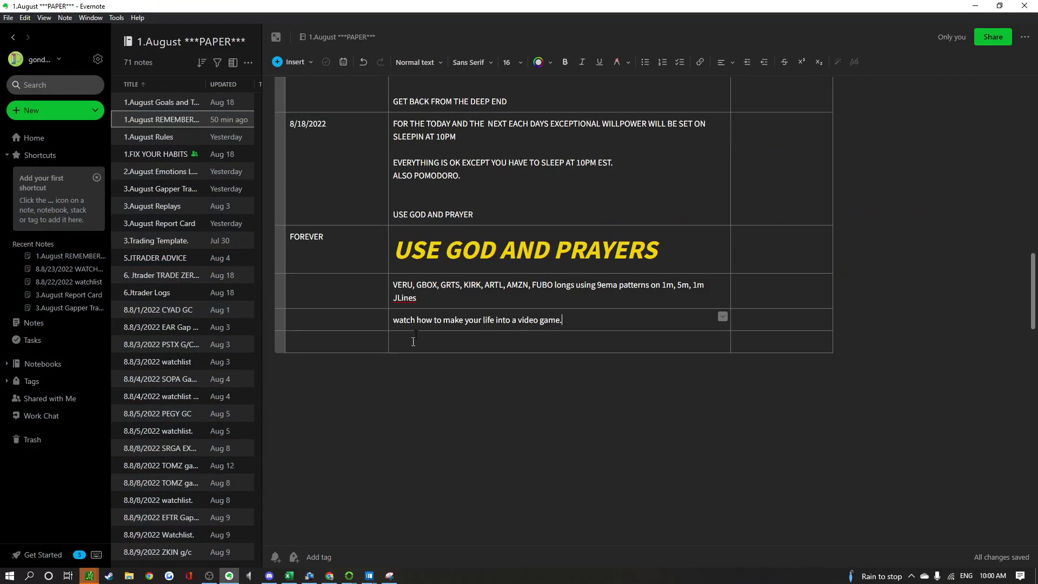
pyautogui.click(190, 225)
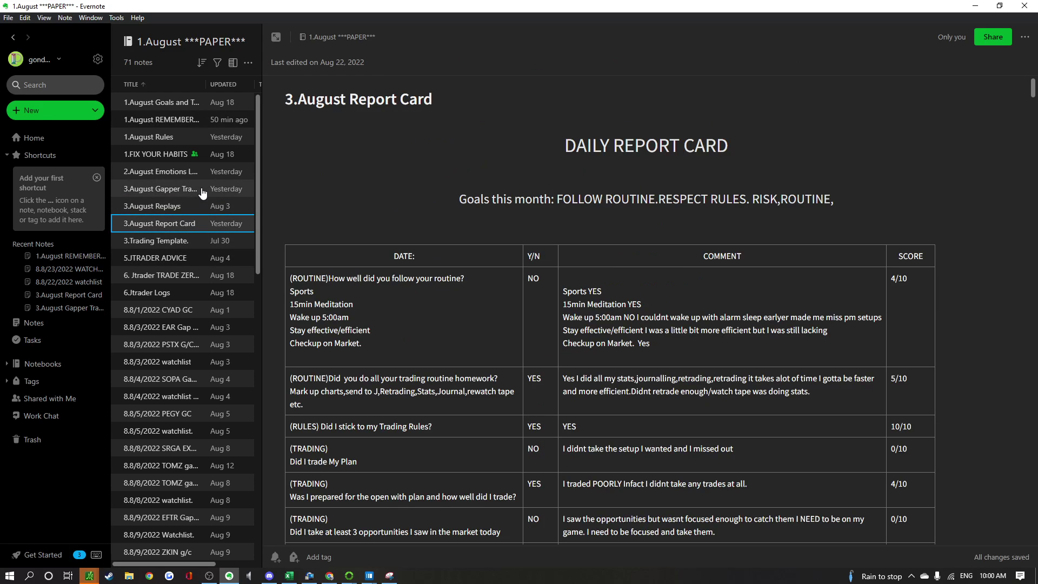
pyautogui.scroll(-4, 190, 324)
pyautogui.scroll(-5, 192, 319)
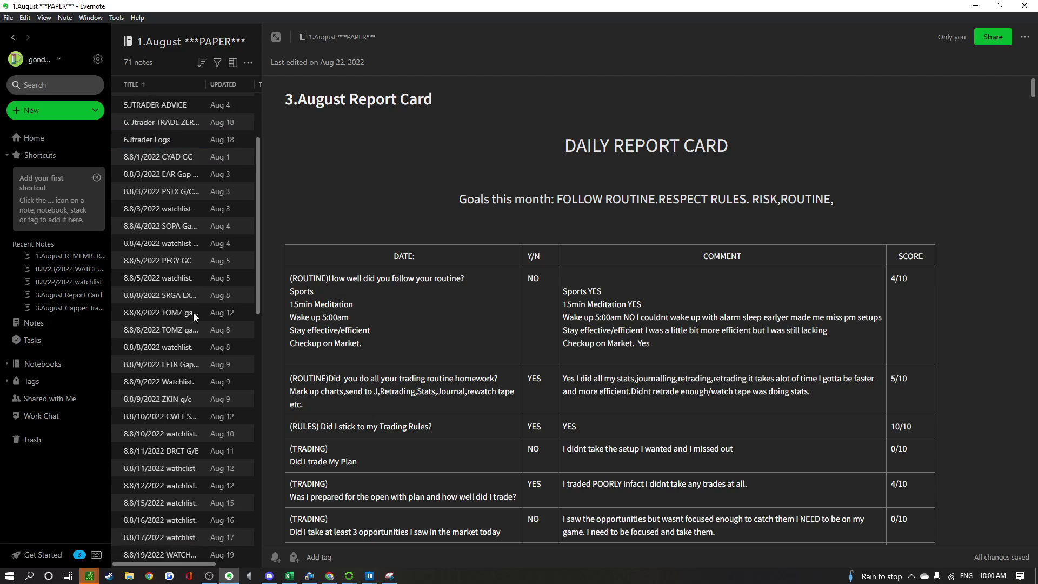
pyautogui.click(173, 273)
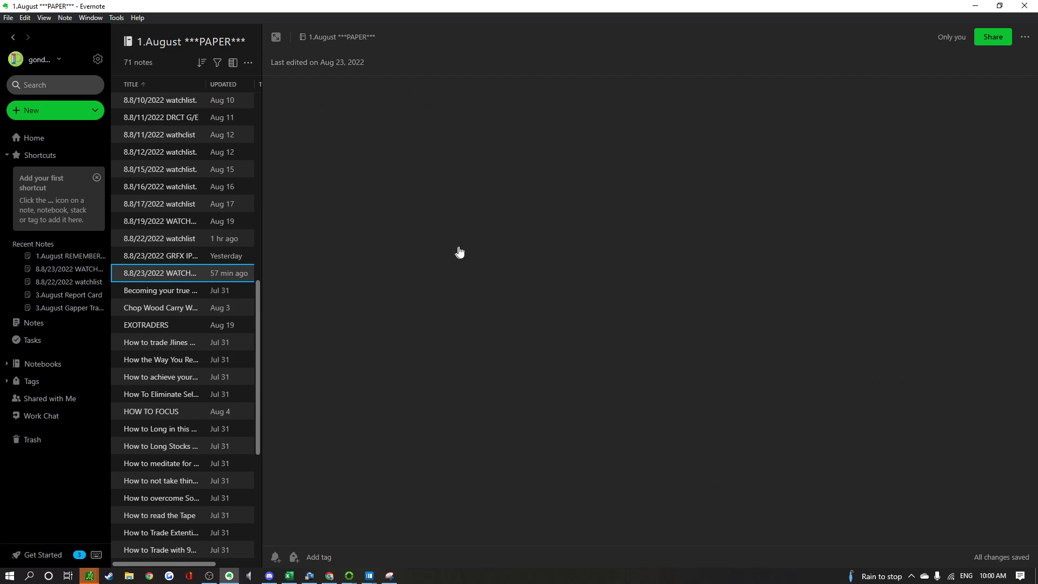
# Fill the first empty watchlist table with the symbol INDO and a float of 5.
pyautogui.scroll(-5, 469, 278)
pyautogui.scroll(-5, 469, 277)
pyautogui.click(370, 191)
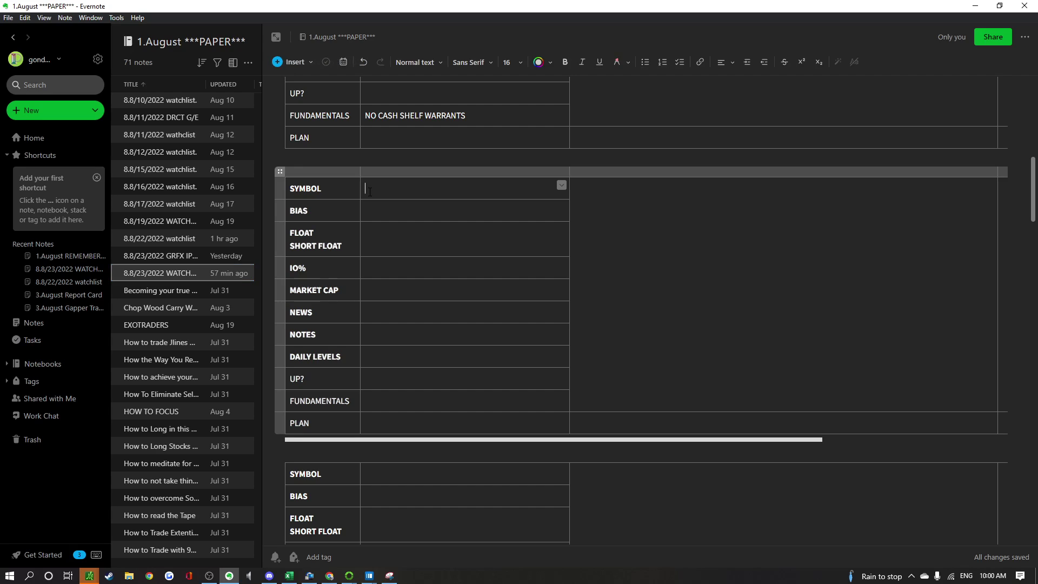
pyautogui.write('INDO')
pyautogui.click(422, 245)
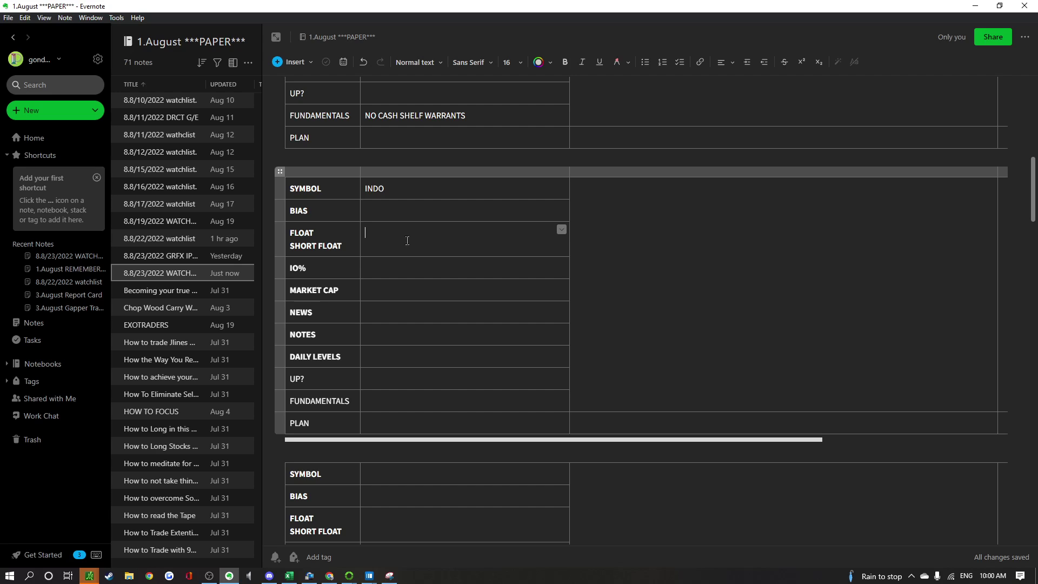
# Record "ATM SHELF ETC" as INDO's fundamentals and "not up enough." as its plan.
pyautogui.click(404, 398)
pyautogui.write('ATM SHELF ETC')
pyautogui.click(452, 422)
pyautogui.write('not up enough.')
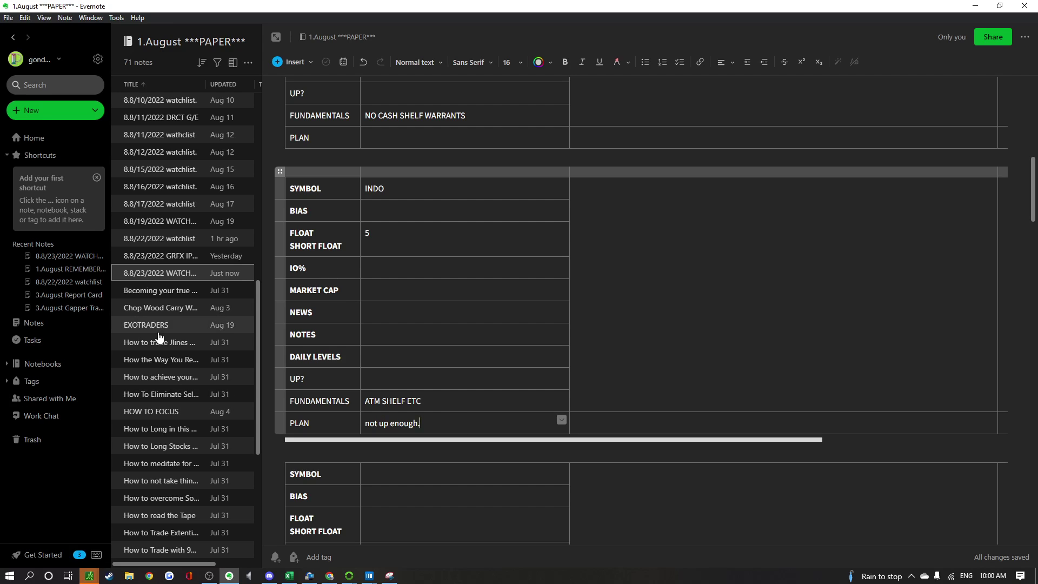
# Minimize the Evernote window to return to the ILAG trading charts.
pyautogui.click(992, 6)
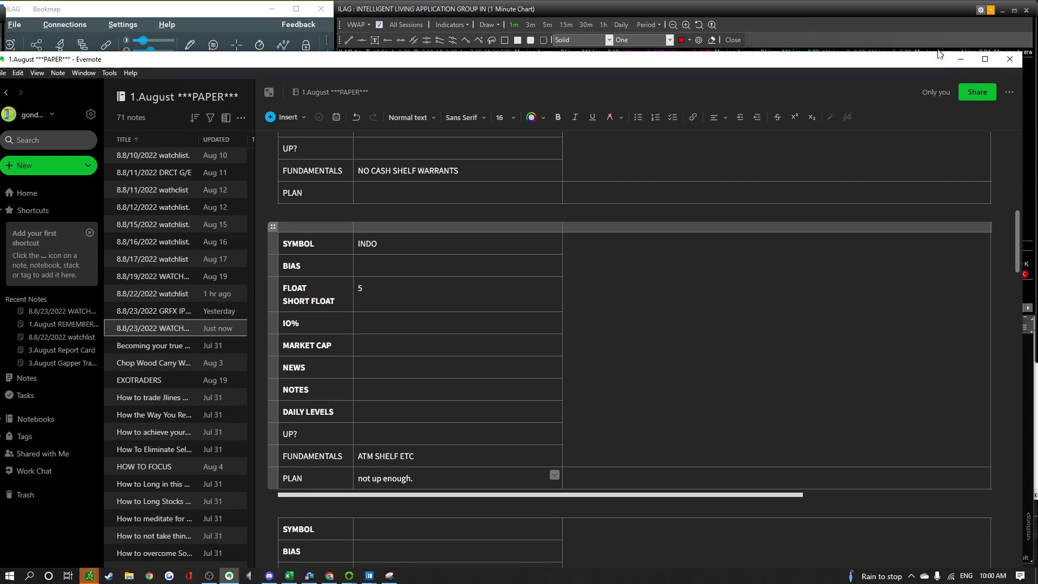
pyautogui.click(976, 60)
pyautogui.click(978, 11)
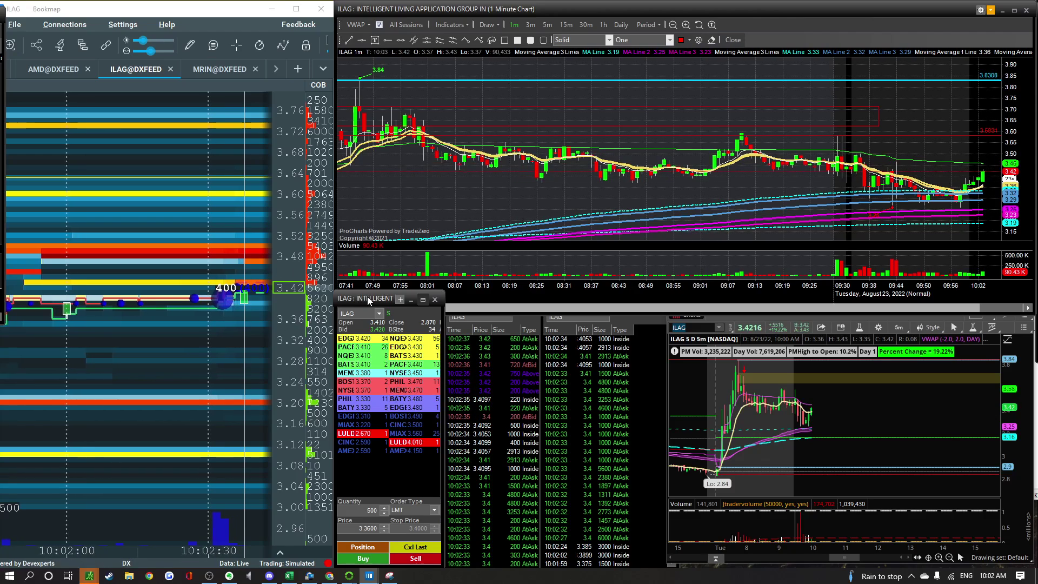
# Extend the red resistance rectangle on the ILAG one-minute chart horizontally past the newest candle.
pyautogui.scroll(-3, 260, 292)
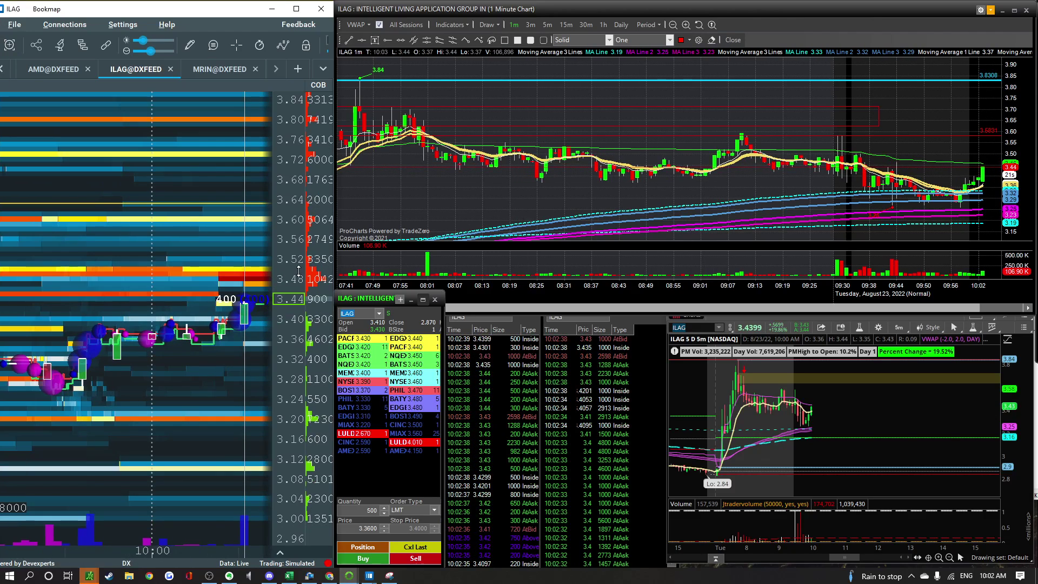
pyautogui.scroll(2, 294, 258)
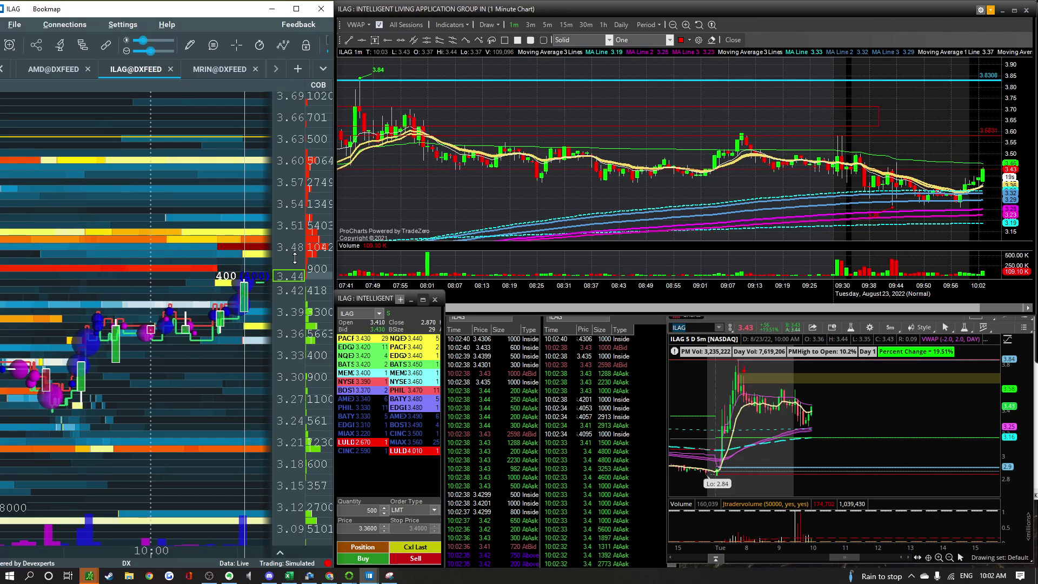
pyautogui.scroll(2, 629, 144)
pyautogui.scroll(-3, 629, 144)
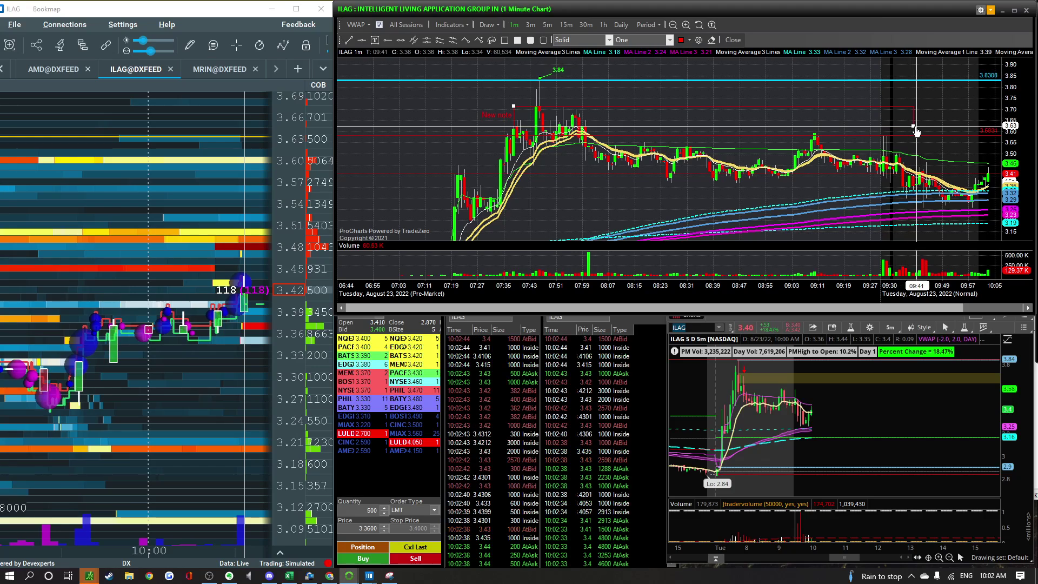
pyautogui.doubleClick(913, 129)
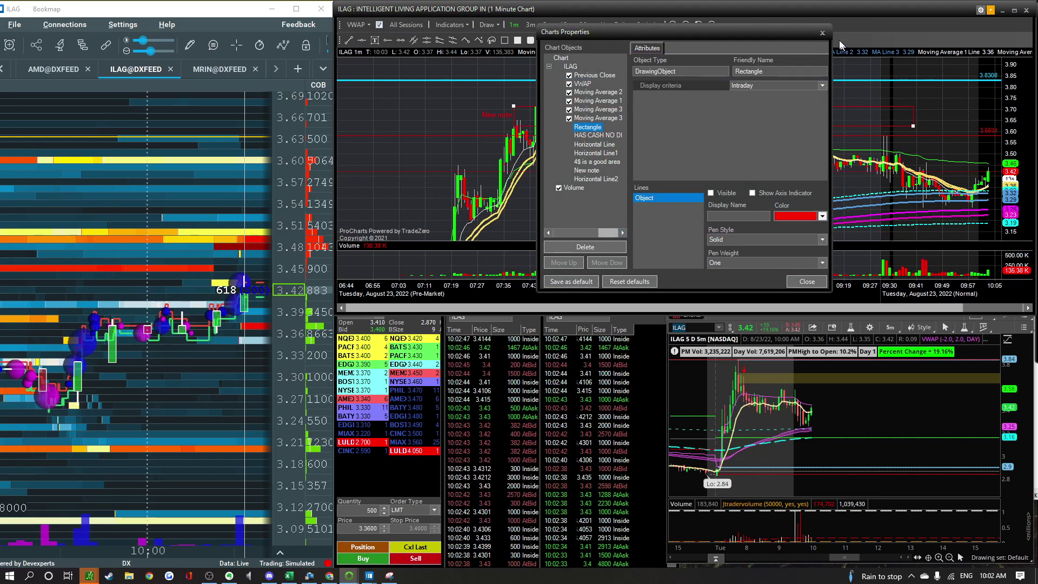
pyautogui.click(822, 32)
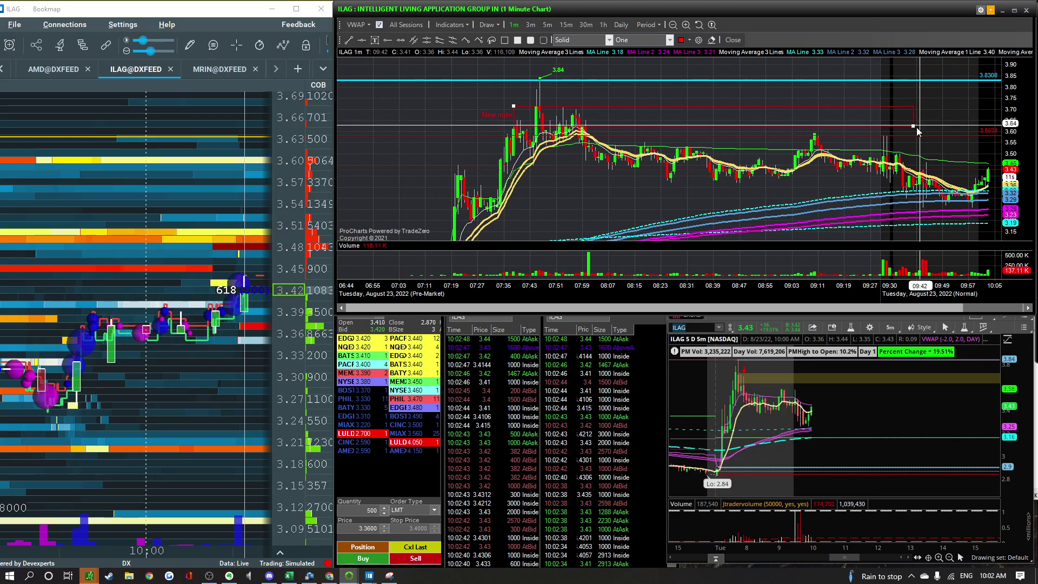
pyautogui.moveTo(913, 126); pyautogui.dragTo(999, 126)
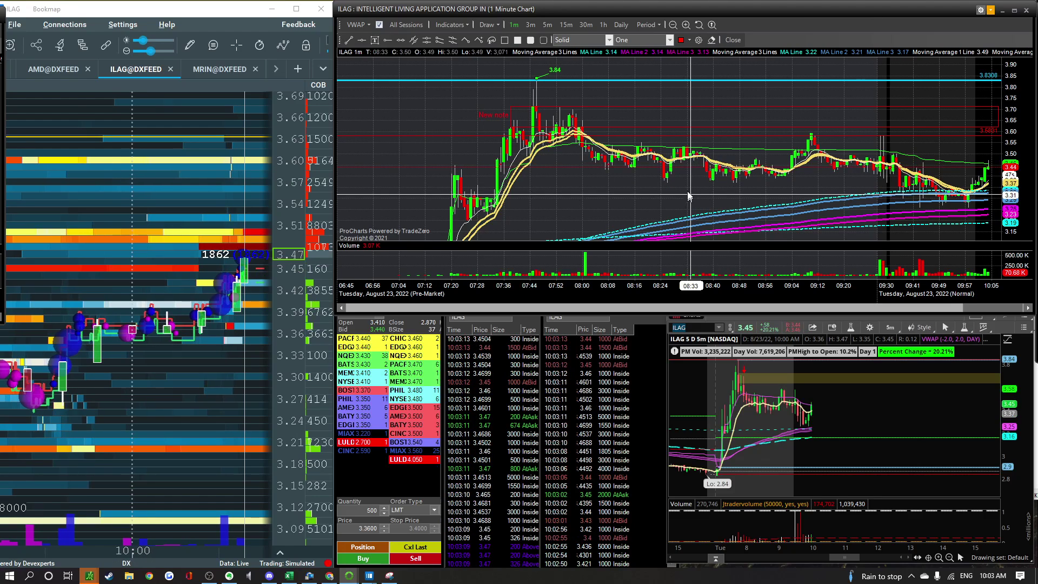
# Examine ILAG's one-minute price action from premarket through the morning session against its marked levels.
pyautogui.scroll(2, 690, 184)
pyautogui.moveTo(384, 306)
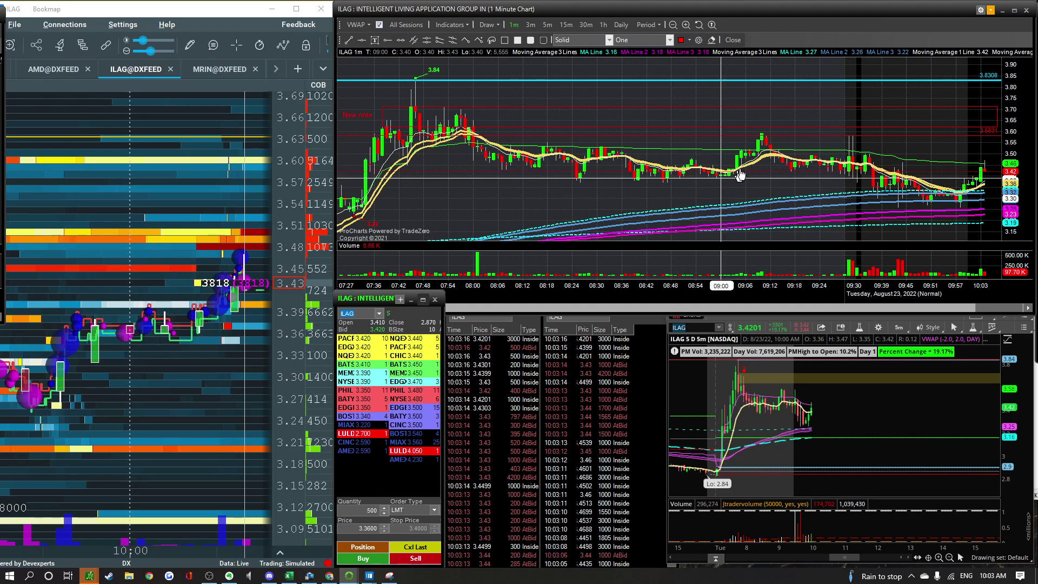
pyautogui.scroll(1, 745, 156)
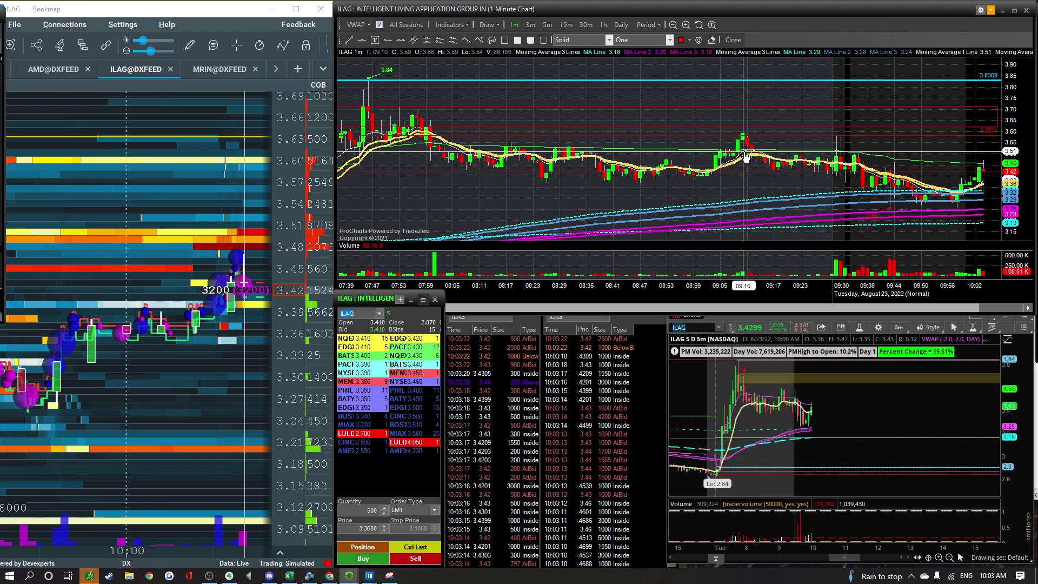
pyautogui.moveTo(269, 575)
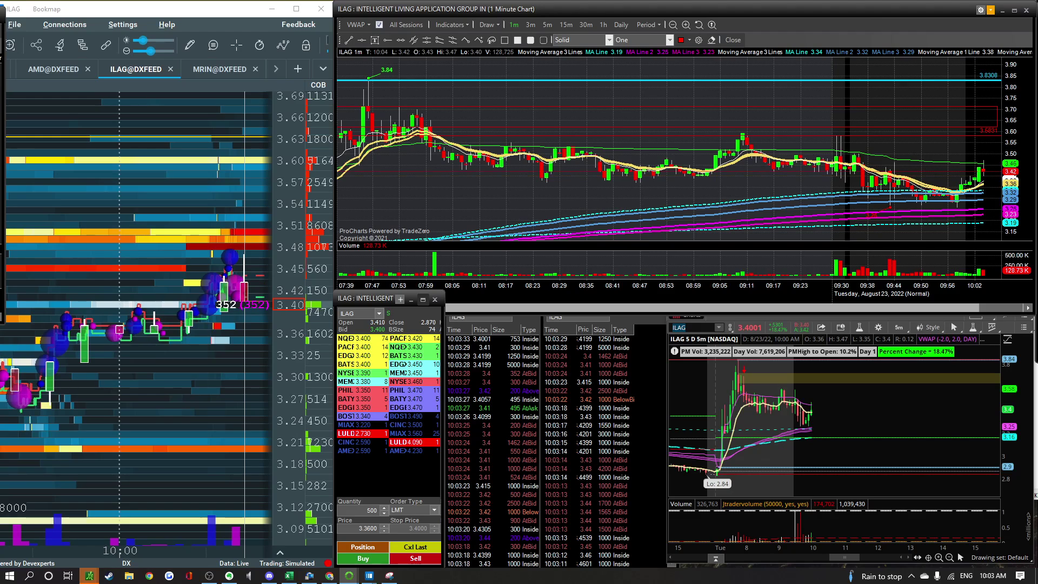
pyautogui.click(371, 299)
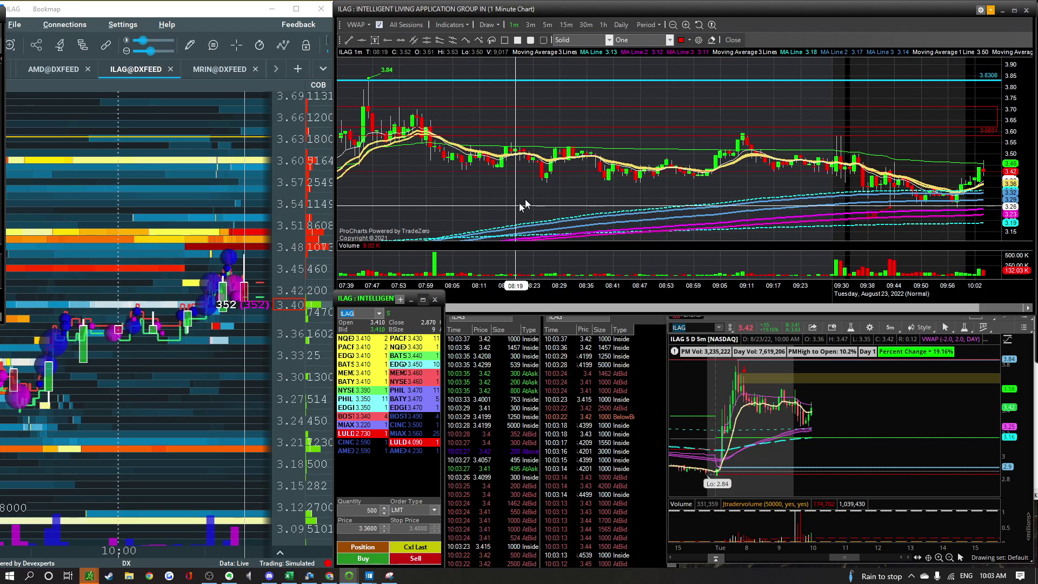
pyautogui.scroll(-3, 567, 179)
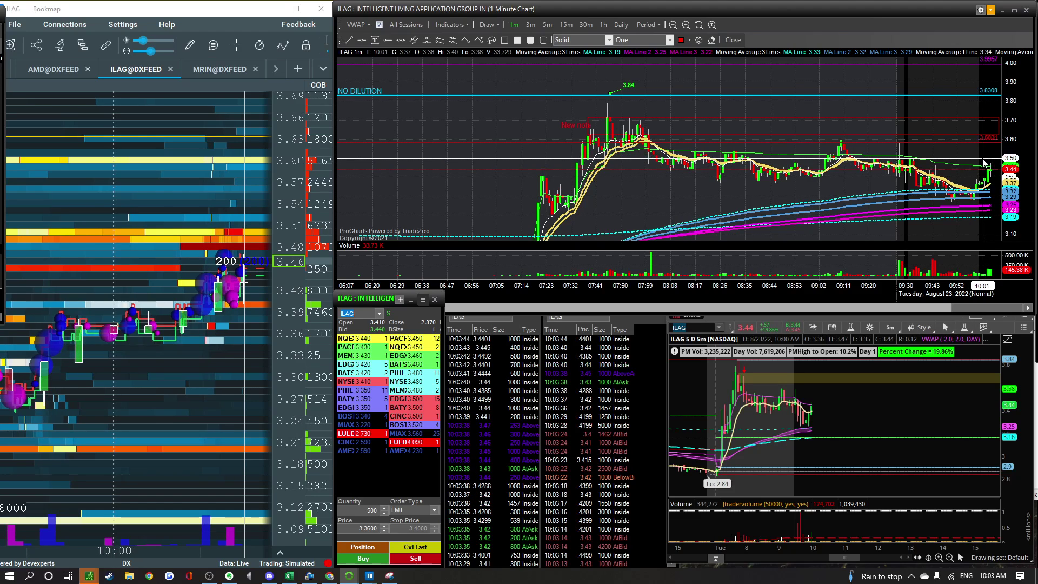
pyautogui.scroll(5, 458, 285)
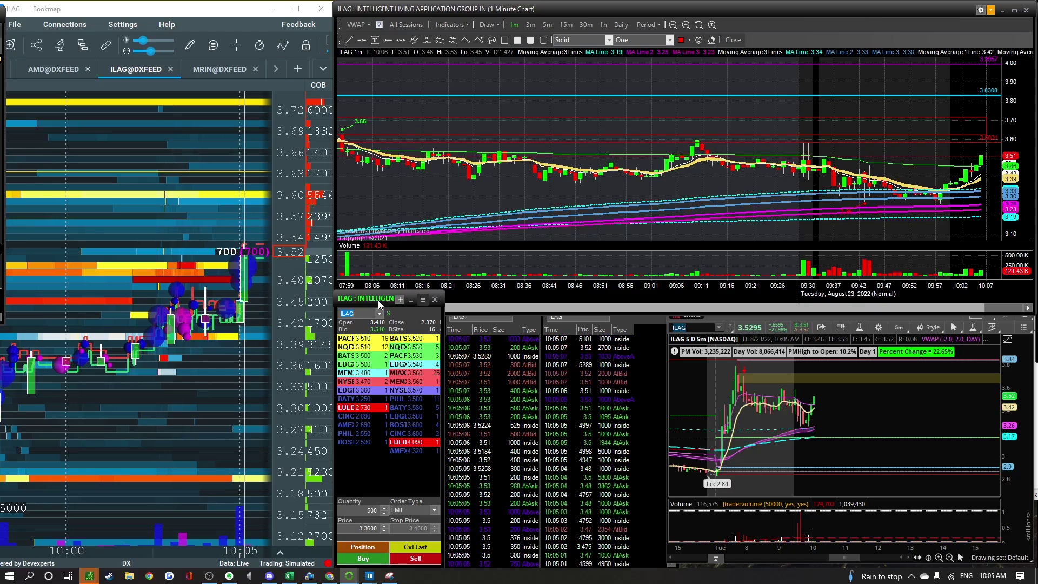
# Send repeated cancel-last-order commands for ILAG from its Level 2 order window.
pyautogui.press('Escape')
pyautogui.press('Escape')
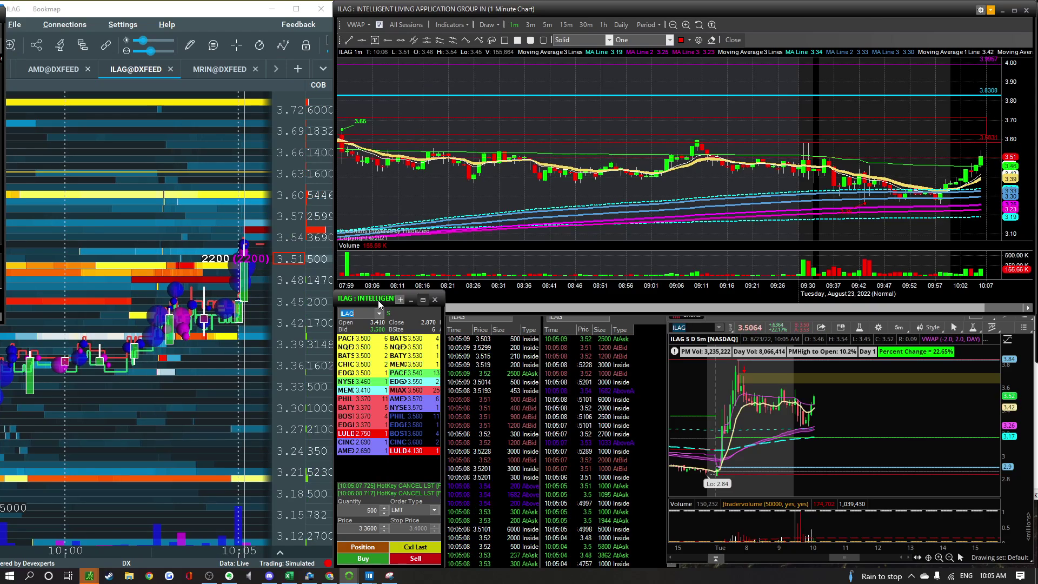
pyautogui.press('Escape')
pyautogui.press('Escape')
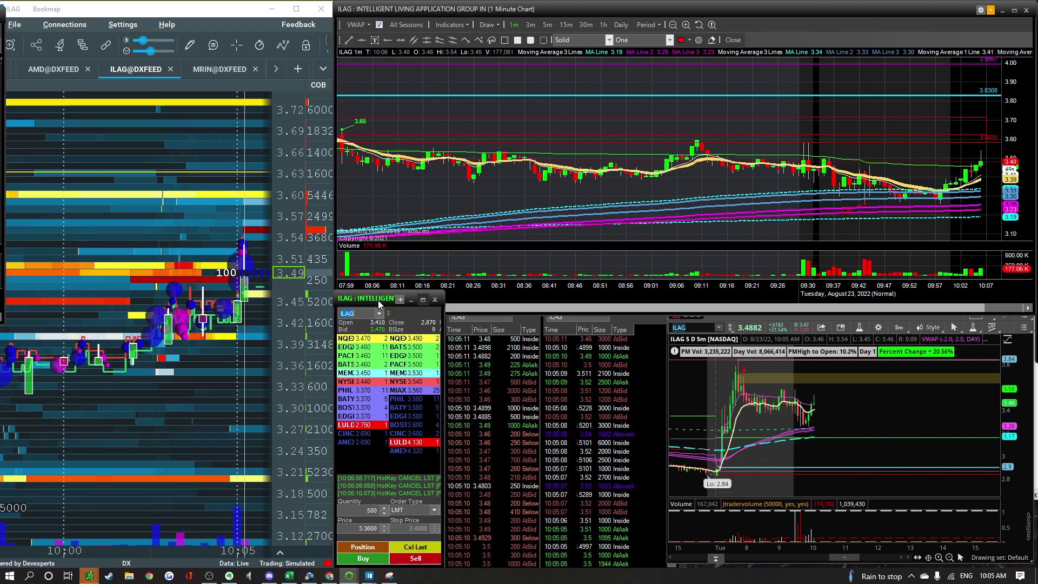
pyautogui.press('Escape')
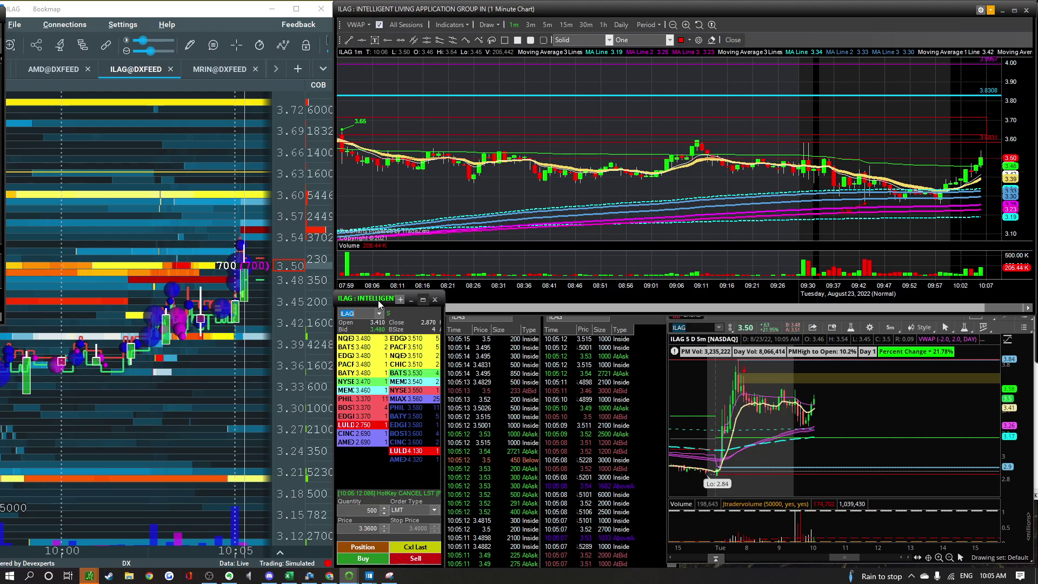
pyautogui.press('Escape')
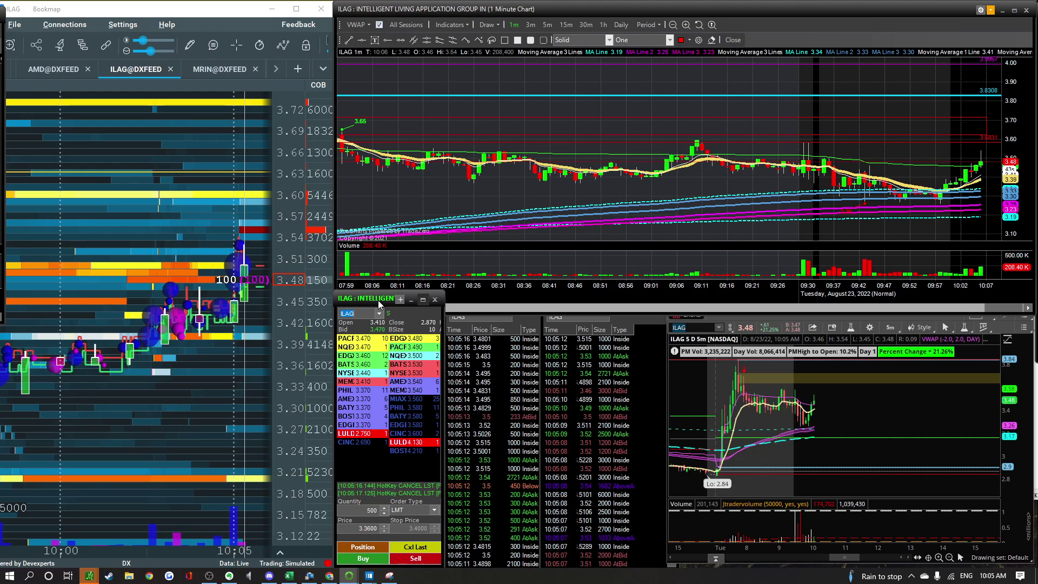
pyautogui.press('Escape')
pyautogui.press('Escape')
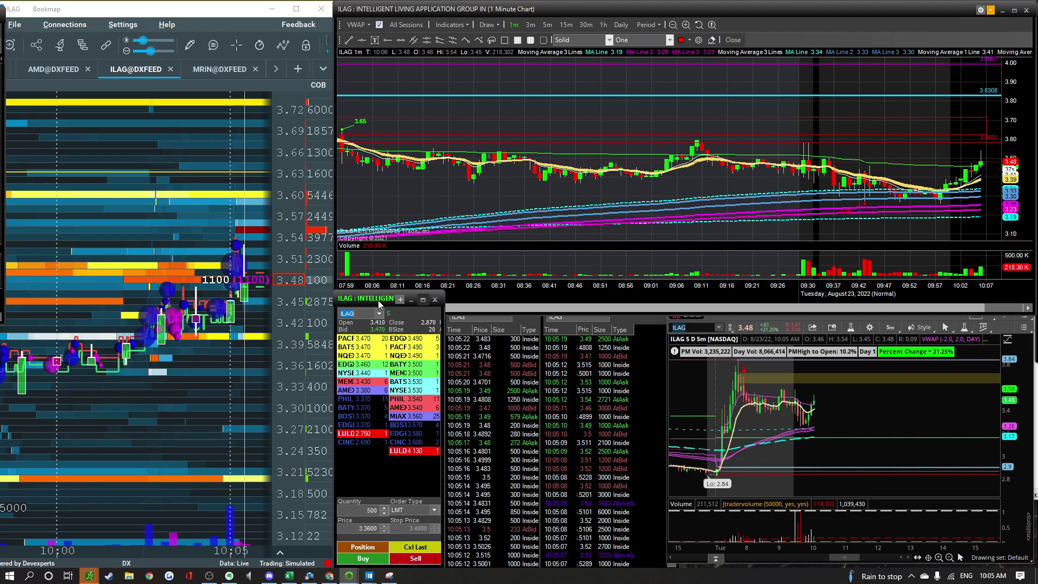
pyautogui.press('Escape')
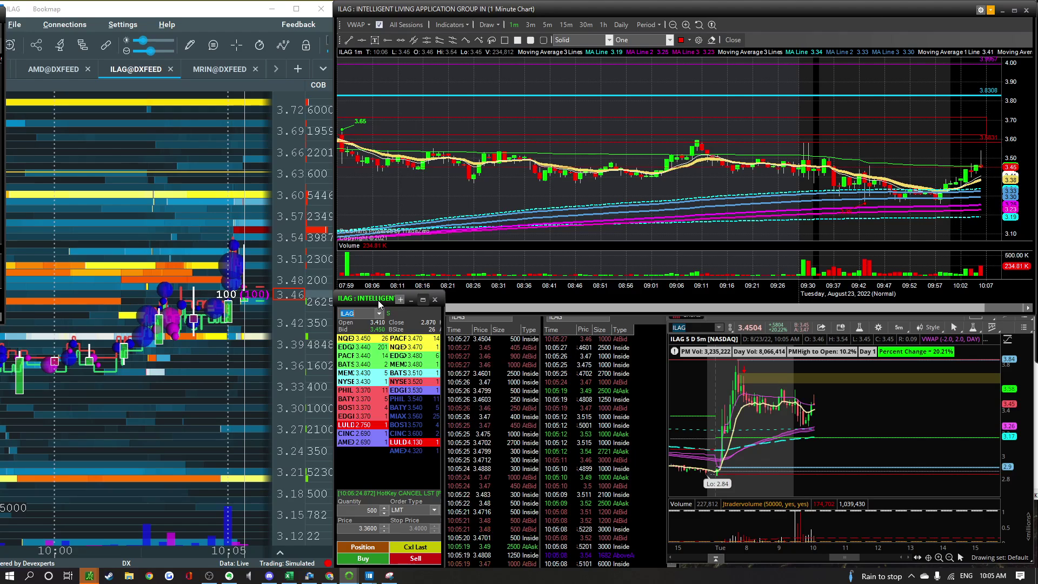
pyautogui.press('Escape')
pyautogui.press('Escape')
pyautogui.press('Escape')
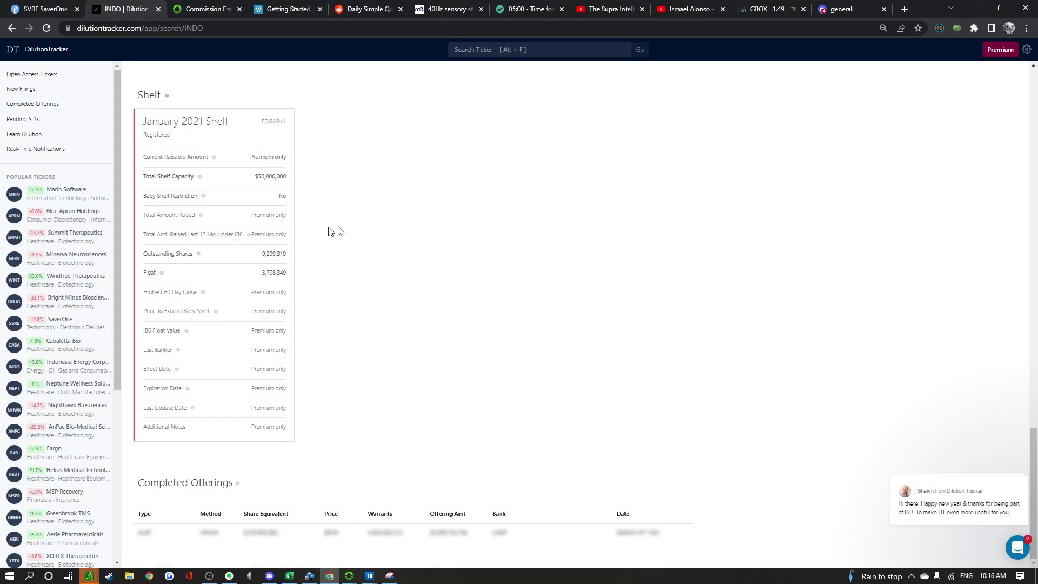
# Examine INDO's DilutionTracker page for its cash position, warrants, convertible notes, ATM and shelf.
pyautogui.scroll(10, 351, 227)
pyautogui.scroll(15, 351, 227)
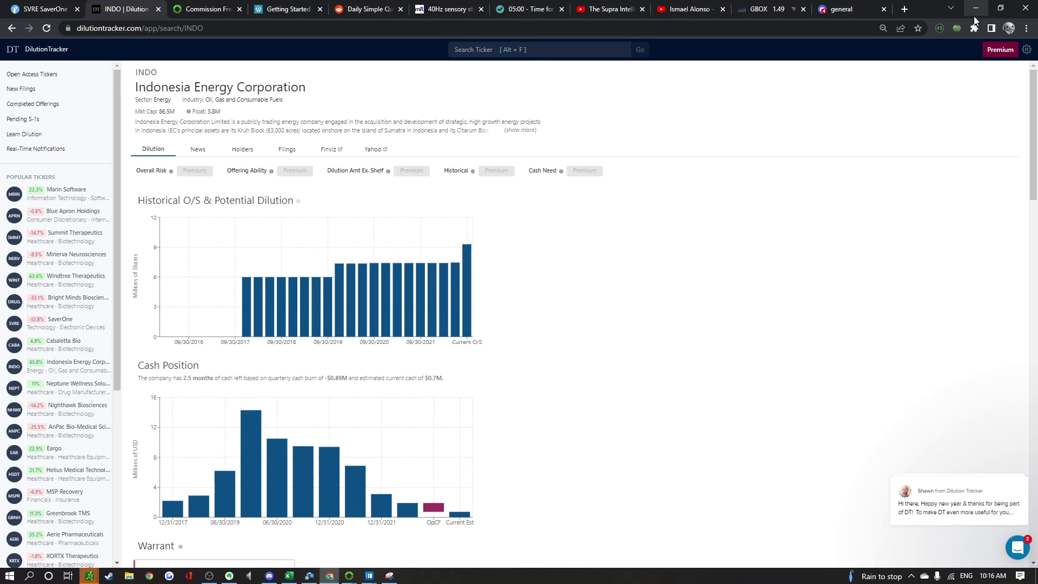
pyautogui.scroll(-7, 626, 245)
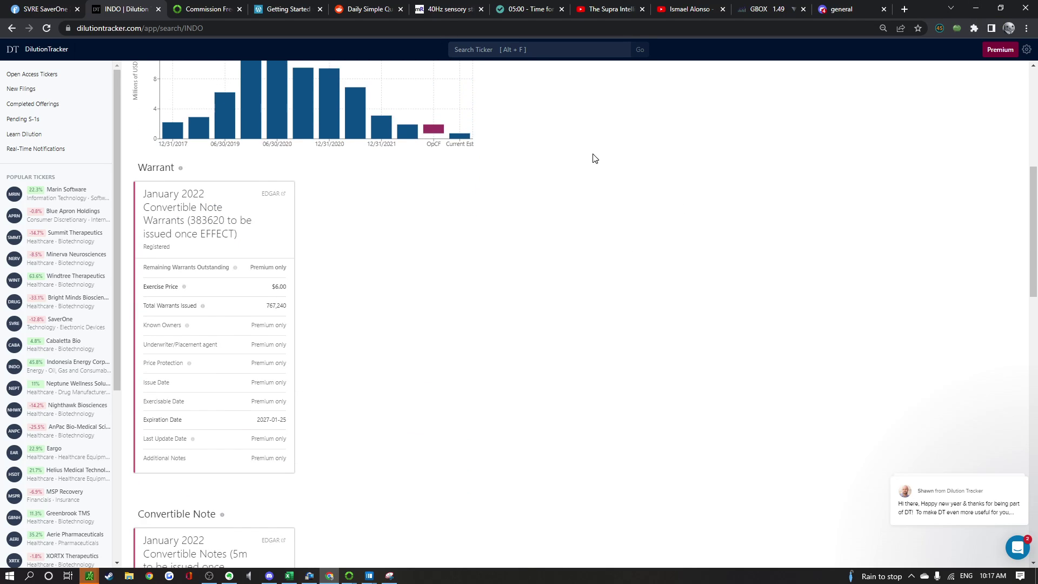
pyautogui.moveTo(593, 157); pyautogui.dragTo(507, 460)
pyautogui.click(506, 460)
pyautogui.scroll(-6, 496, 383)
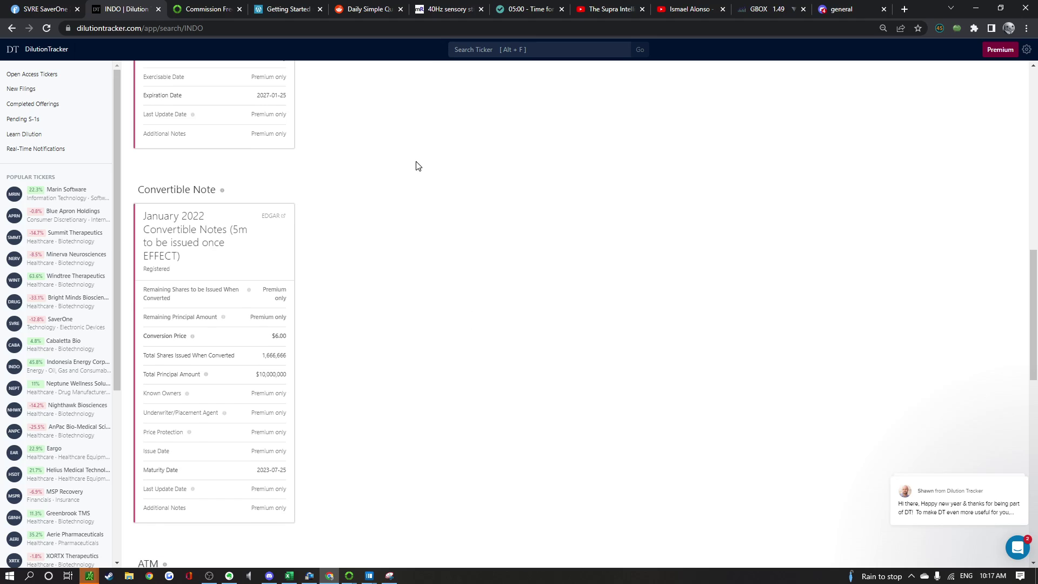
pyautogui.moveTo(417, 162); pyautogui.dragTo(426, 456)
pyautogui.click(426, 456)
pyautogui.scroll(-5, 413, 408)
pyautogui.scroll(-5, 413, 408)
pyautogui.scroll(4, 408, 394)
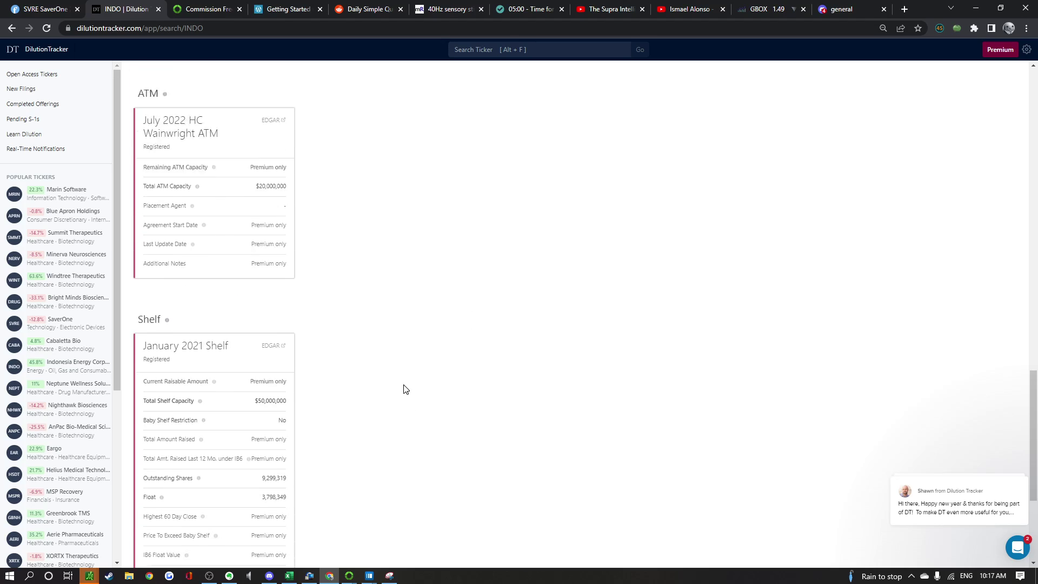
pyautogui.scroll(15, 380, 407)
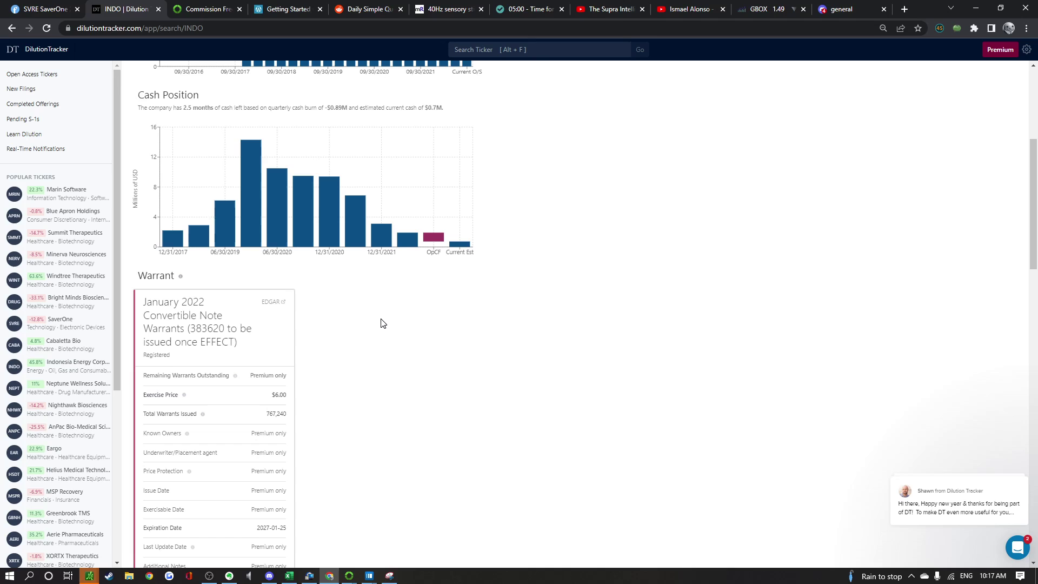
# Minimize the browser and examine INDO's one-minute chart from the premarket through the rally to the 11.54 high and its pullback.
pyautogui.click(370, 481)
pyautogui.click(973, 9)
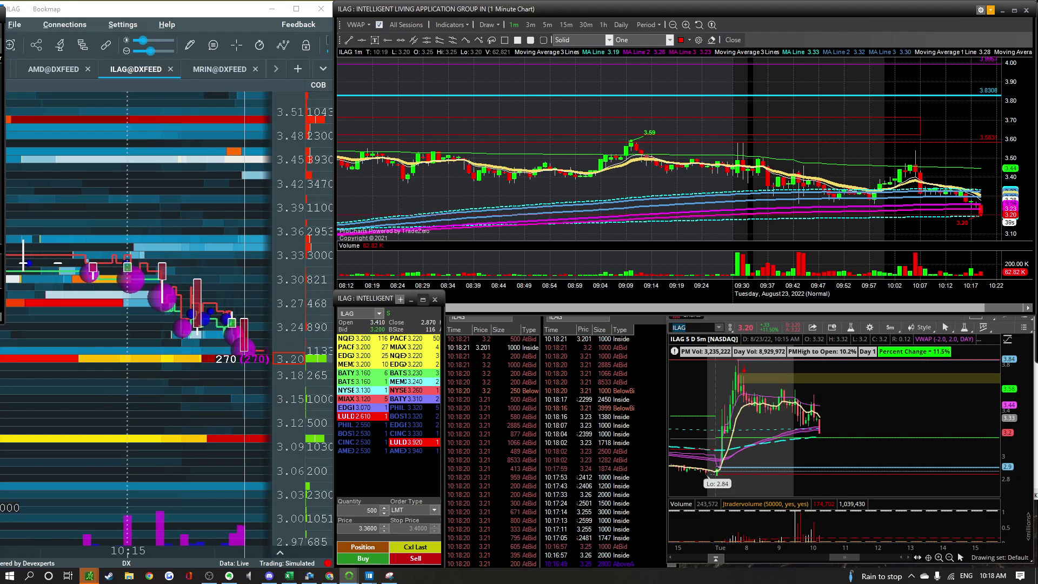
pyautogui.scroll(3, 609, 163)
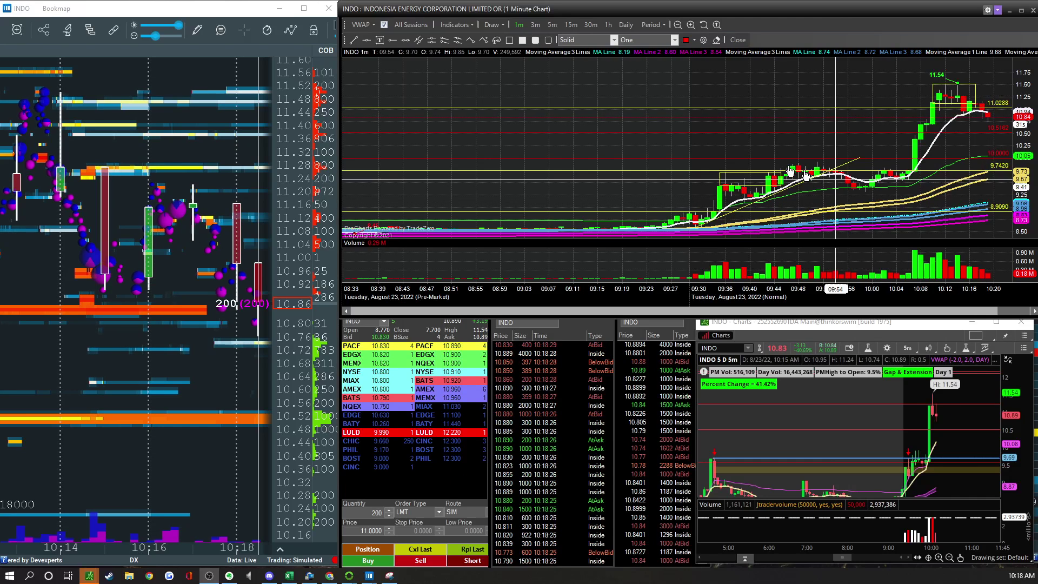
pyautogui.scroll(5, 755, 148)
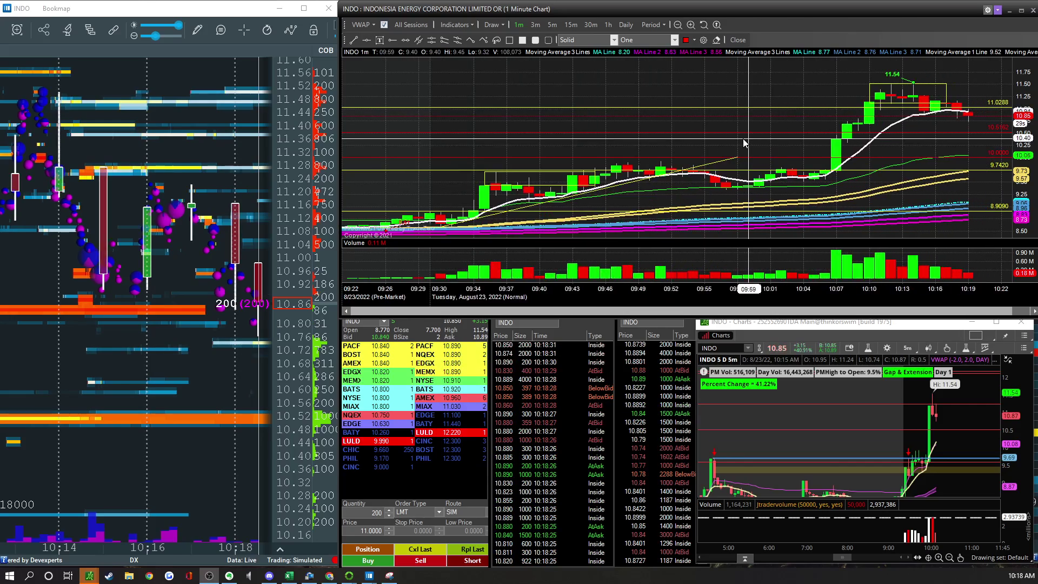
pyautogui.scroll(-2, 929, 142)
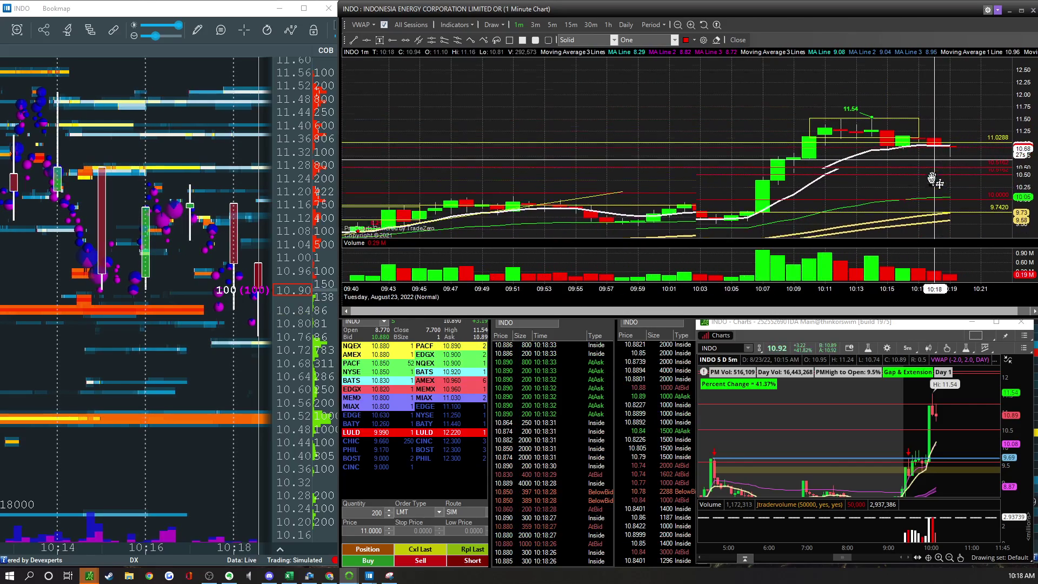
pyautogui.moveTo(930, 142); pyautogui.dragTo(931, 182)
pyautogui.scroll(-3, 931, 181)
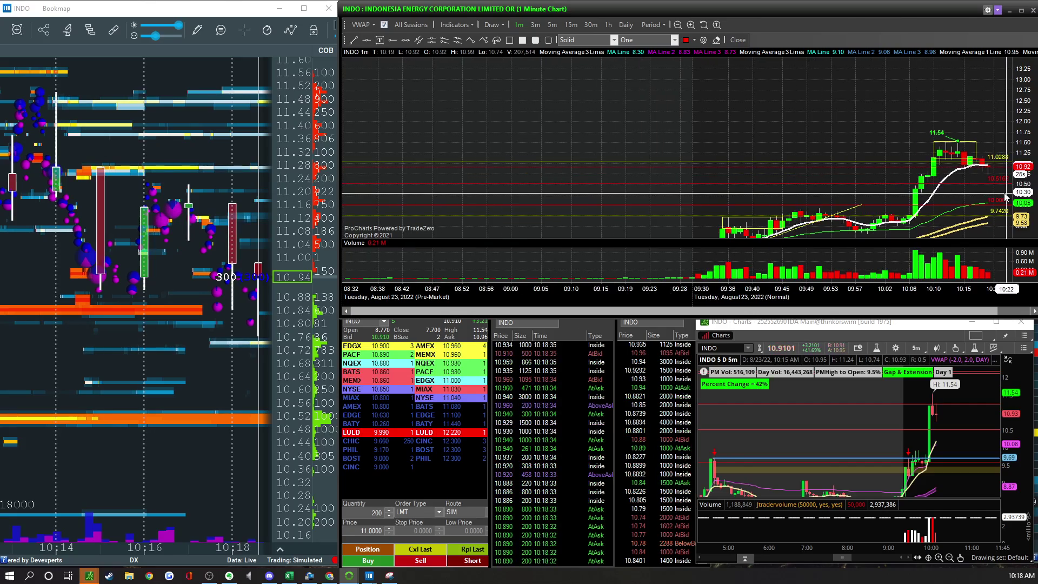
pyautogui.scroll(3, 999, 188)
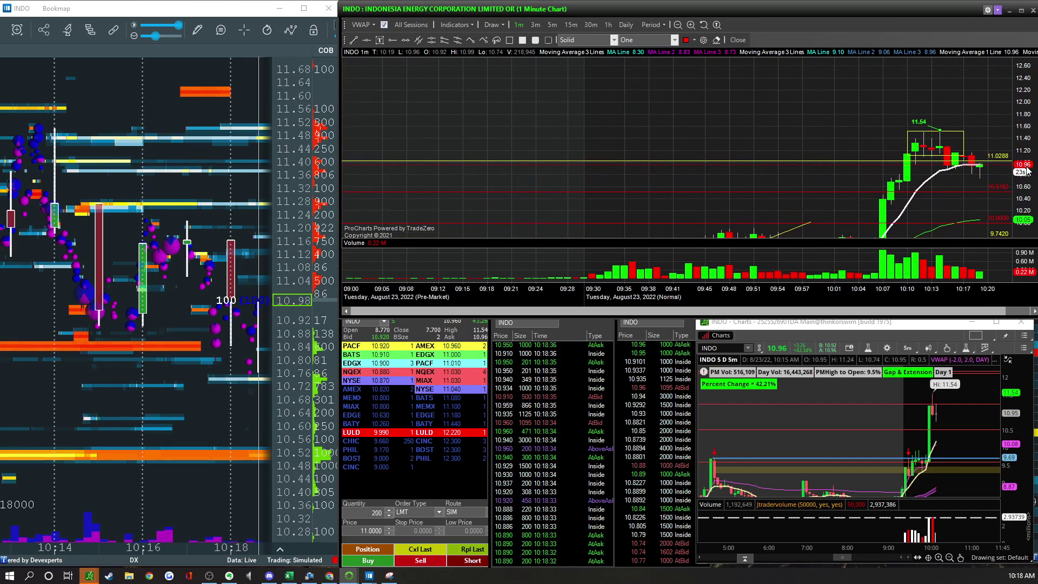
pyautogui.scroll(2, 968, 184)
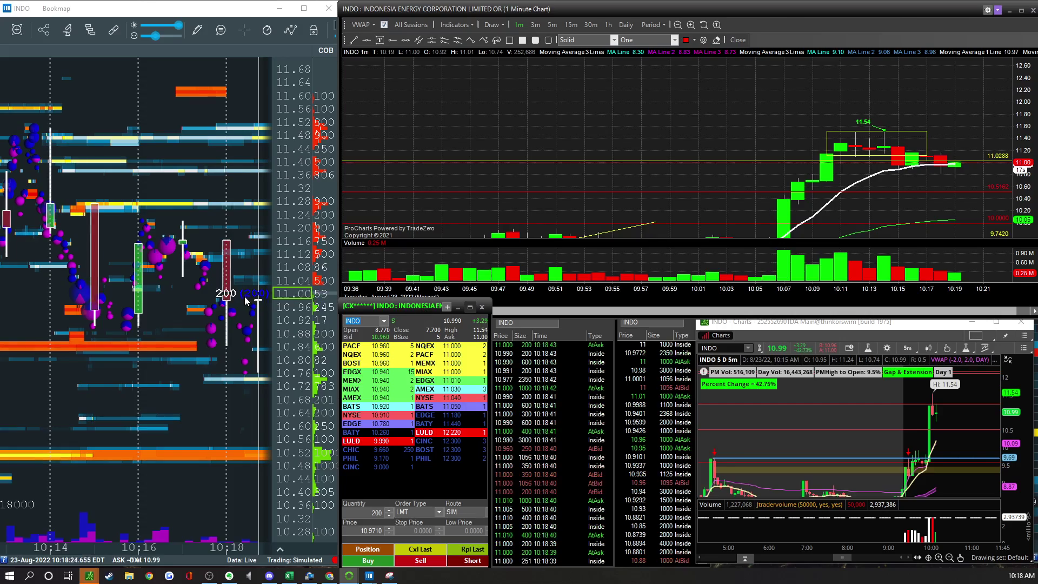
# Examine INDO's Bookmap liquidity over the whole rally alongside the one-minute candles around the 11.0288 level.
pyautogui.scroll(-3, 244, 296)
pyautogui.scroll(-2, 319, 241)
pyautogui.scroll(-2, 1023, 184)
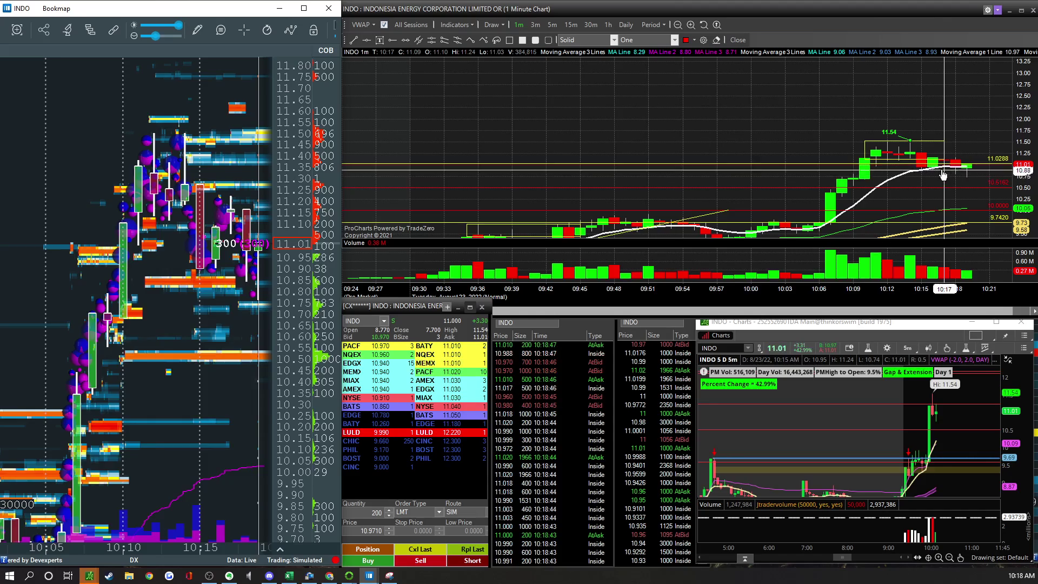
pyautogui.scroll(-1, 985, 169)
pyautogui.scroll(2, 985, 169)
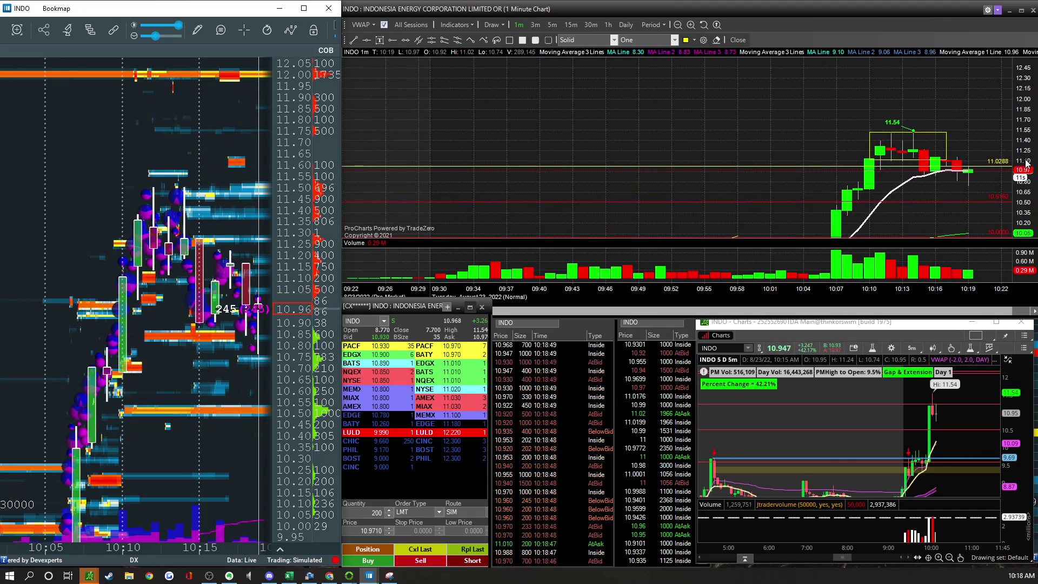
pyautogui.scroll(2, 1026, 164)
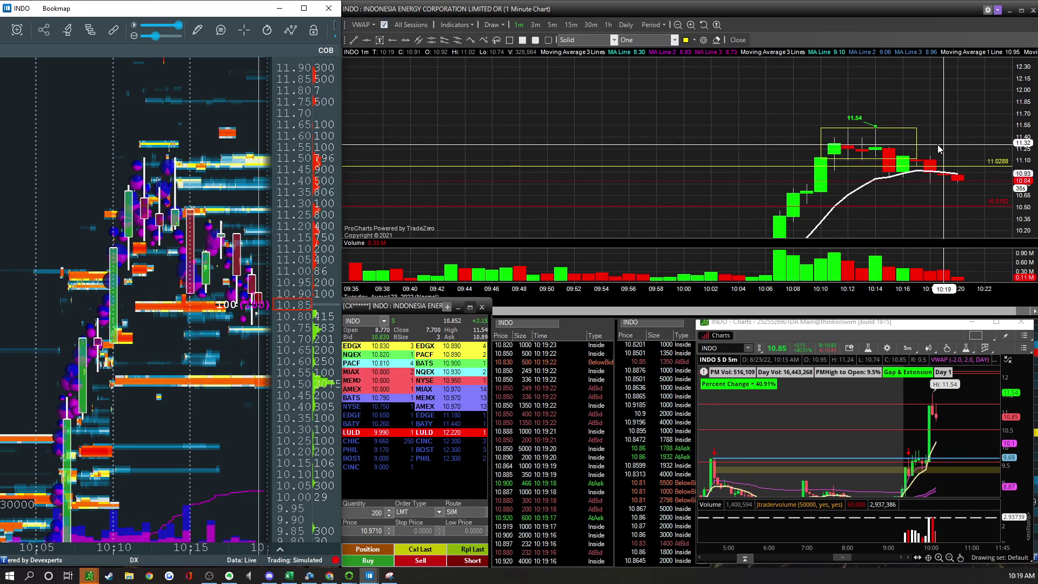
pyautogui.scroll(2, 229, 242)
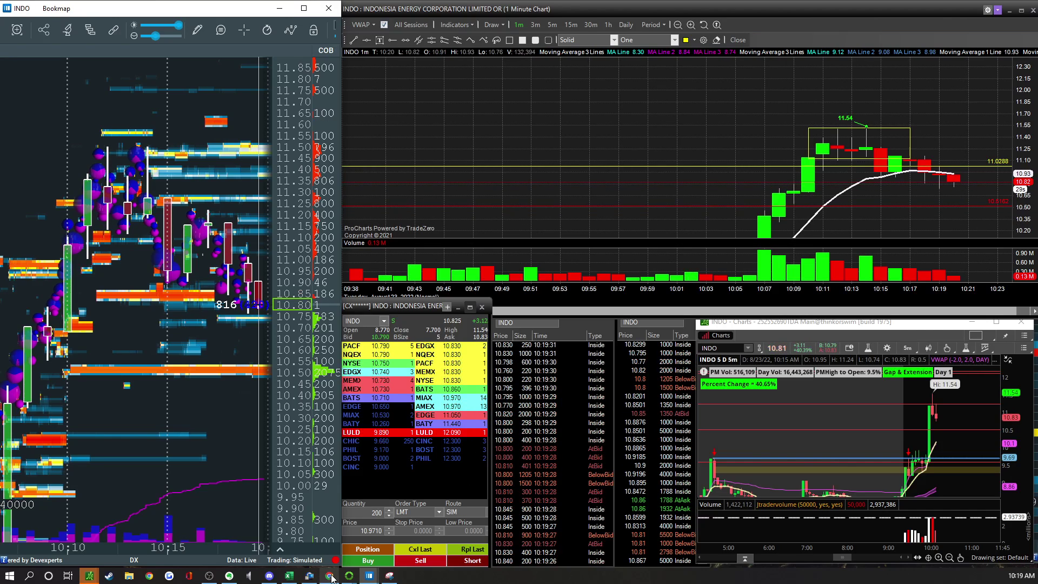
pyautogui.moveTo(332, 577)
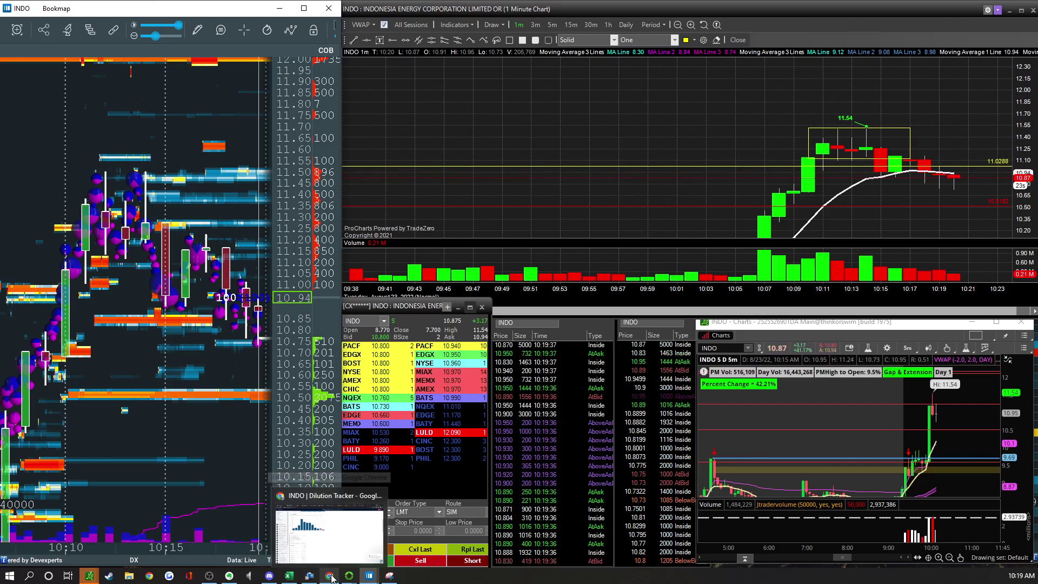
pyautogui.scroll(-2, 1016, 226)
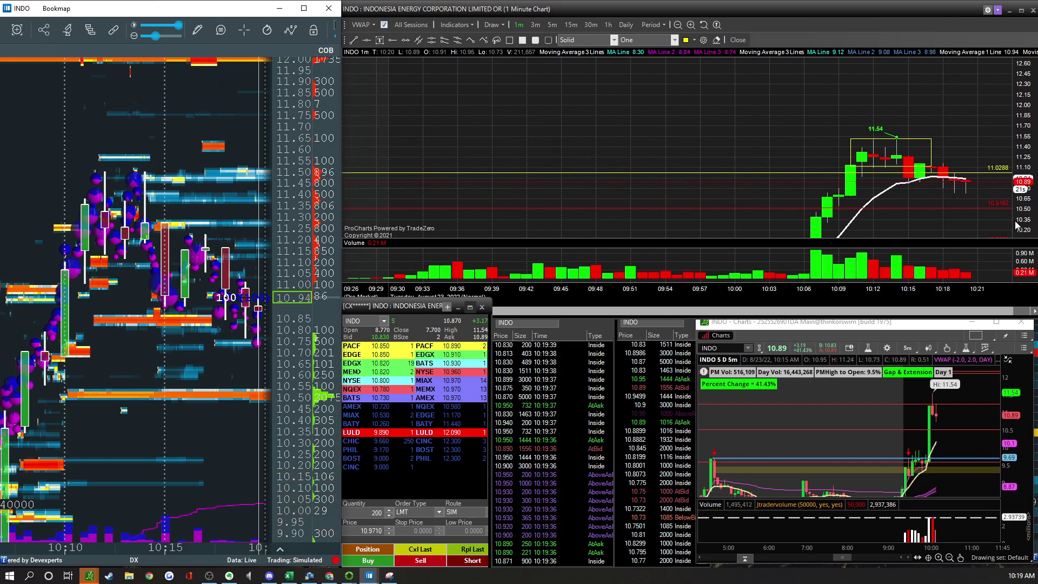
pyautogui.scroll(1, 1016, 226)
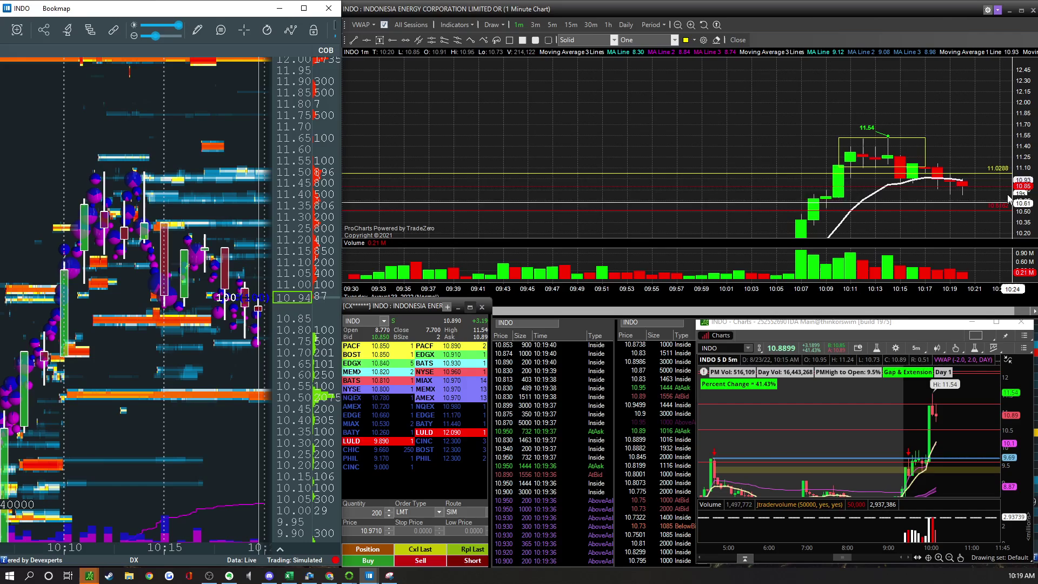
pyautogui.scroll(1, 1008, 200)
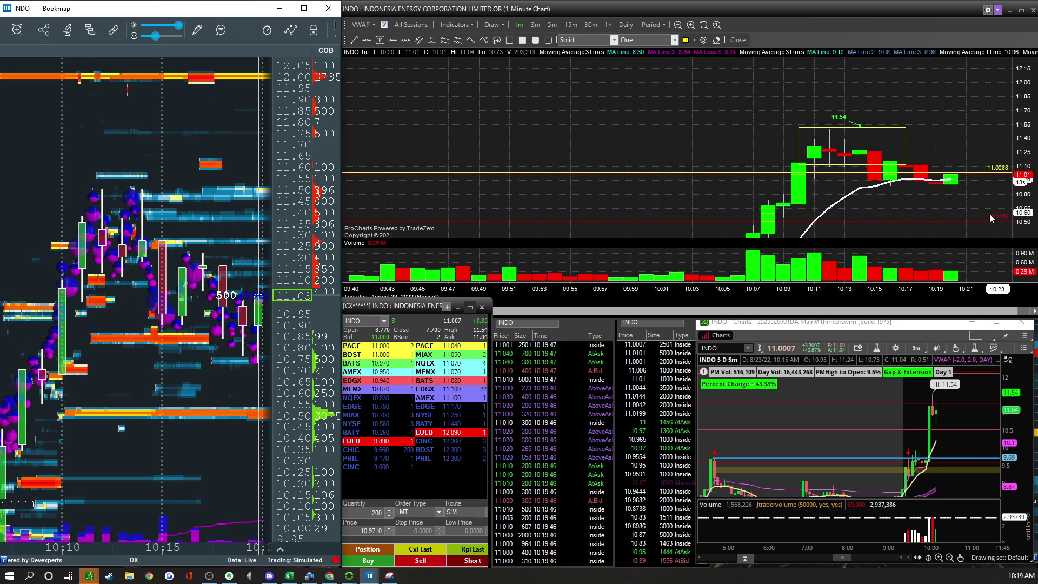
# Compare INDO's latest one-minute candles with the marked levels and moving averages below, and inspect recent order flow in Bookmap.
pyautogui.scroll(-5, 992, 218)
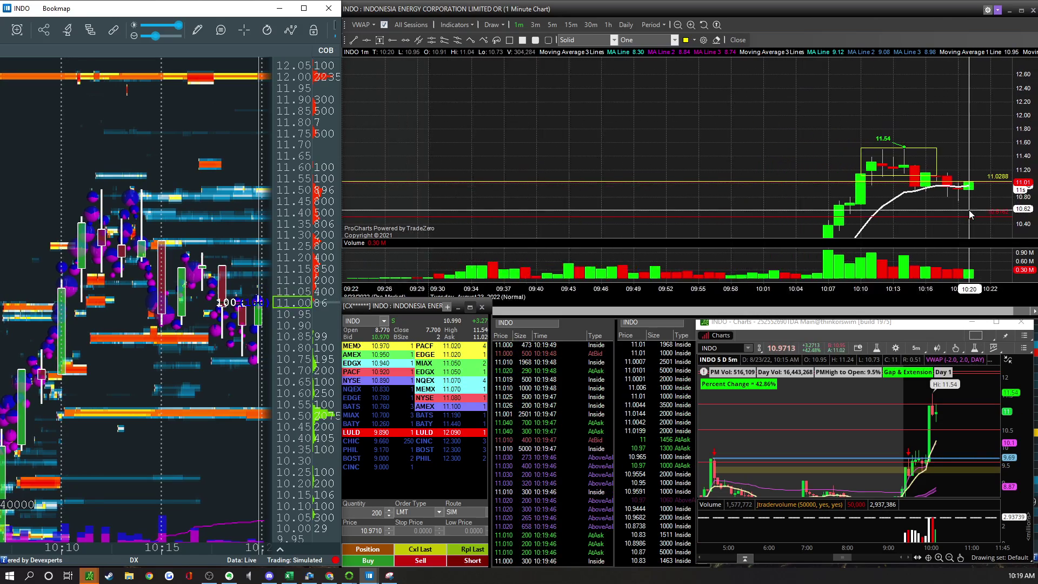
pyautogui.moveTo(969, 209); pyautogui.dragTo(917, 150)
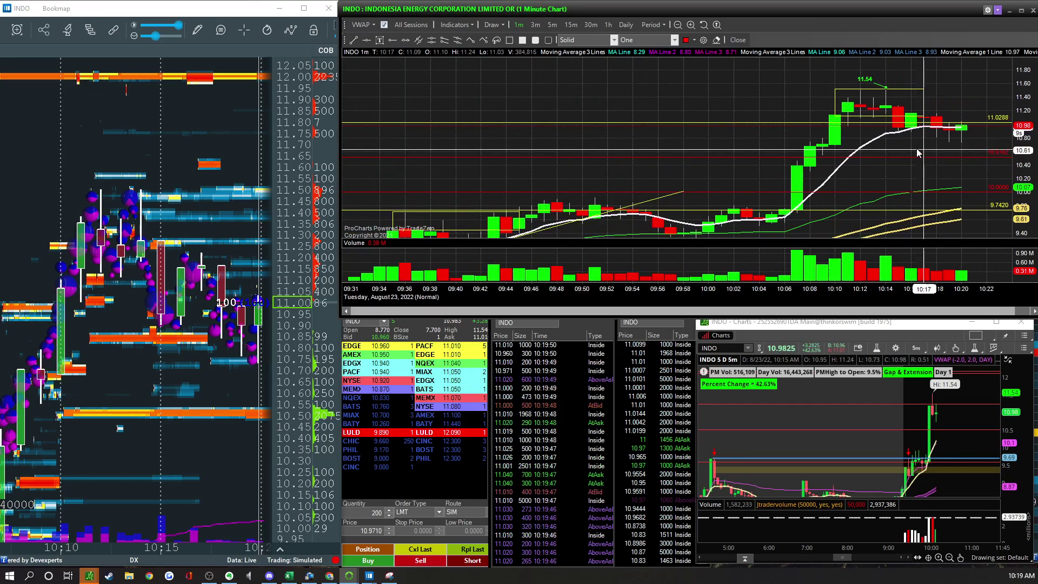
pyautogui.scroll(4, 916, 148)
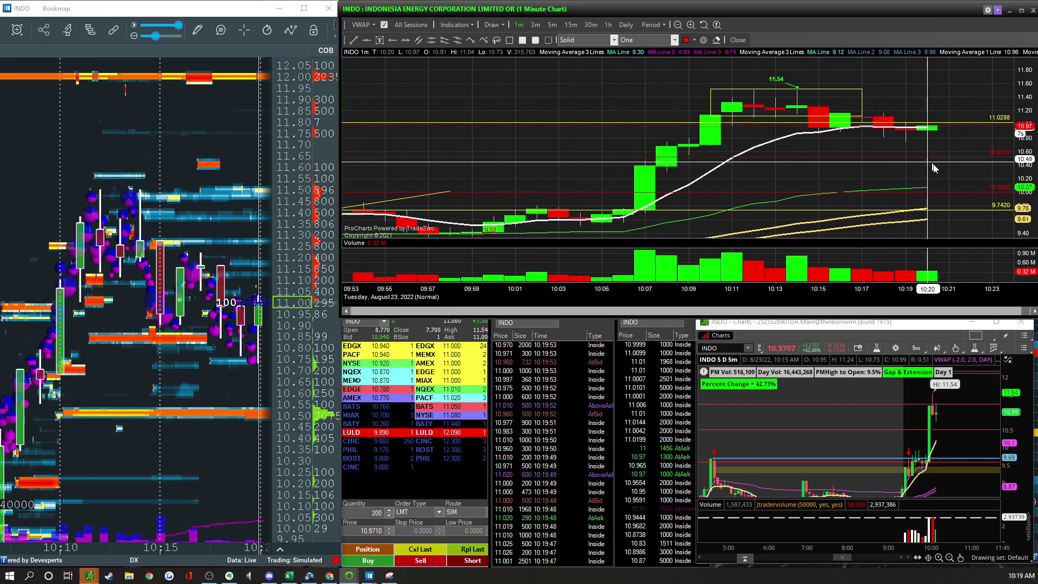
pyautogui.scroll(-5, 933, 168)
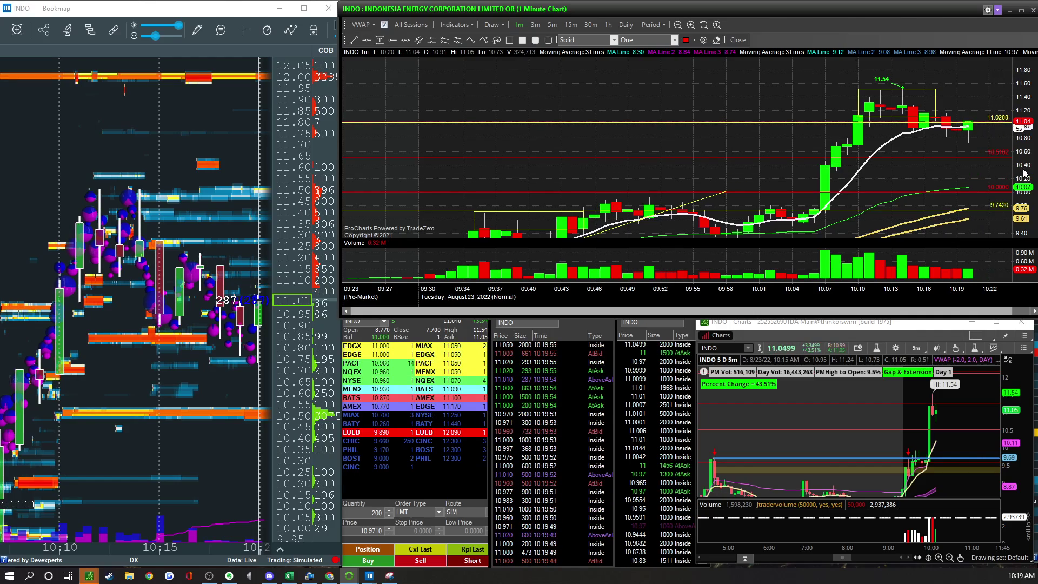
pyautogui.scroll(-5, 1004, 193)
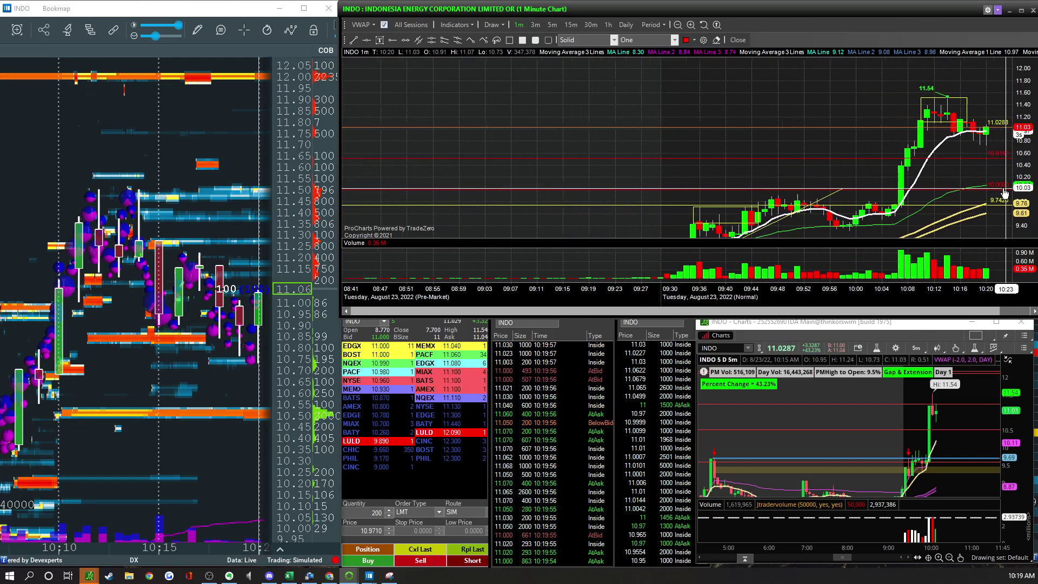
pyautogui.scroll(2, 1004, 193)
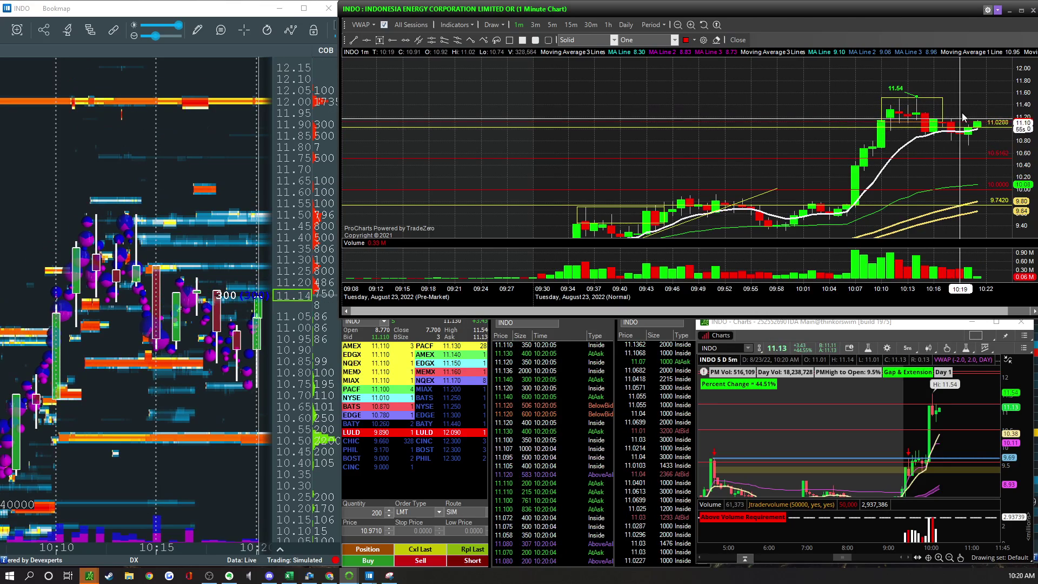
pyautogui.scroll(2, 156, 271)
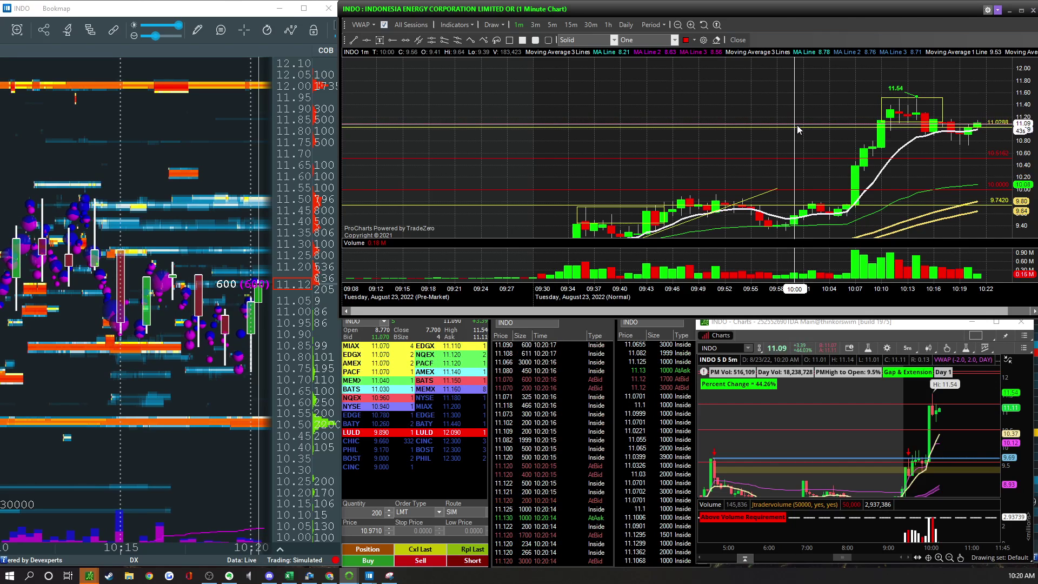
pyautogui.scroll(3, 209, 300)
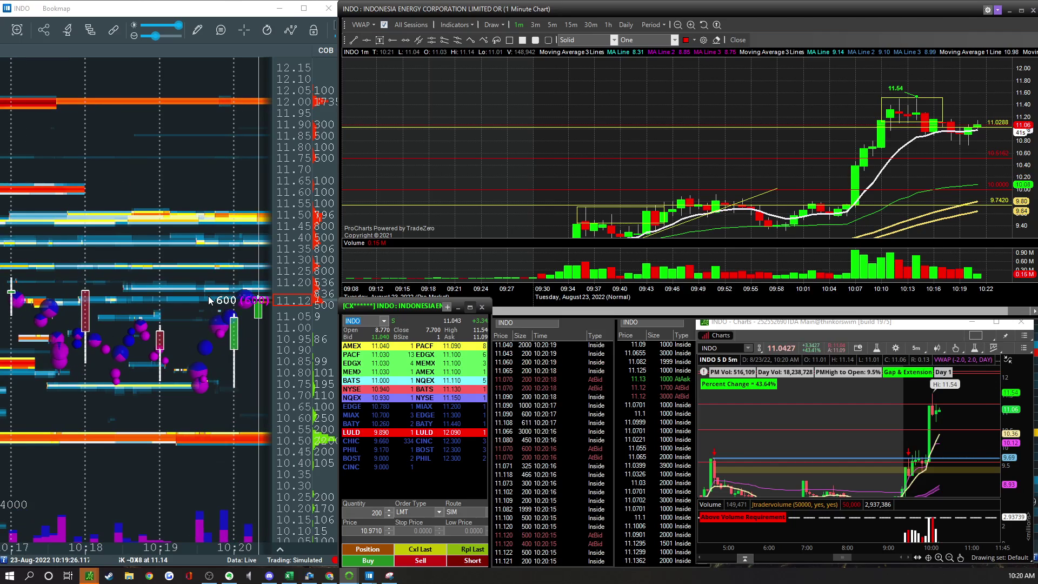
pyautogui.scroll(2, 209, 300)
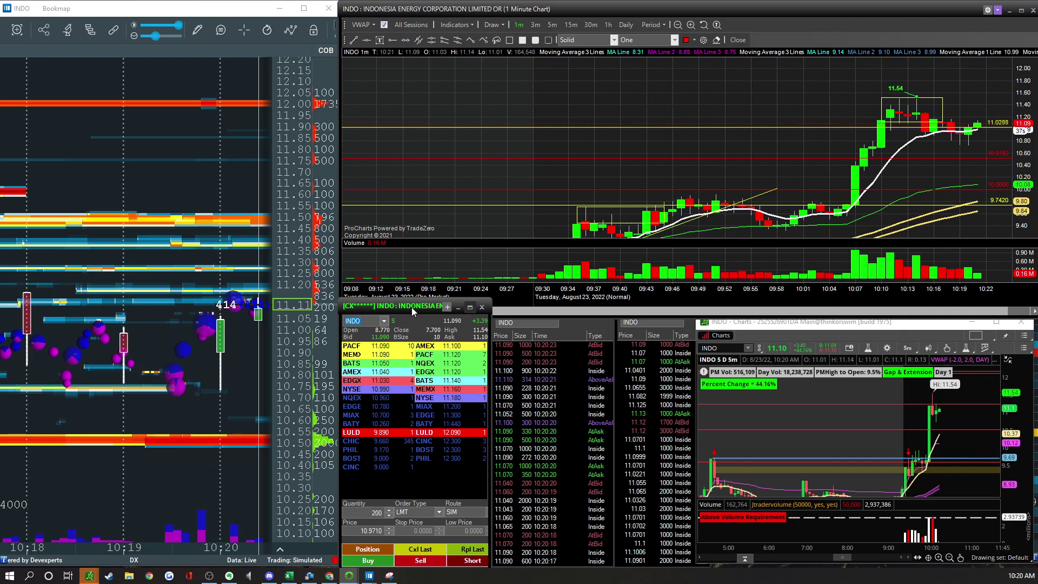
# Send a 200-share INDO limit order at 11.0810 on the SIM route from its Level 2 order window.
pyautogui.press('F9')
pyautogui.press('F9')
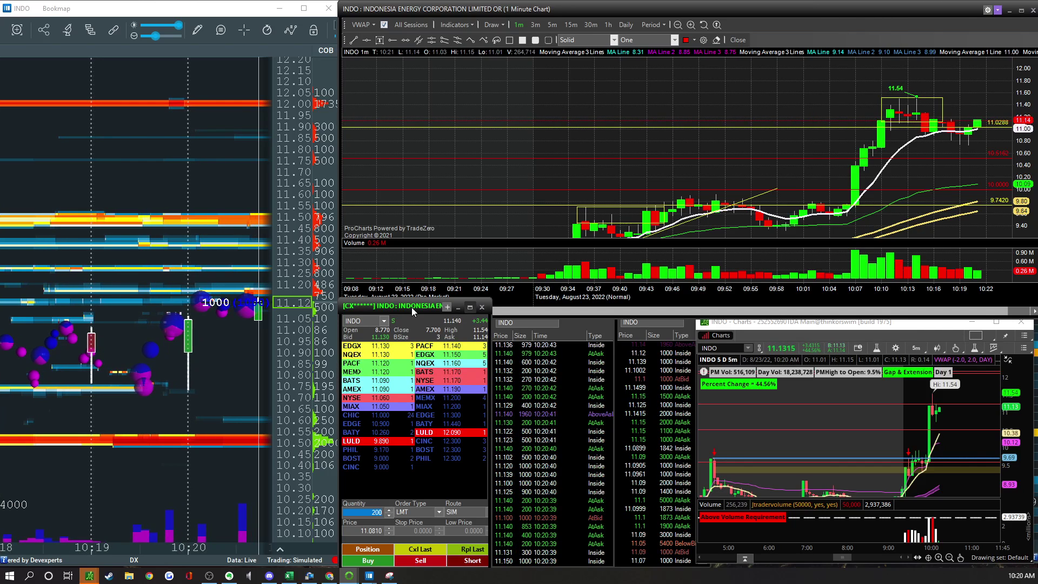
pyautogui.scroll(3, 318, 220)
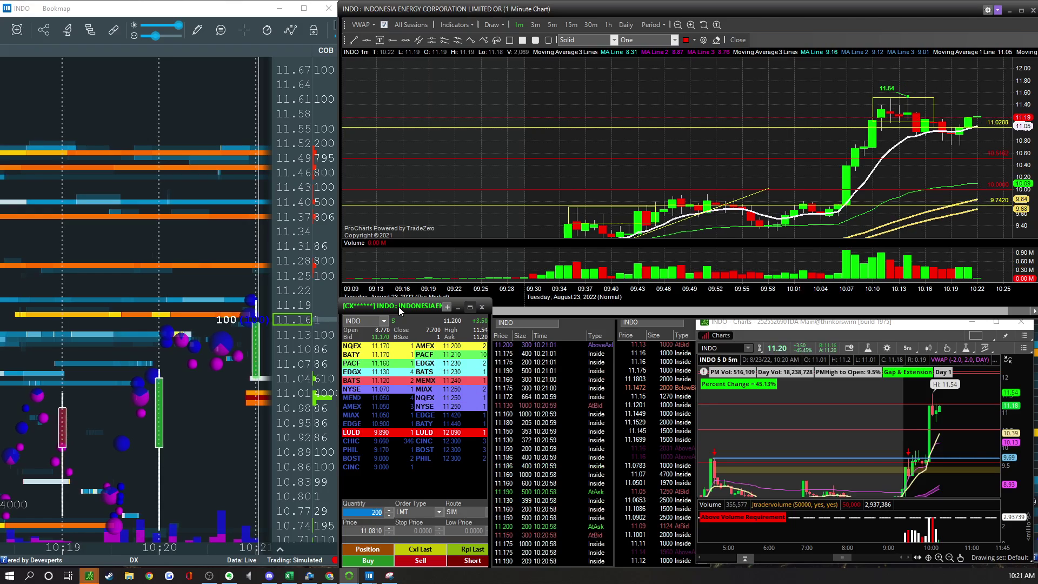
pyautogui.press('Escape')
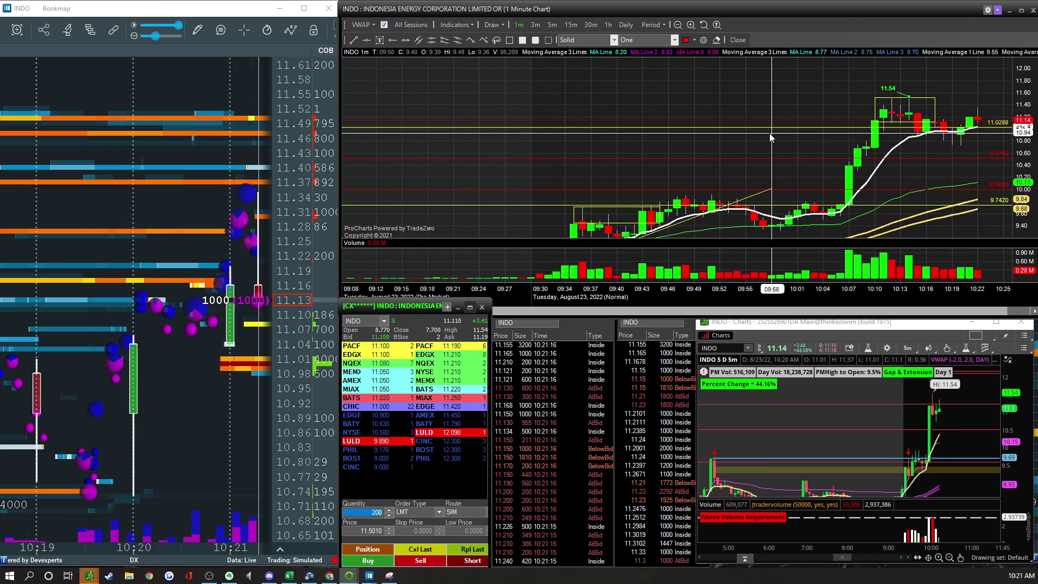
# Examine INDO's retest of the area beneath the 11.54 high on the one-minute chart and the resting orders in Bookmap.
pyautogui.scroll(2, 772, 140)
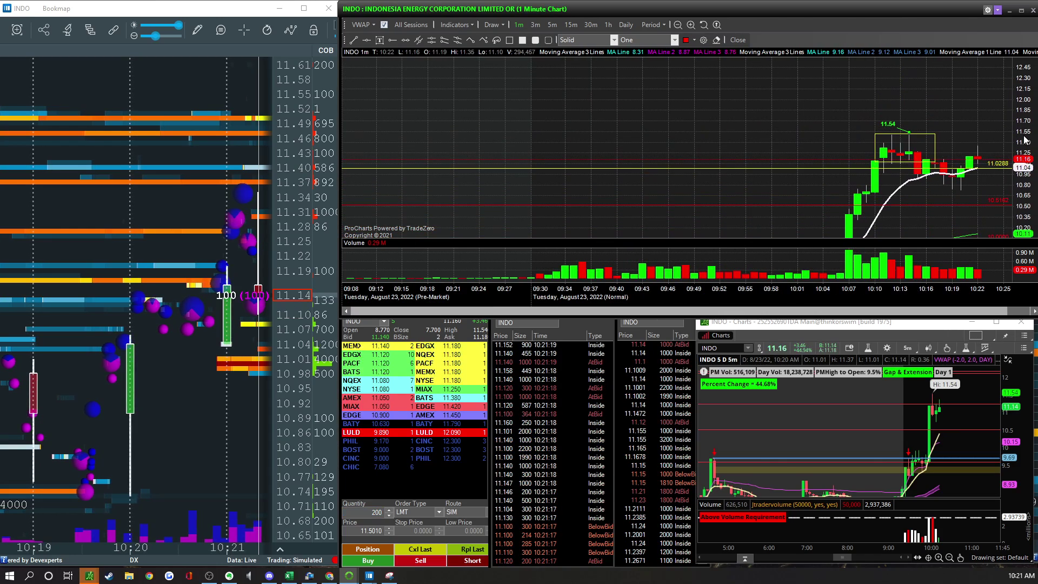
pyautogui.scroll(2, 1025, 139)
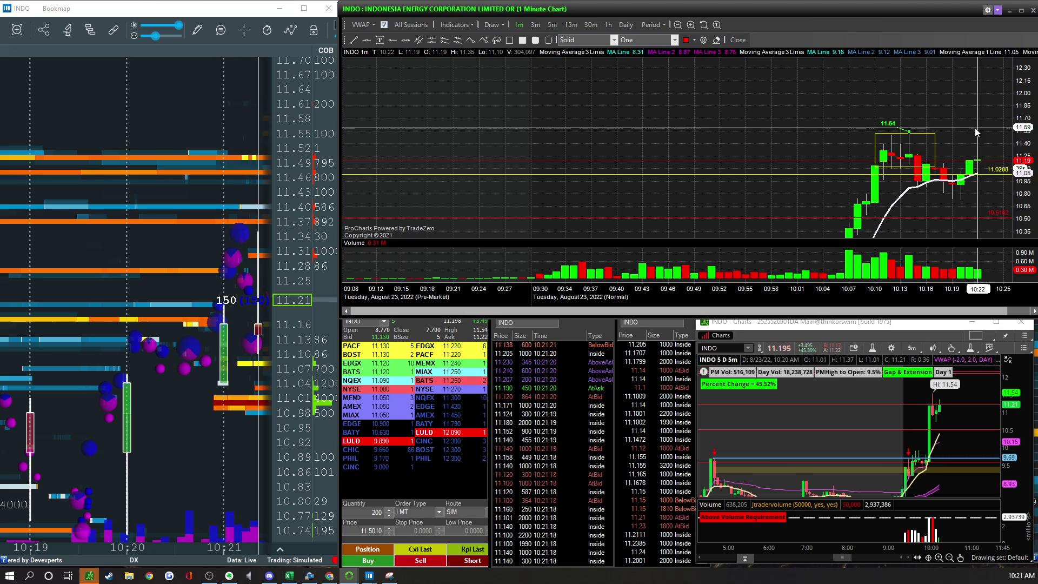
pyautogui.scroll(2, 976, 128)
pyautogui.scroll(1, 975, 127)
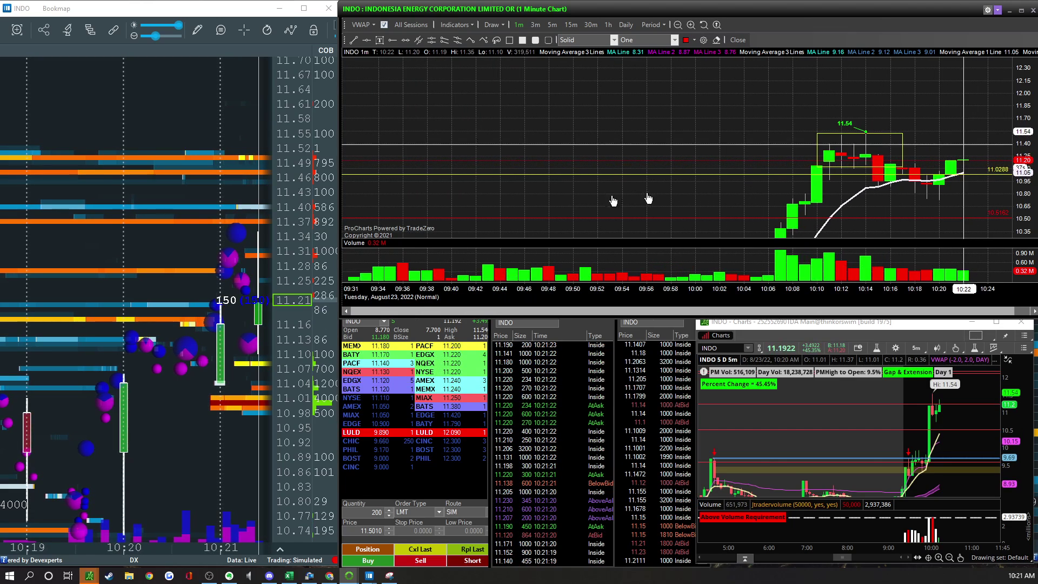
pyautogui.scroll(3, 163, 252)
pyautogui.scroll(-2, 165, 247)
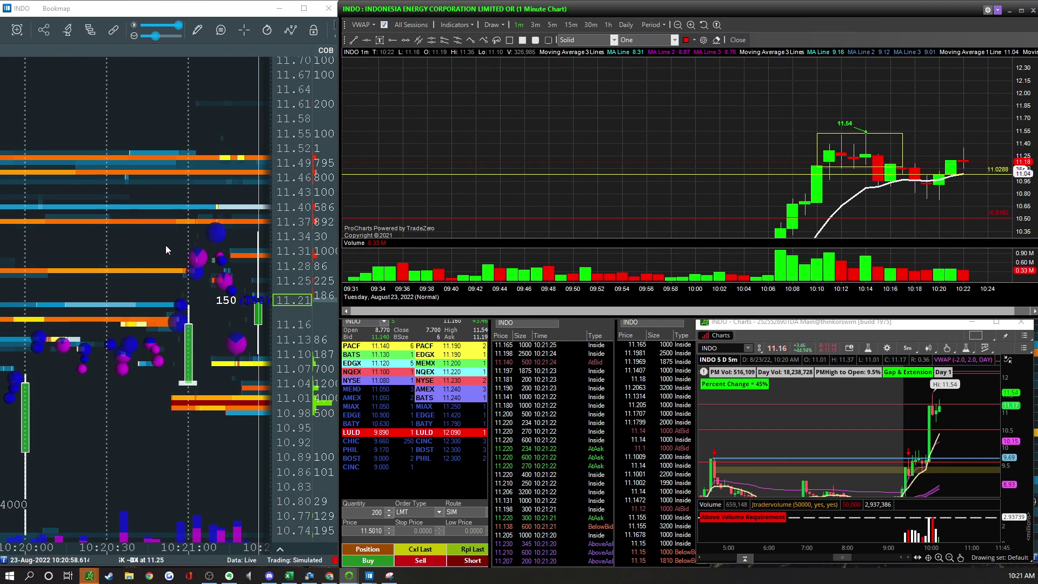
pyautogui.scroll(-3, 611, 167)
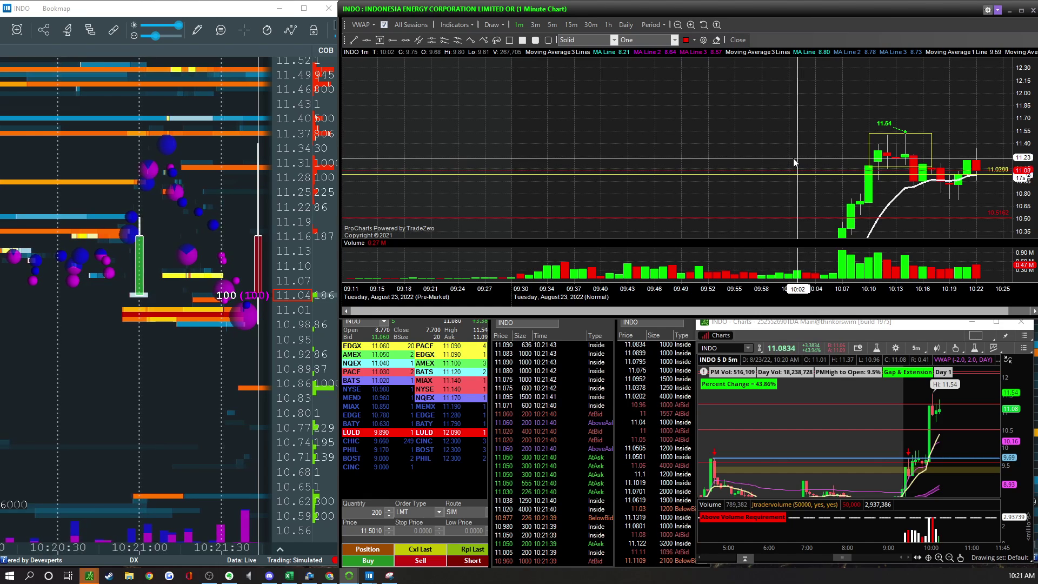
pyautogui.scroll(-3, 251, 294)
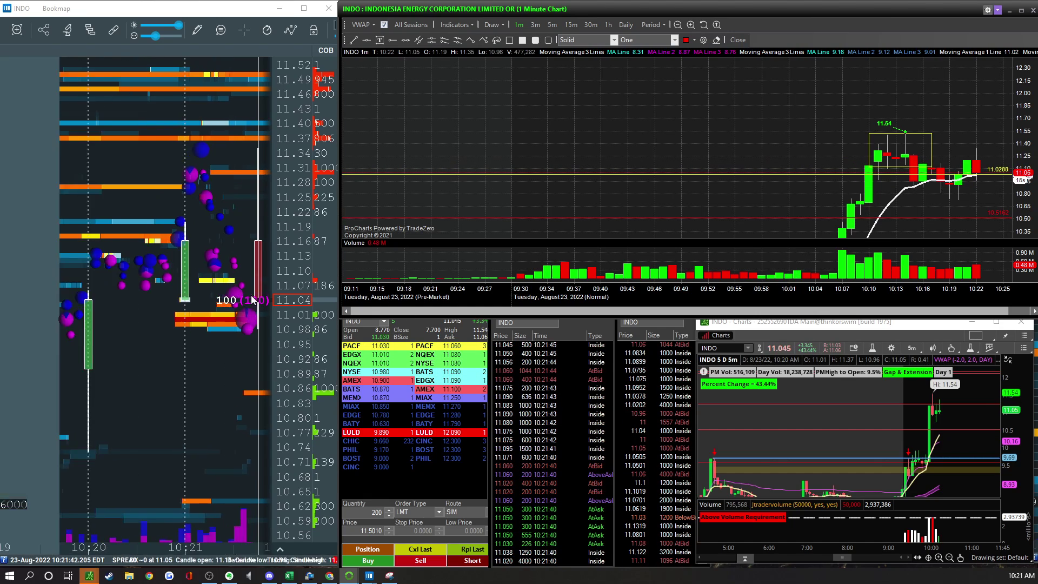
# Extend the yellow box under the 11.54 high past the latest one-minute candle, with its lower edge at about 11.20.
pyautogui.scroll(3, 885, 161)
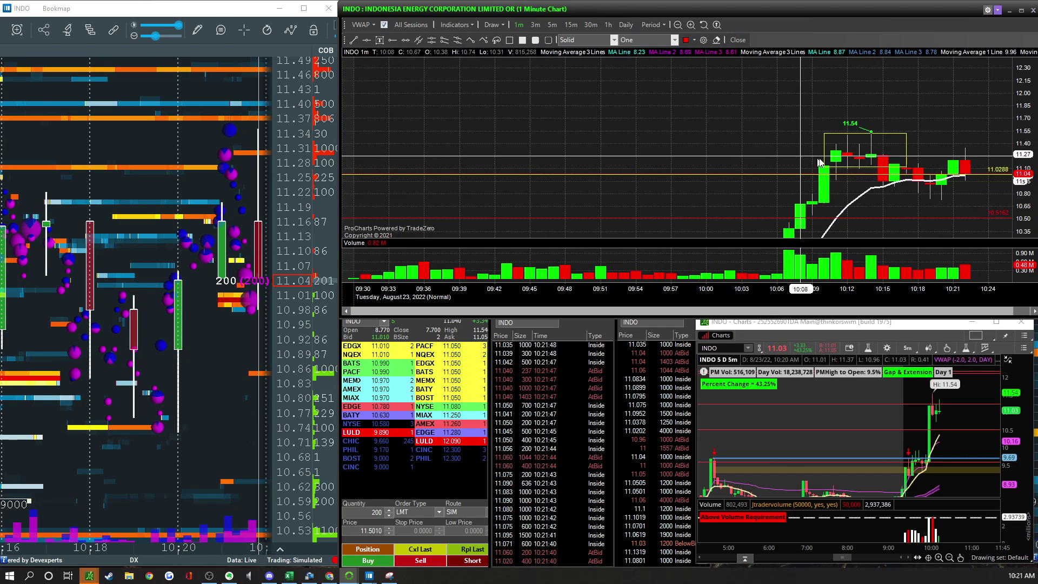
pyautogui.click(905, 162)
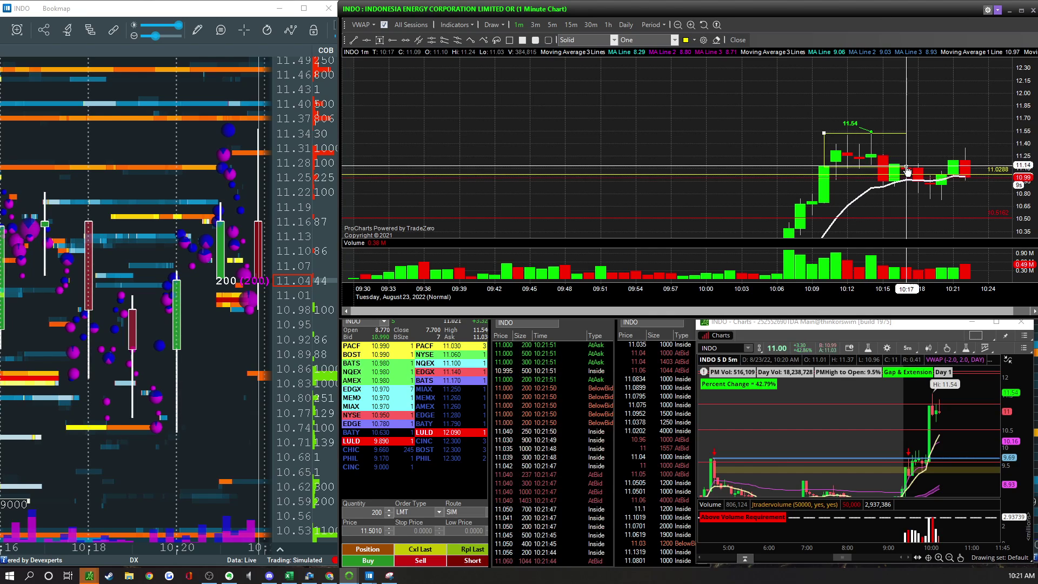
pyautogui.moveTo(916, 168); pyautogui.dragTo(1013, 164)
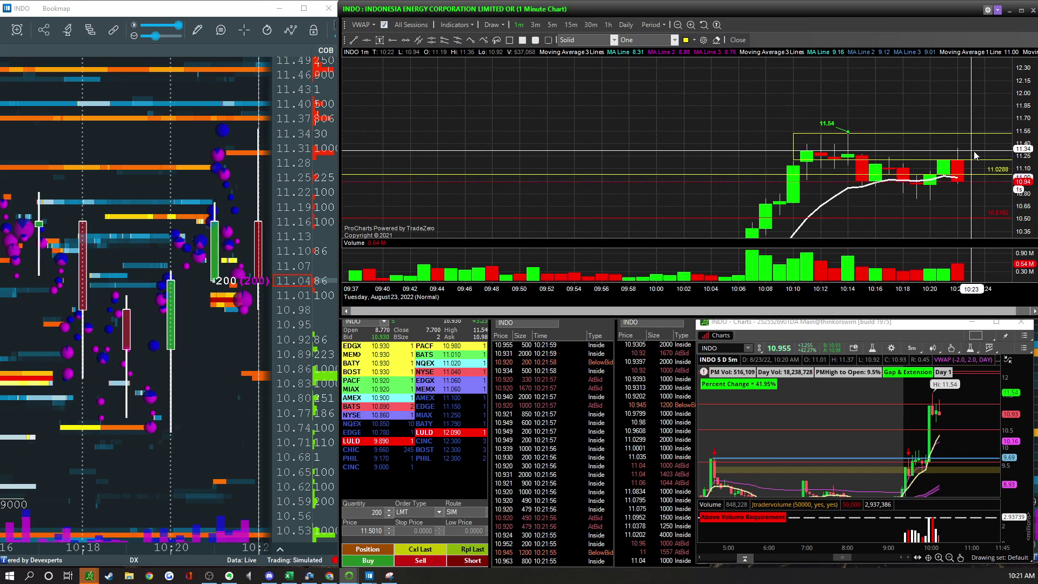
# Compare INDO's one-minute candles with the extended yellow box, and inspect Bookmap's resting orders up to 12.00 across the rally.
pyautogui.scroll(-2, 1000, 161)
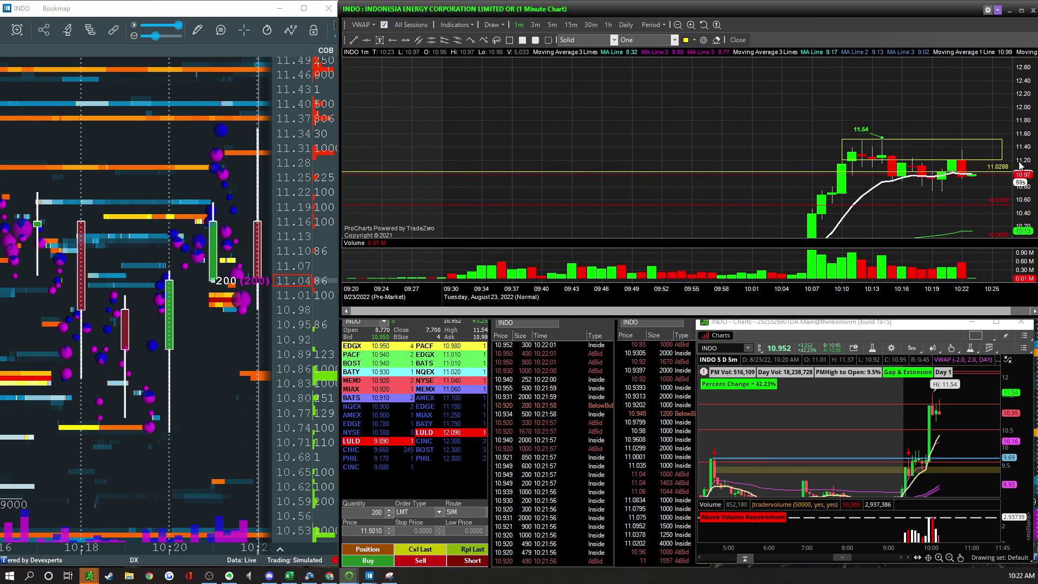
pyautogui.scroll(-3, 948, 168)
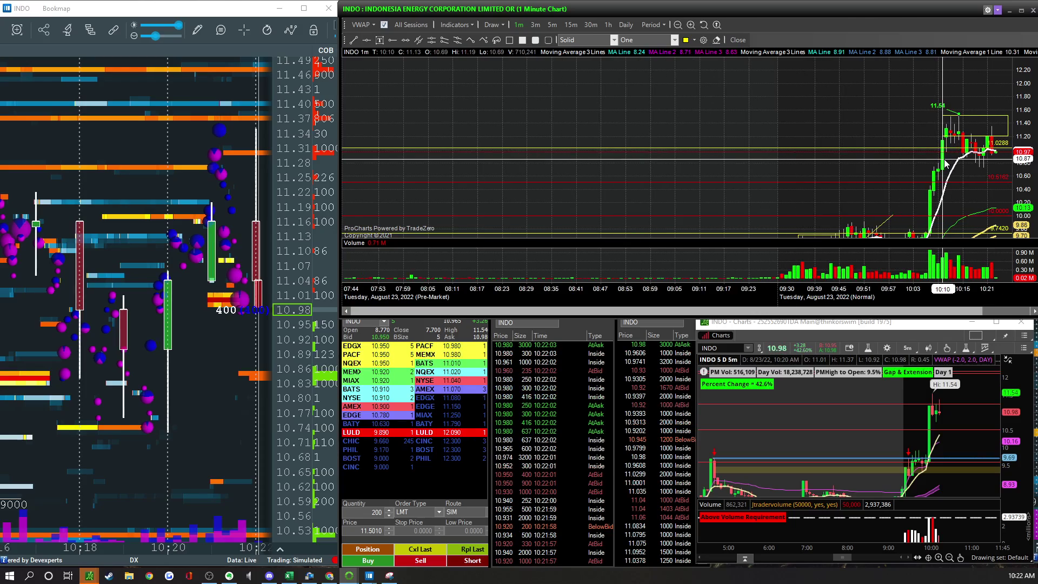
pyautogui.scroll(3, 946, 162)
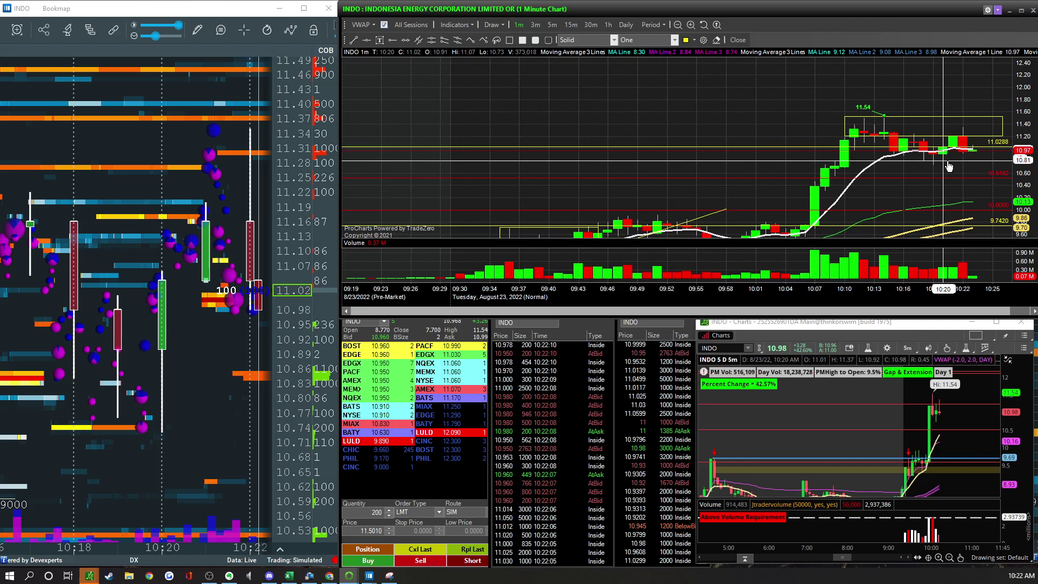
pyautogui.scroll(-1, 949, 166)
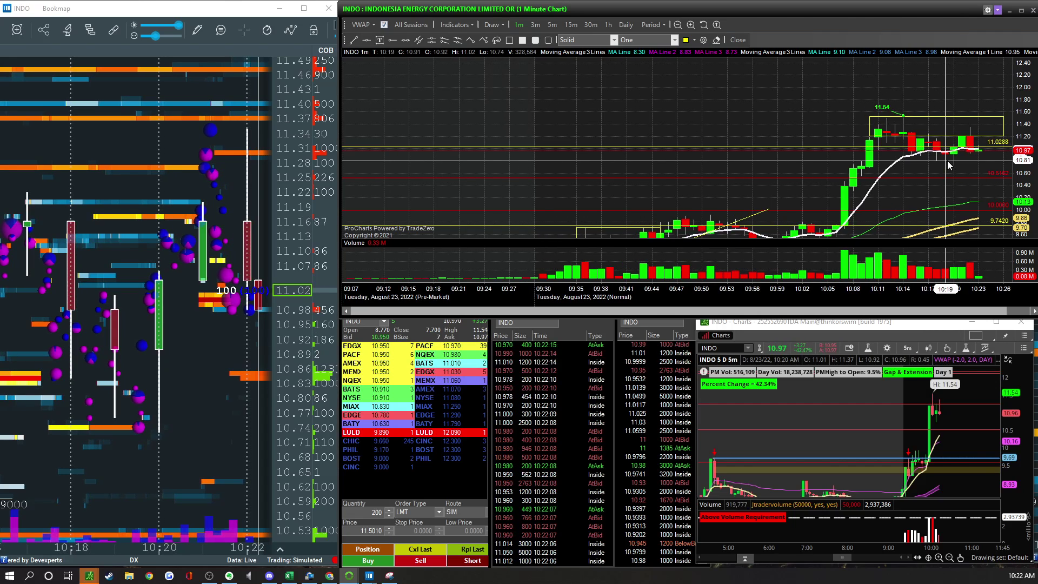
pyautogui.scroll(1, 949, 166)
pyautogui.scroll(2, 949, 166)
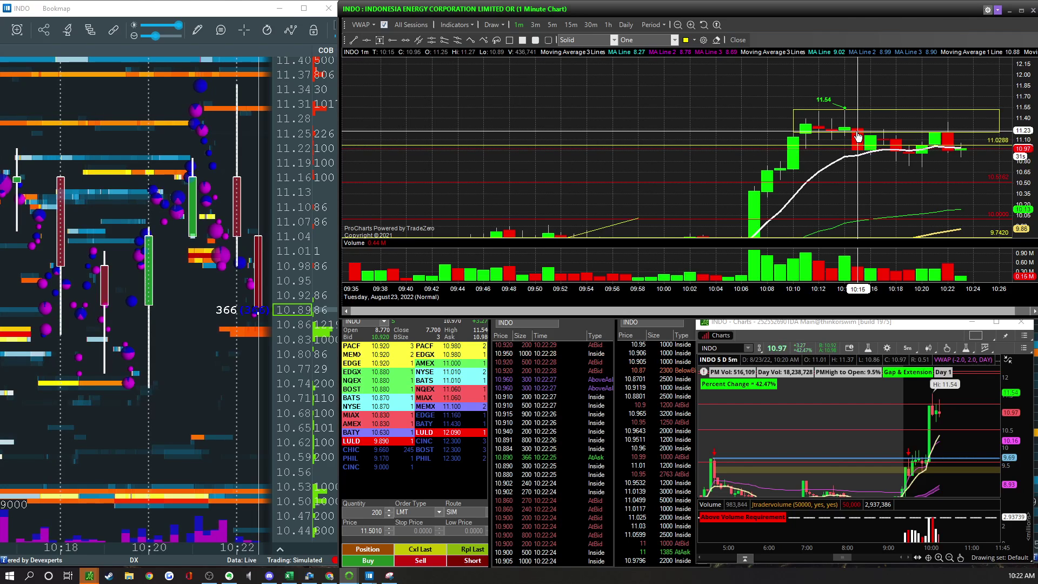
pyautogui.scroll(-3, 211, 226)
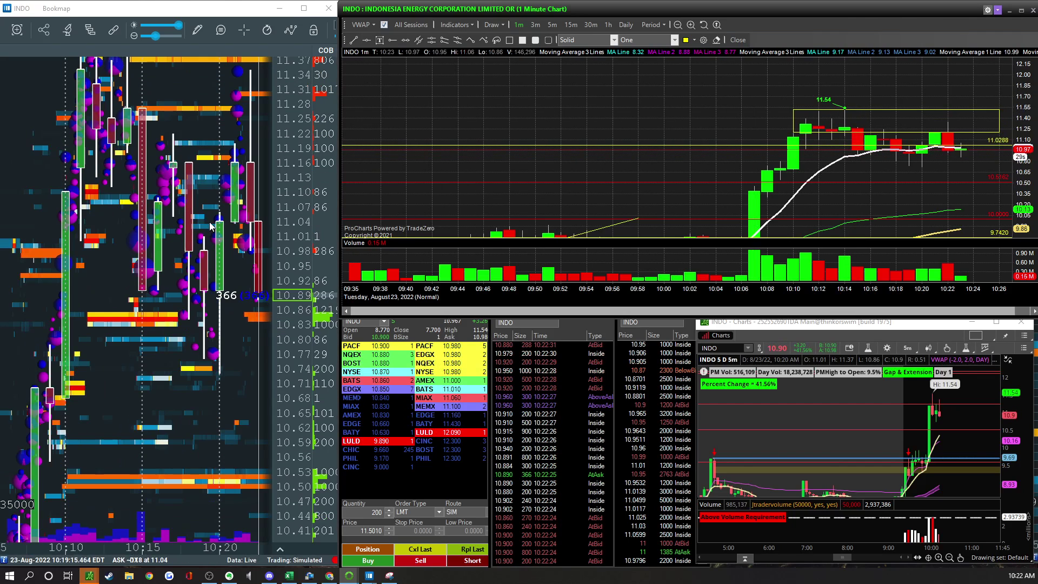
pyautogui.scroll(-2, 297, 216)
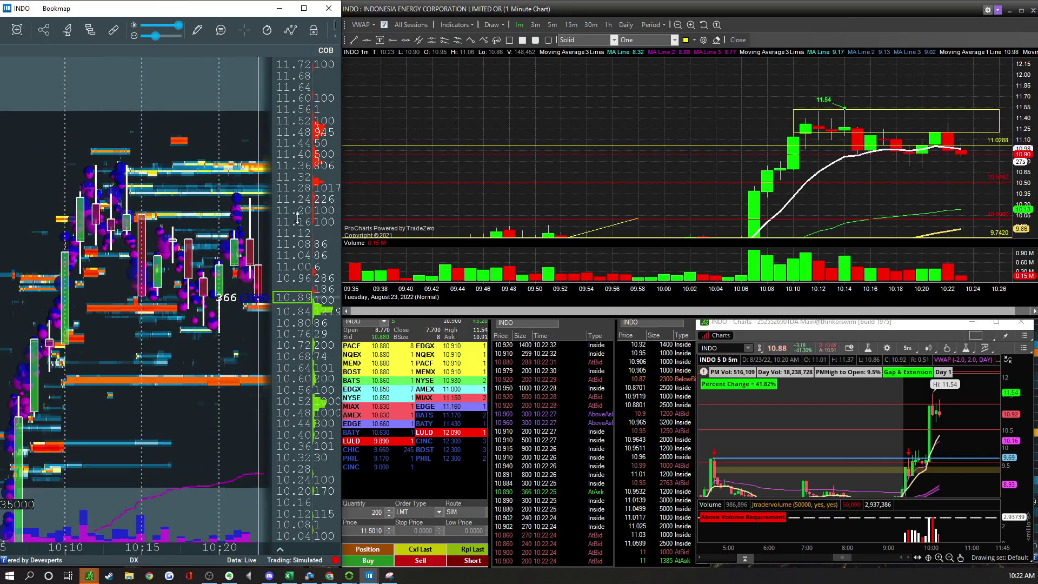
pyautogui.scroll(-2, 297, 216)
pyautogui.scroll(2, 741, 134)
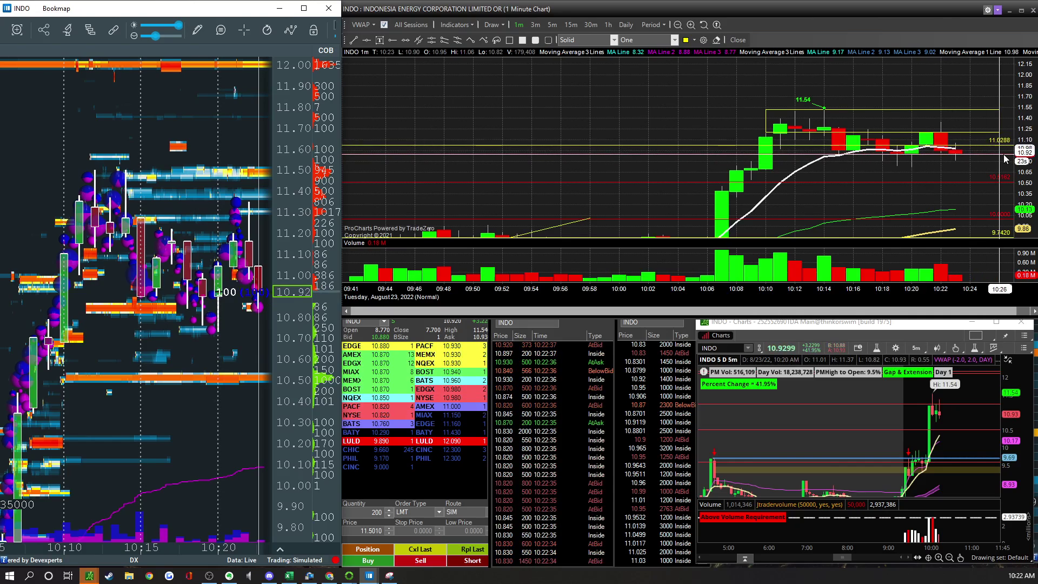
# Examine INDO's pullback below the 11.0288 level on the one-minute chart and the recent order flow and liquidity bands in Bookmap.
pyautogui.scroll(-3, 1005, 158)
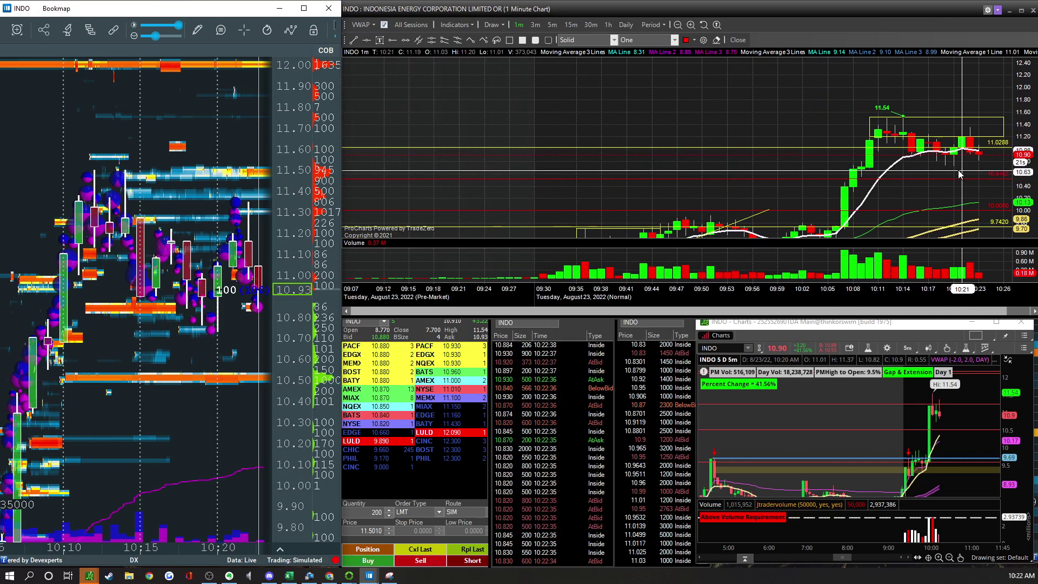
pyautogui.scroll(-1, 960, 174)
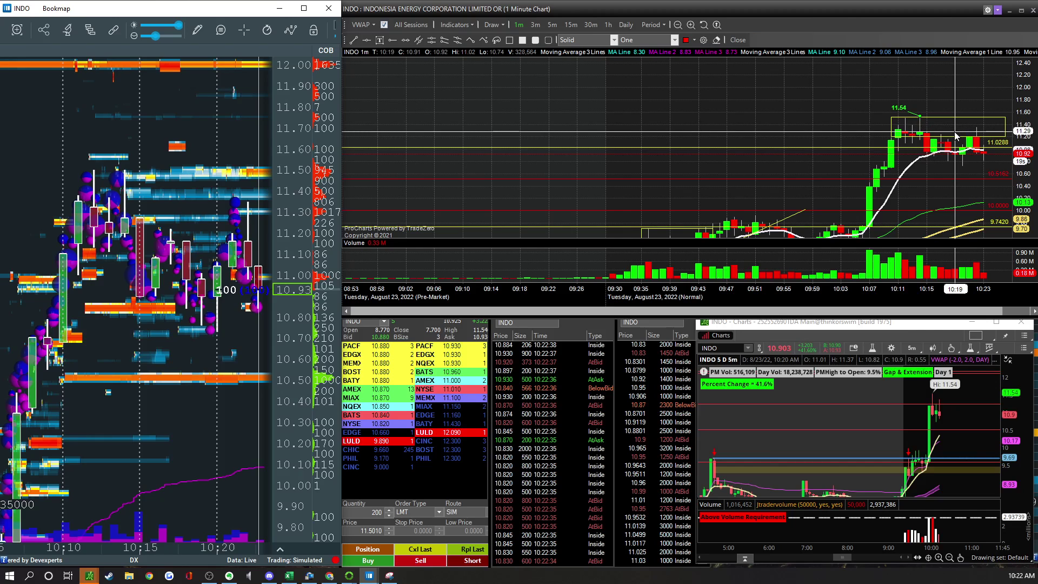
pyautogui.scroll(5, 193, 248)
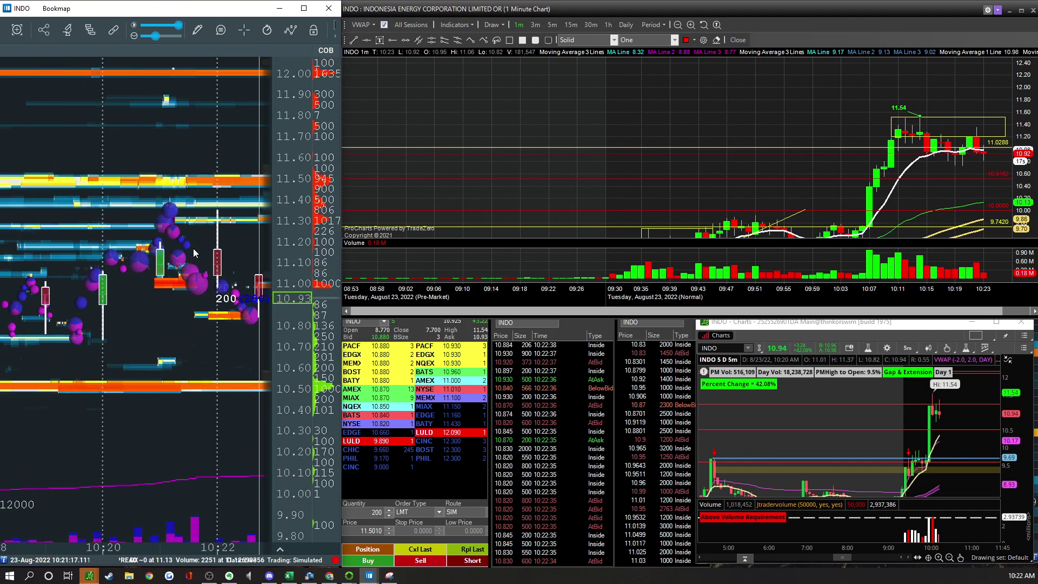
pyautogui.scroll(2, 195, 252)
pyautogui.scroll(2, 980, 134)
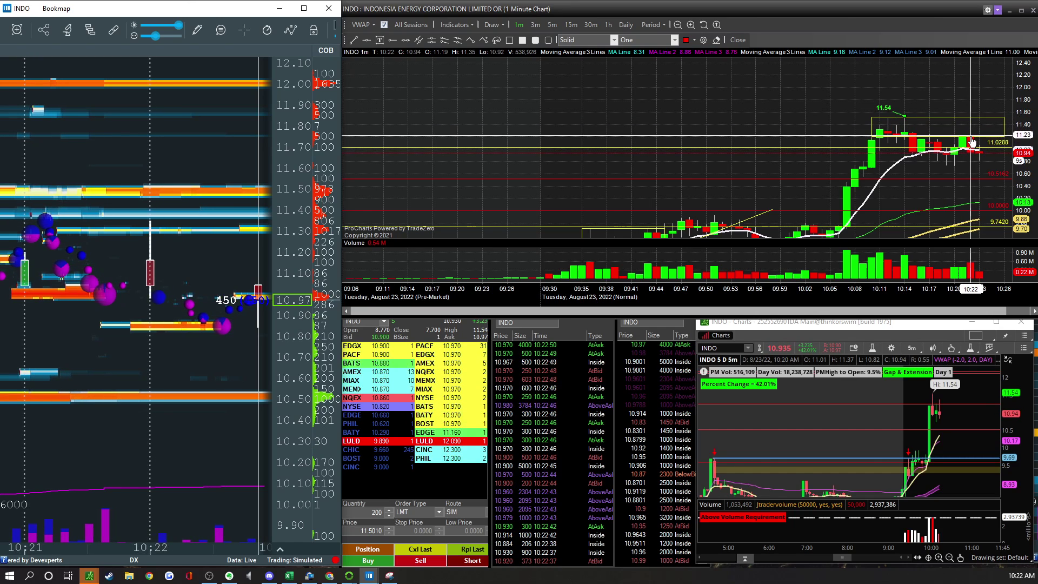
pyautogui.scroll(2, 969, 142)
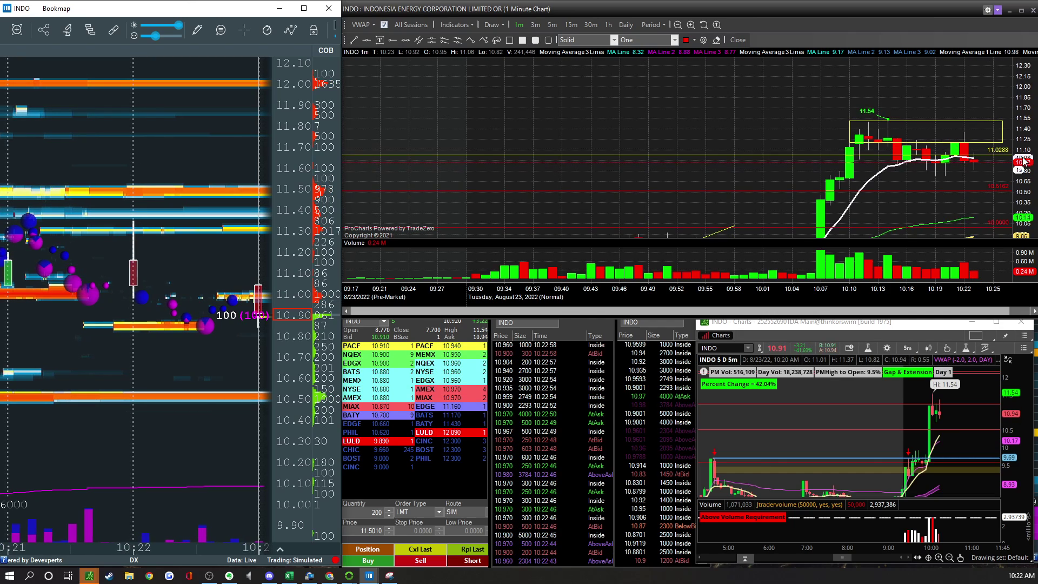
pyautogui.scroll(-2, 1024, 162)
pyautogui.scroll(-3, 982, 181)
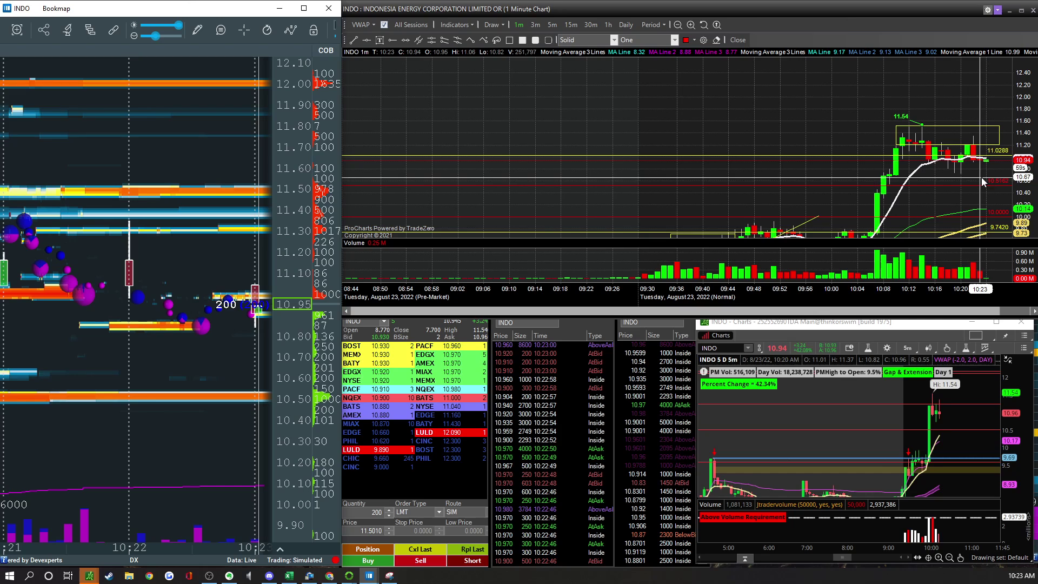
pyautogui.scroll(1, 977, 174)
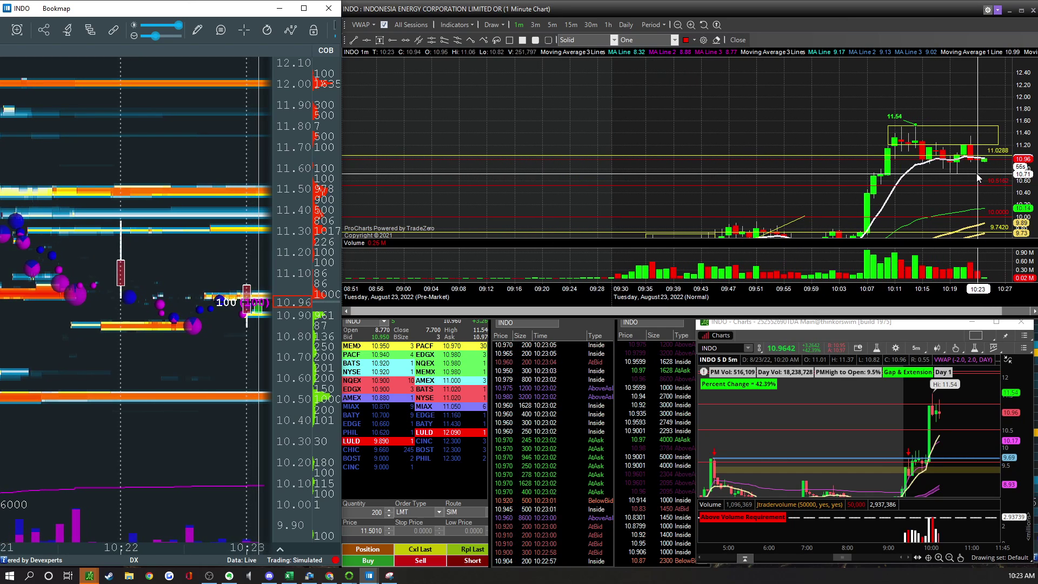
pyautogui.scroll(2, 997, 177)
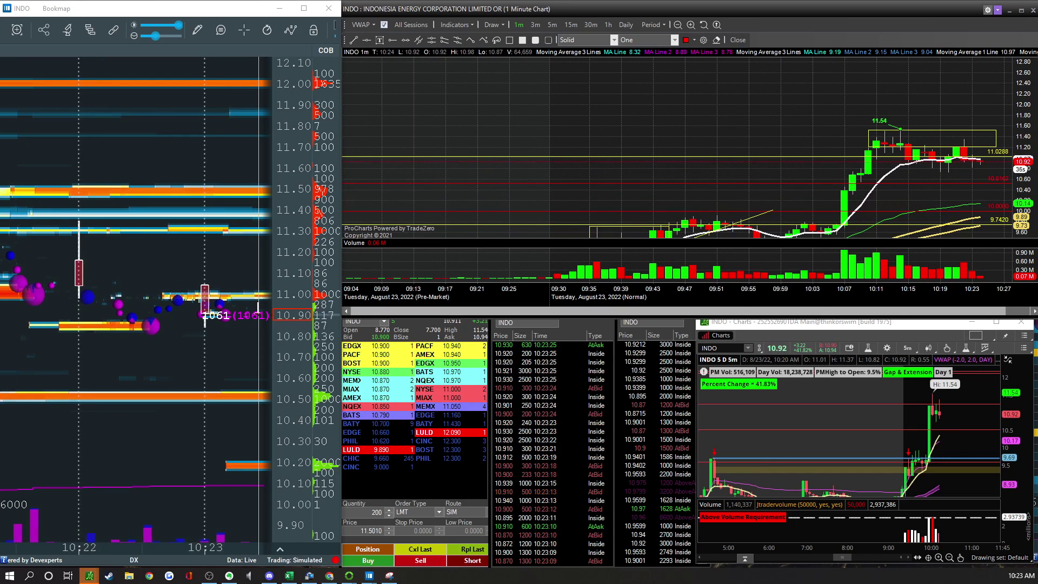
# Switch to Discord to read the latest messages in the general channel, then return to the INDO charts.
pyautogui.hotkey('alt', 'Tab')
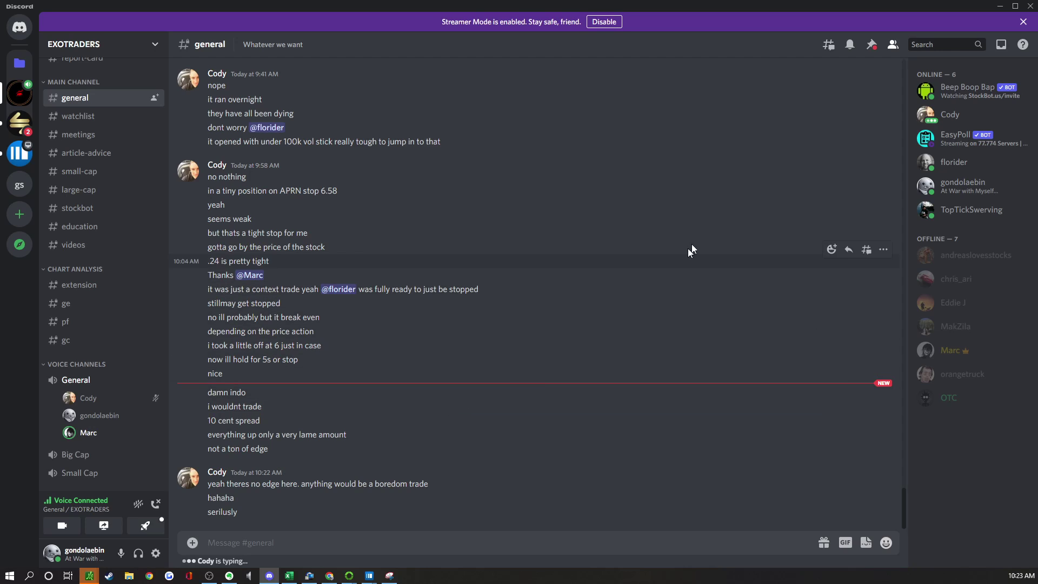
pyautogui.click(999, 7)
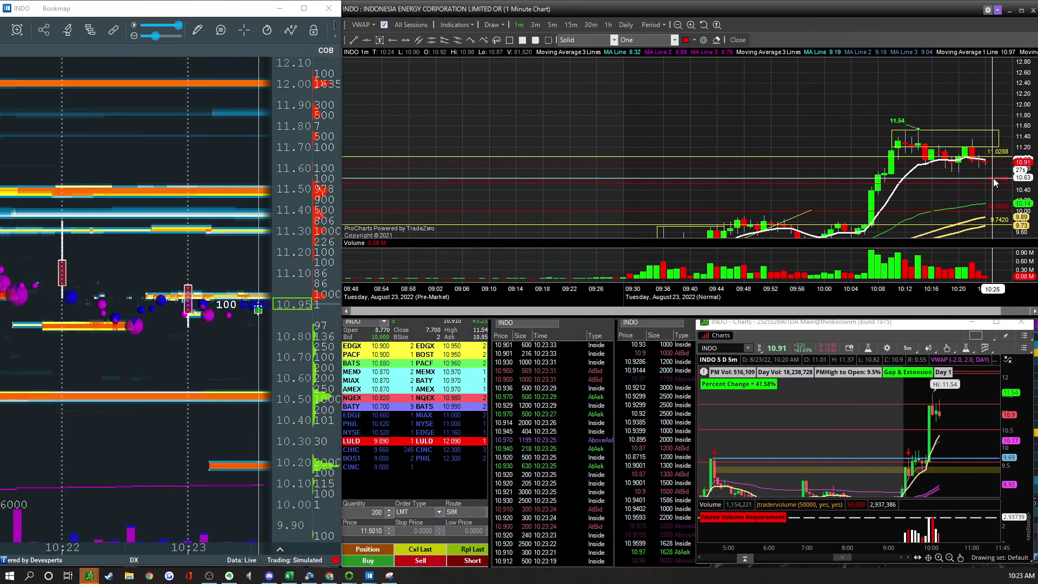
# Move the red horizontal level beneath INDO's current price to about 10.41 on the one-minute chart, after checking Bookmap's liquidity over the rally.
pyautogui.scroll(-5, 219, 311)
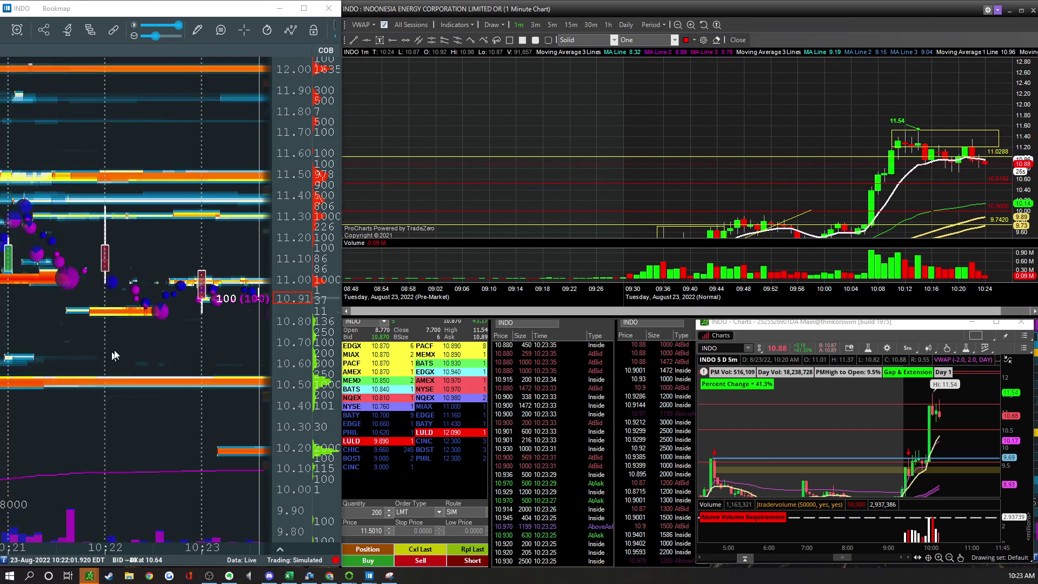
pyautogui.scroll(-3, 219, 306)
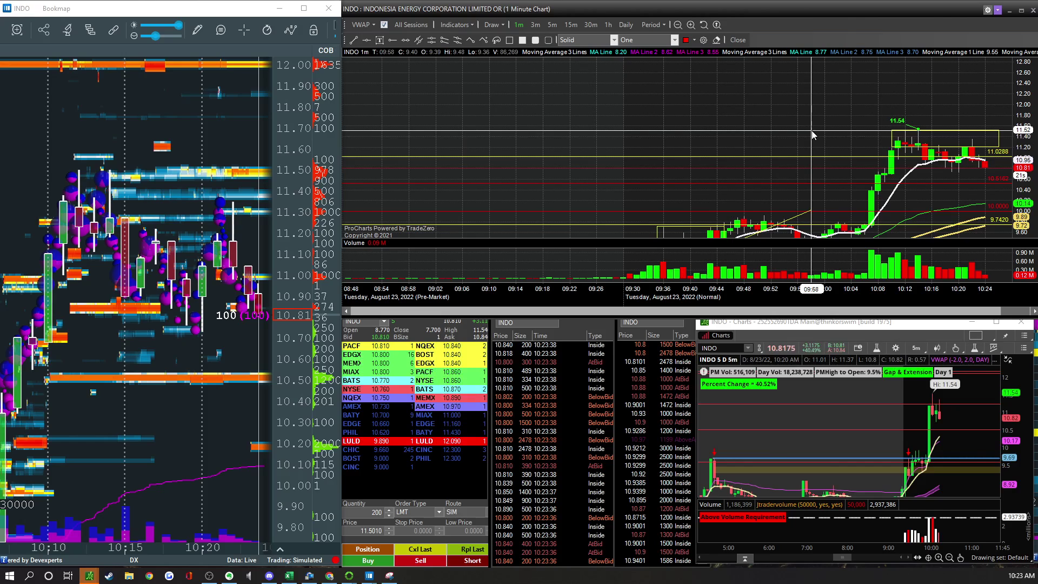
pyautogui.scroll(2, 813, 136)
pyautogui.scroll(-1, 809, 151)
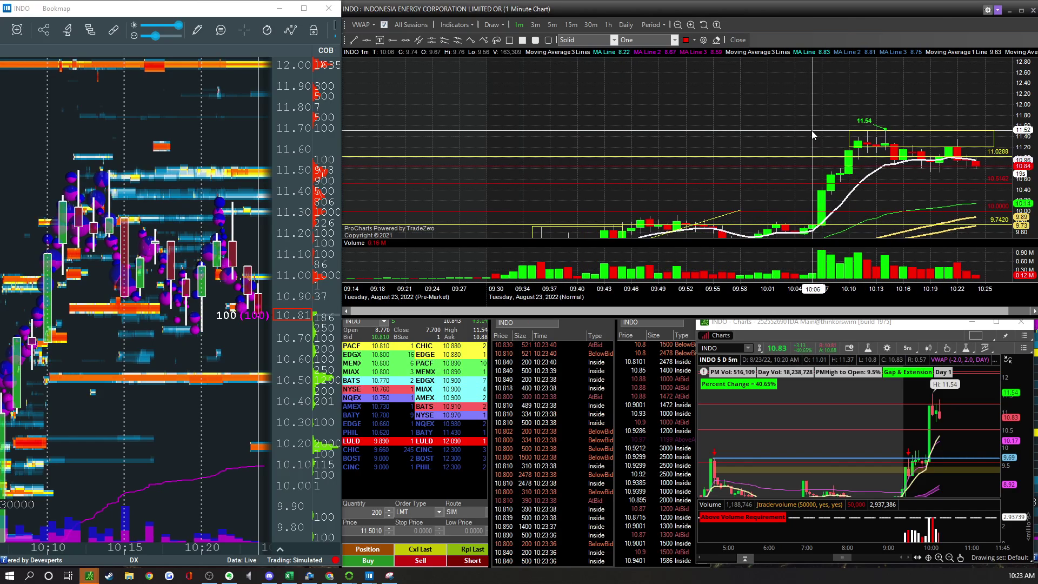
pyautogui.click(793, 160)
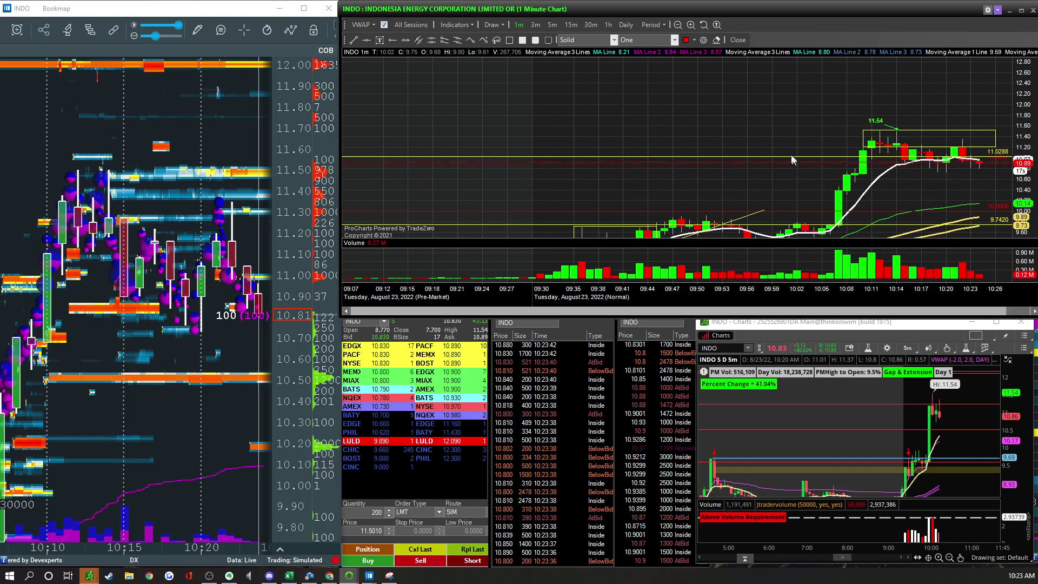
pyautogui.scroll(-4, 780, 148)
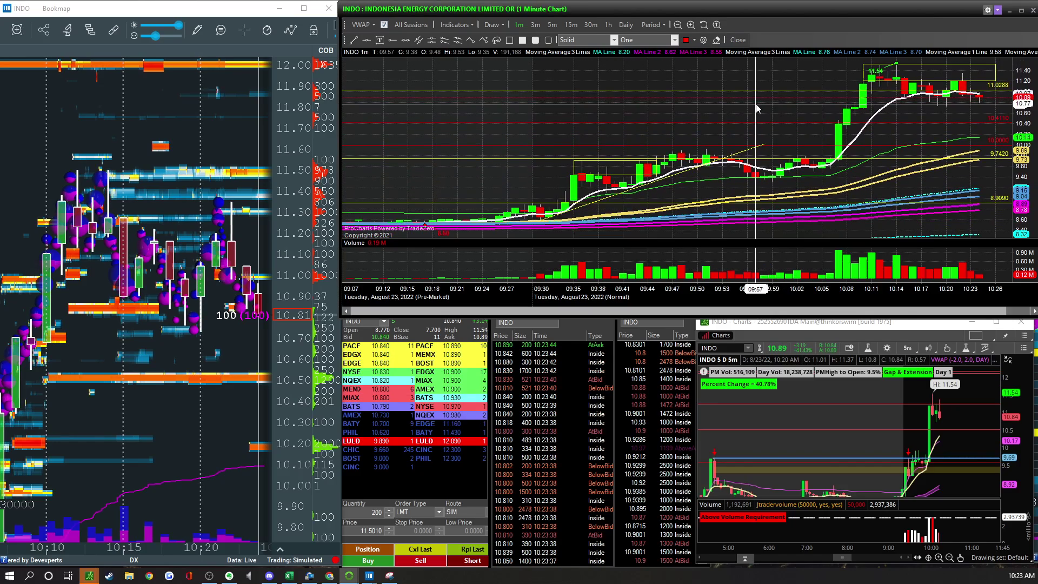
# Examine INDO's one-minute price action against the yellow box, marked levels and moving averages, and check its Level 2 window.
pyautogui.scroll(3, 861, 148)
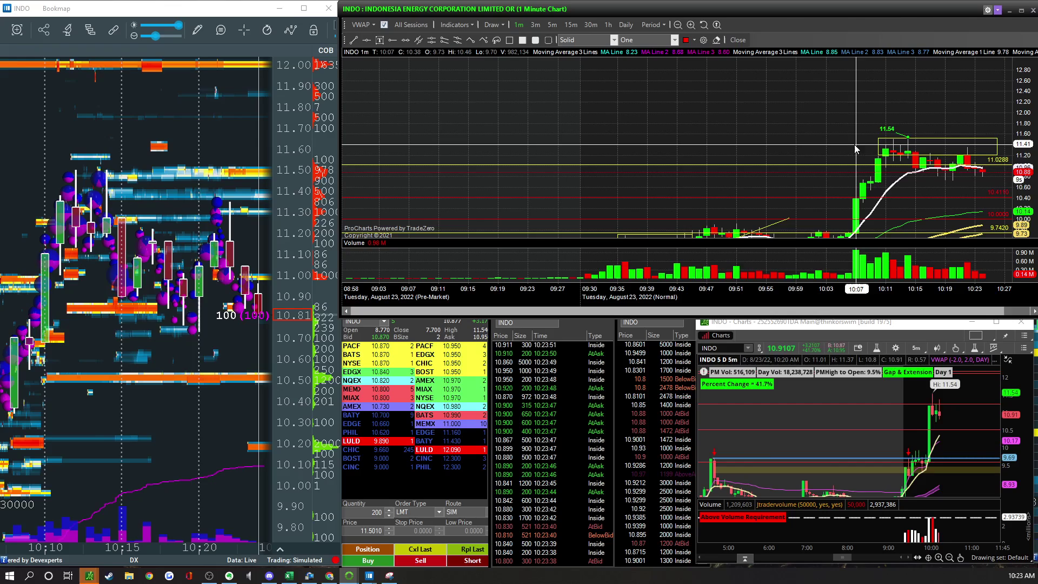
pyautogui.scroll(-3, 857, 132)
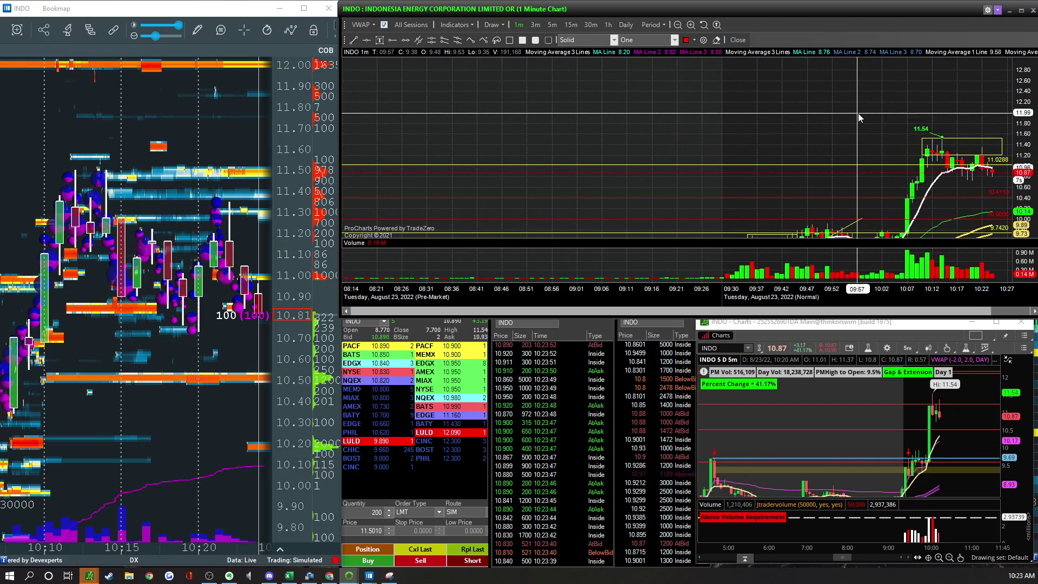
pyautogui.scroll(-2, 995, 186)
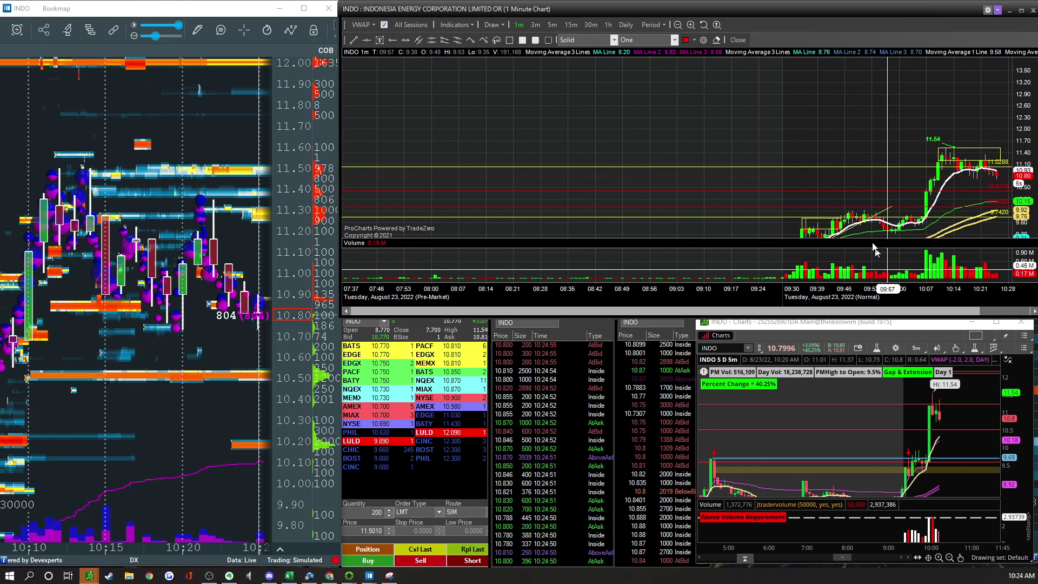
pyautogui.scroll(3, 860, 215)
pyautogui.scroll(-3, 860, 215)
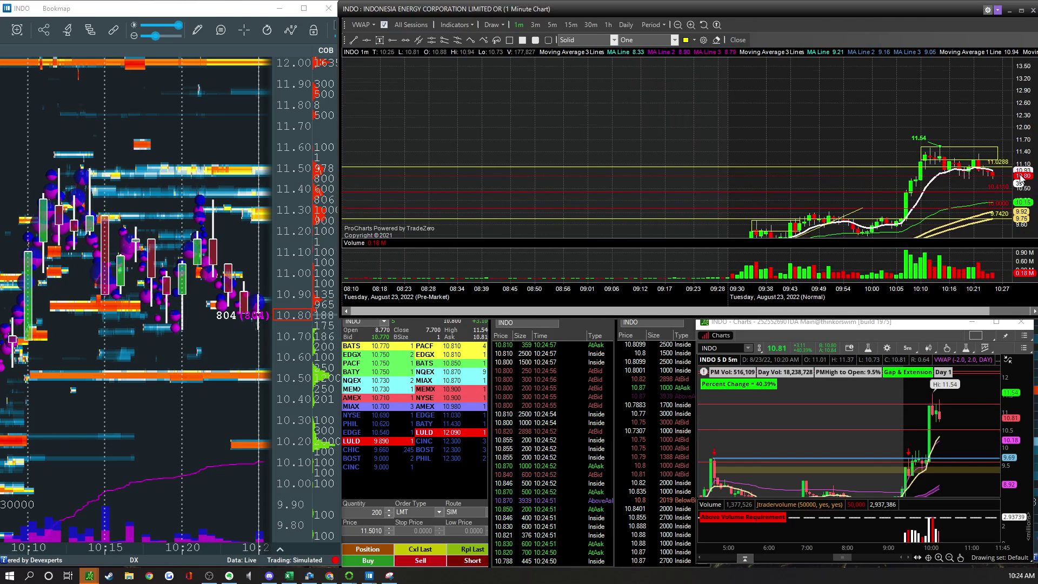
pyautogui.scroll(3, 983, 147)
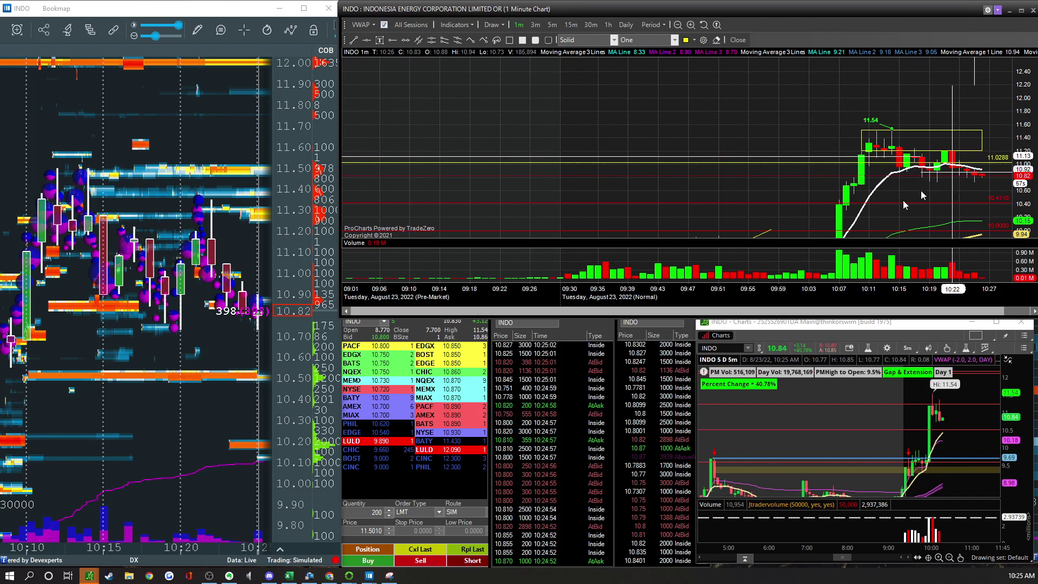
pyautogui.click(418, 322)
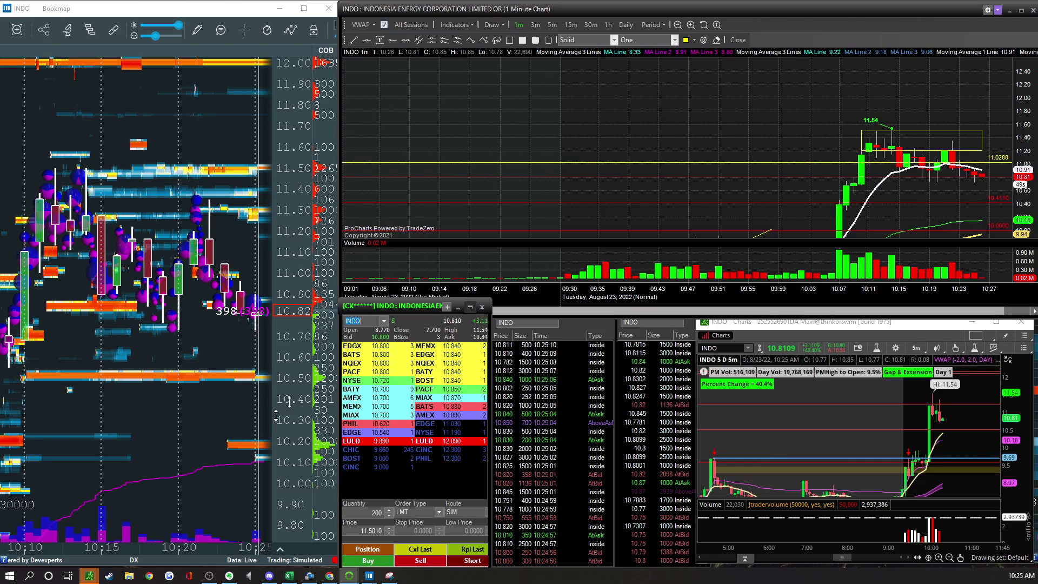
# Check Discord's general channel for the newest message and return to INDO's one-minute chart.
pyautogui.click(269, 575)
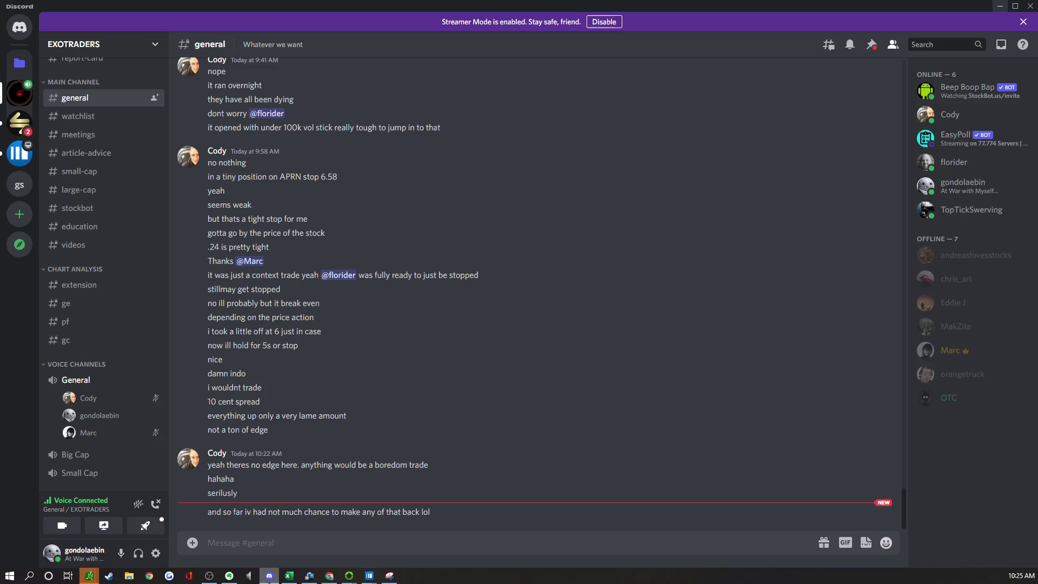
pyautogui.click(269, 575)
pyautogui.click(269, 575)
pyautogui.click(268, 576)
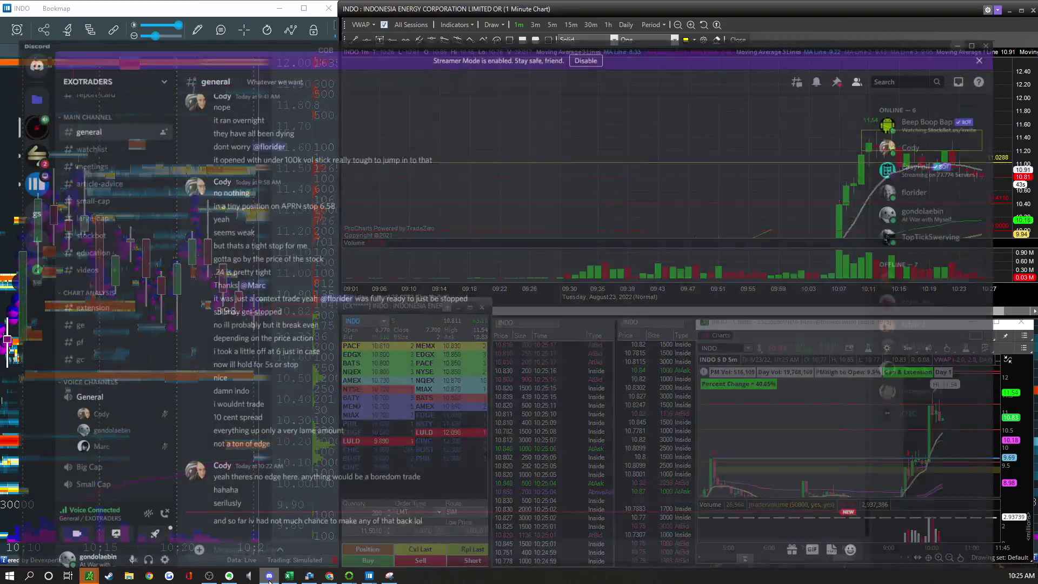
pyautogui.click(269, 575)
pyautogui.click(269, 575)
pyautogui.scroll(-1, 733, 198)
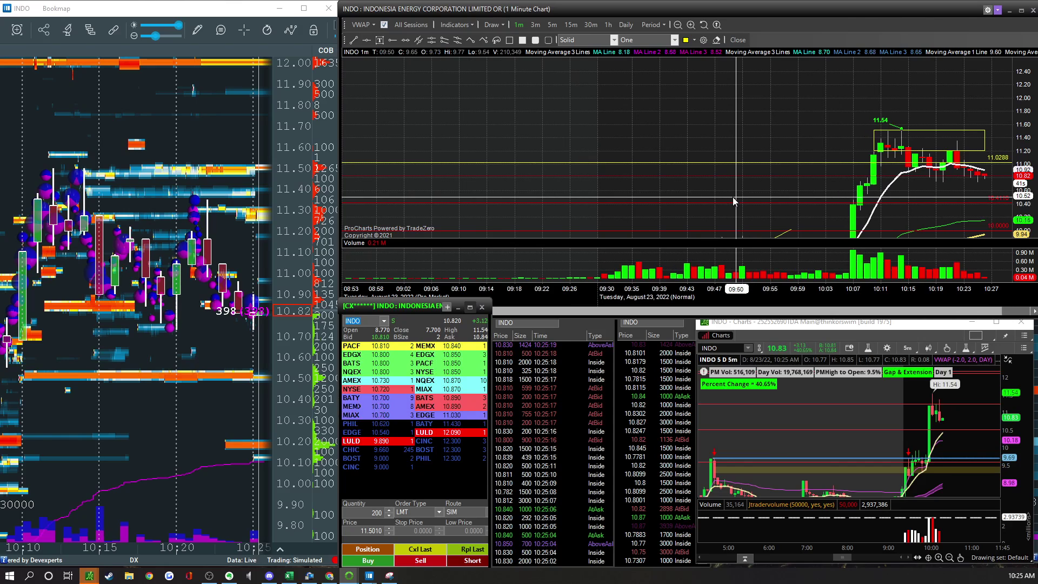
# Examine INDO's one-minute chart from the morning base through the pullback beneath the yellow box, comparing price with the red levels and moving averages.
pyautogui.moveTo(734, 201); pyautogui.dragTo(791, 128)
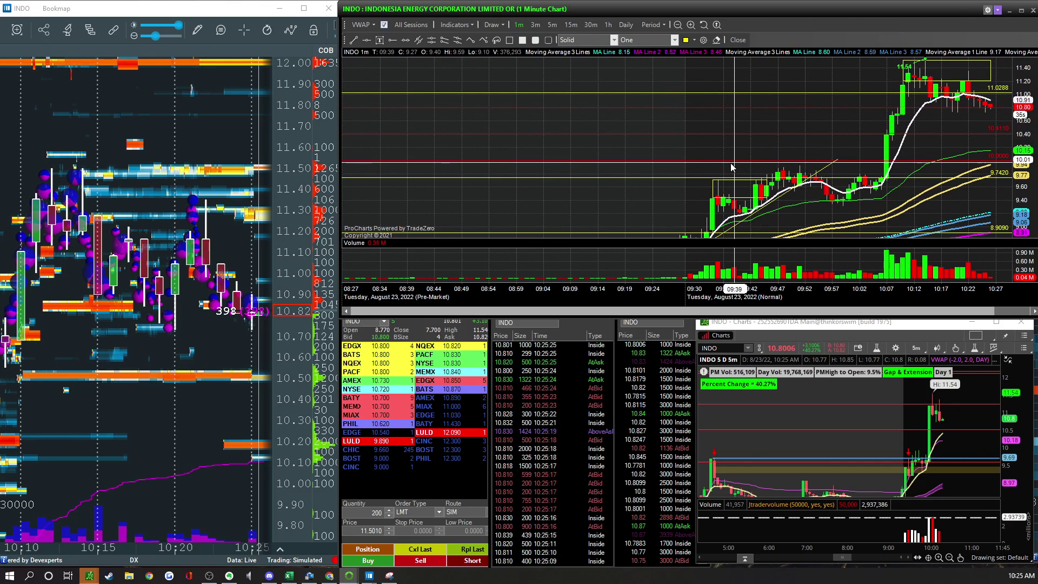
pyautogui.click(704, 40)
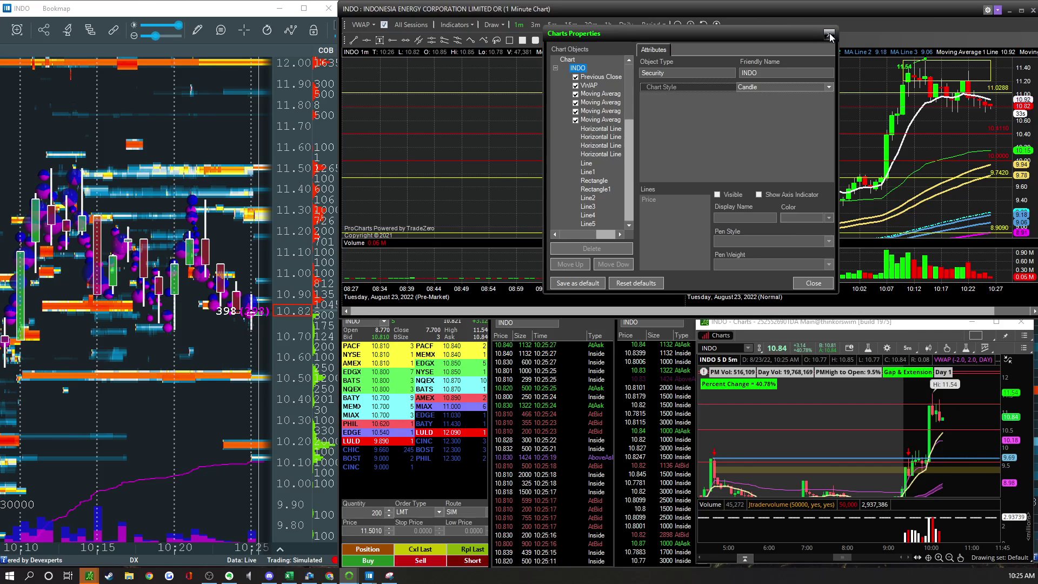
pyautogui.click(829, 35)
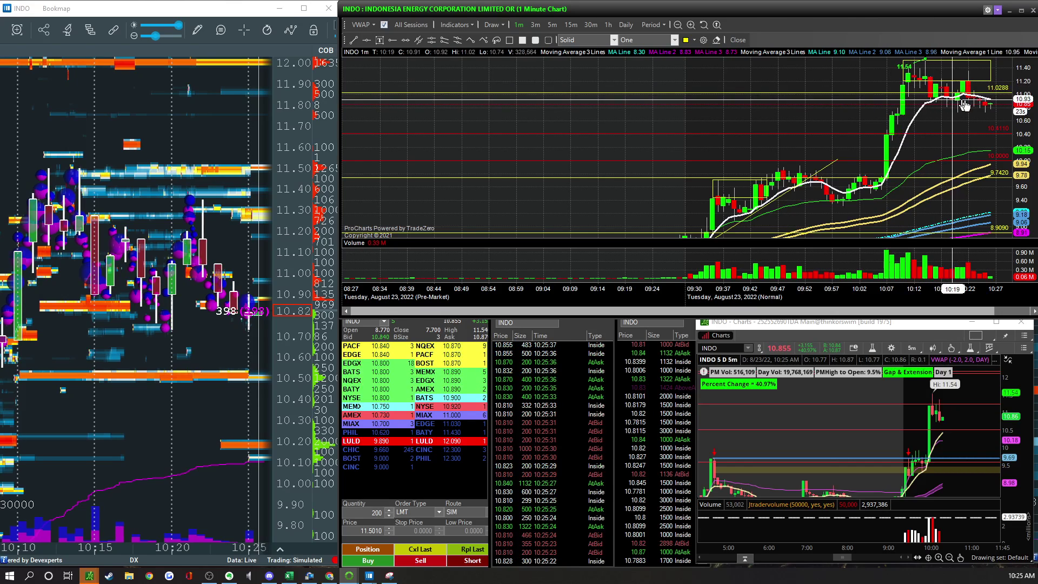
pyautogui.scroll(2, 726, 132)
pyautogui.scroll(1, 726, 133)
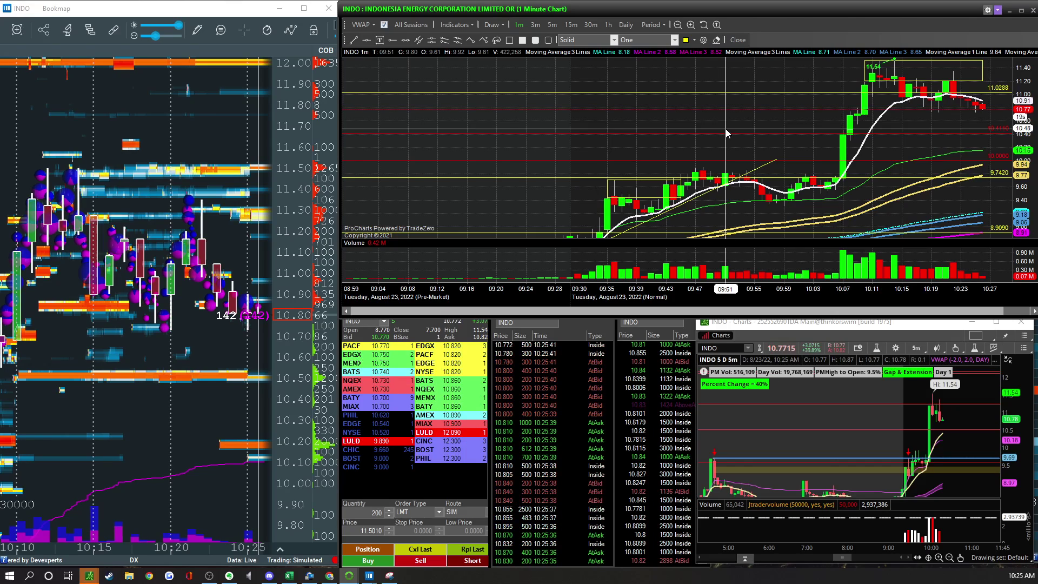
pyautogui.scroll(-3, 783, 167)
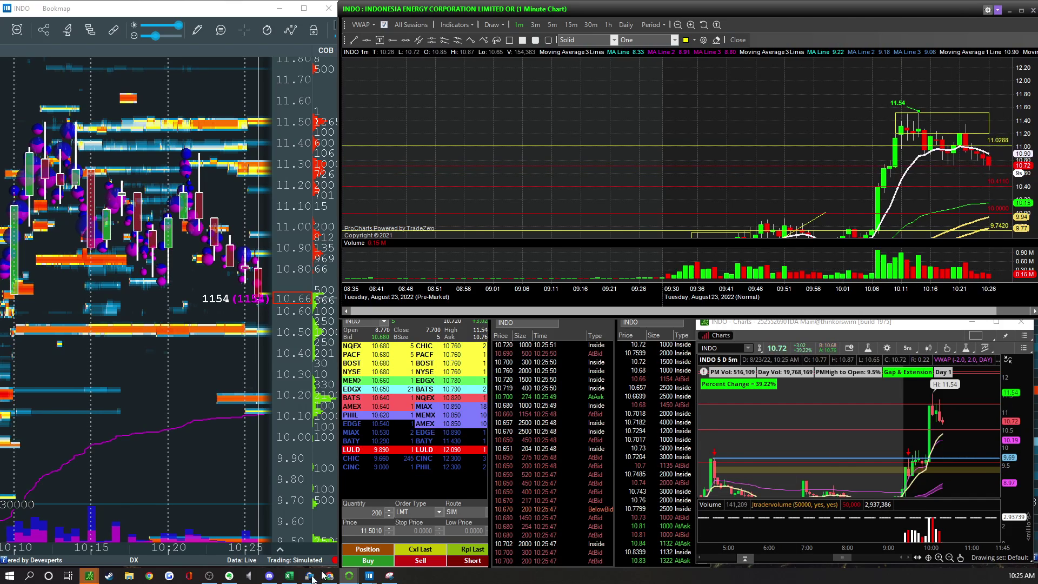
# Switch to Discord and read the newest message in the Jtrader SmallCapRoom server's general chat channel.
pyautogui.hotkey('alt', 'Tab')
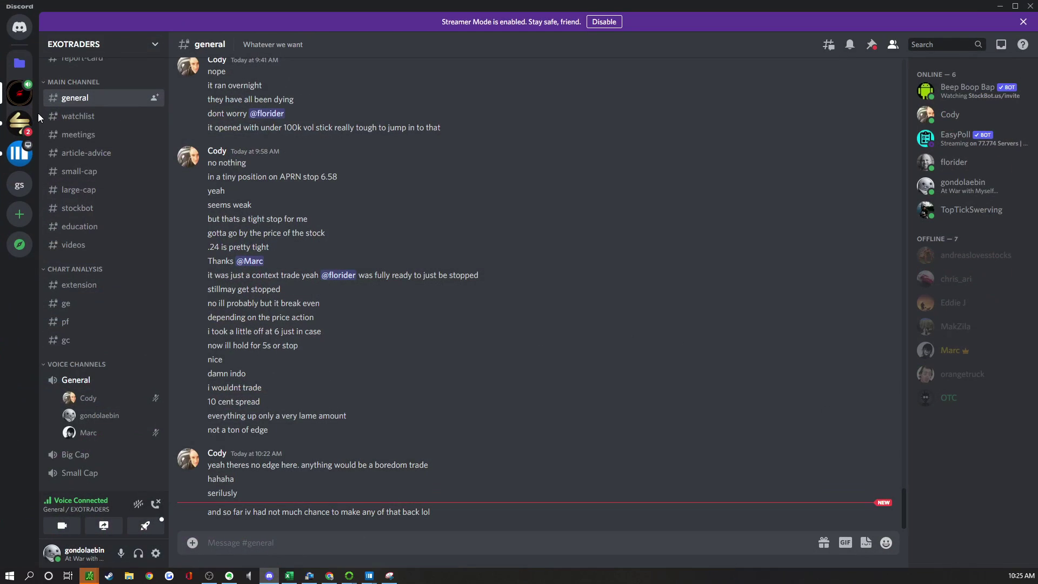
pyautogui.click(28, 130)
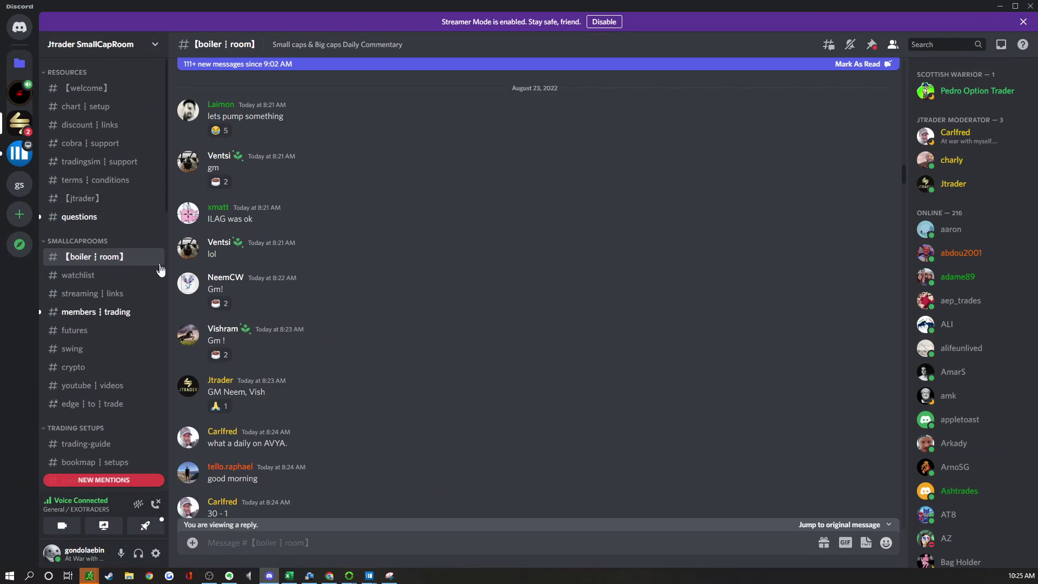
pyautogui.scroll(-10, 108, 285)
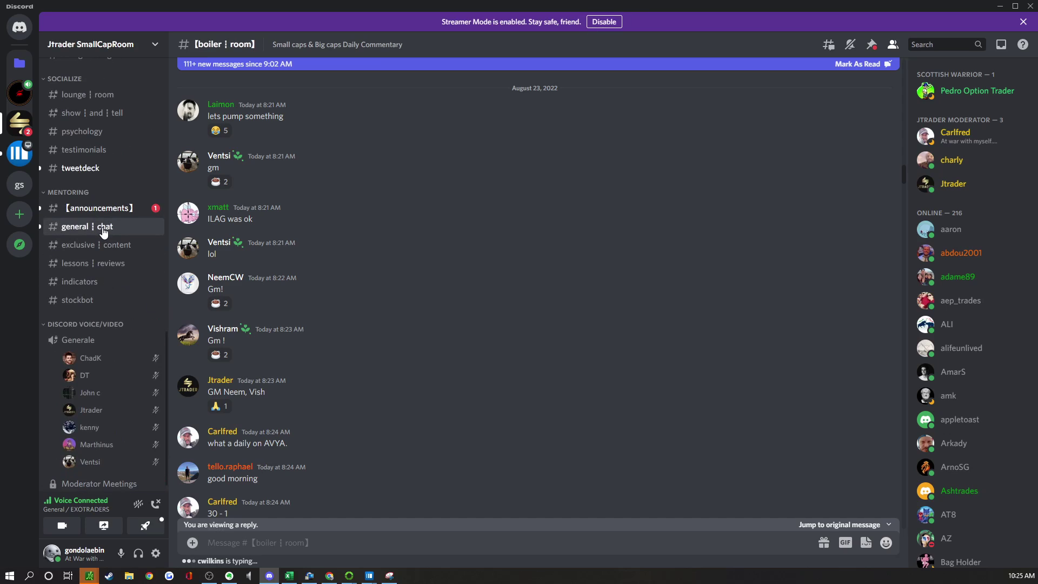
pyautogui.click(104, 228)
pyautogui.scroll(-7, 469, 269)
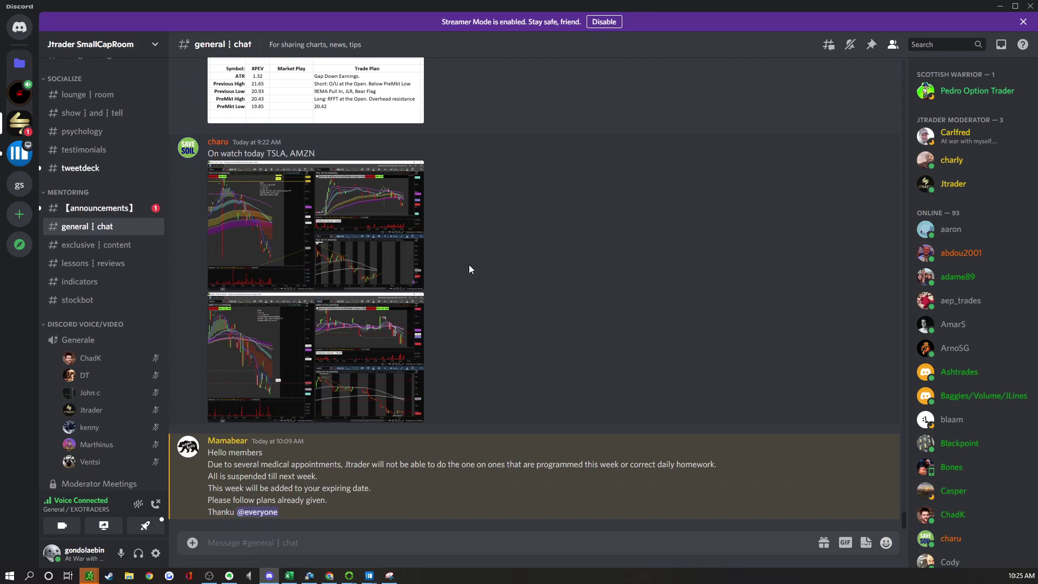
pyautogui.moveTo(419, 454); pyautogui.dragTo(406, 479)
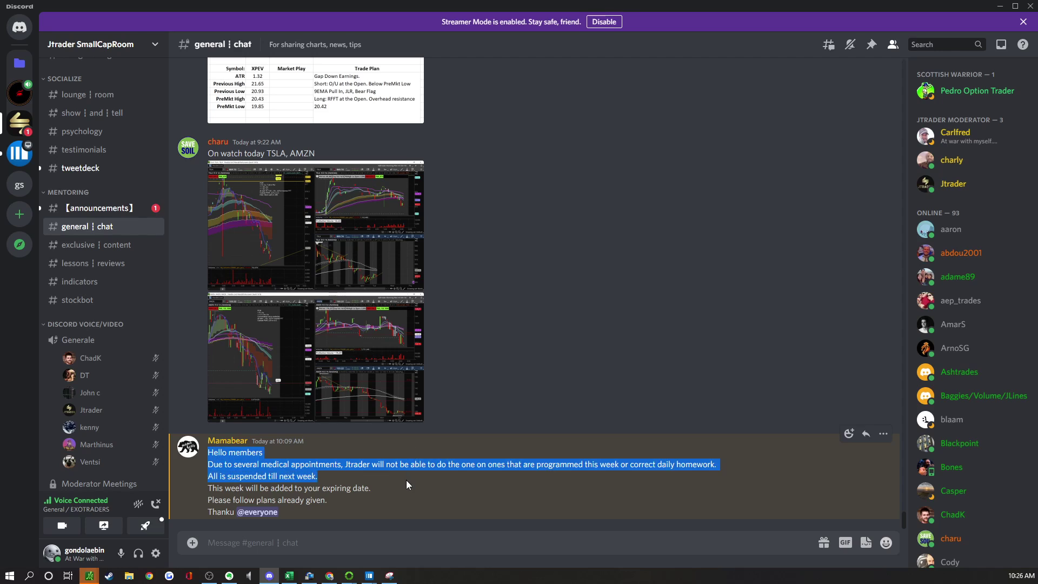
pyautogui.click(403, 509)
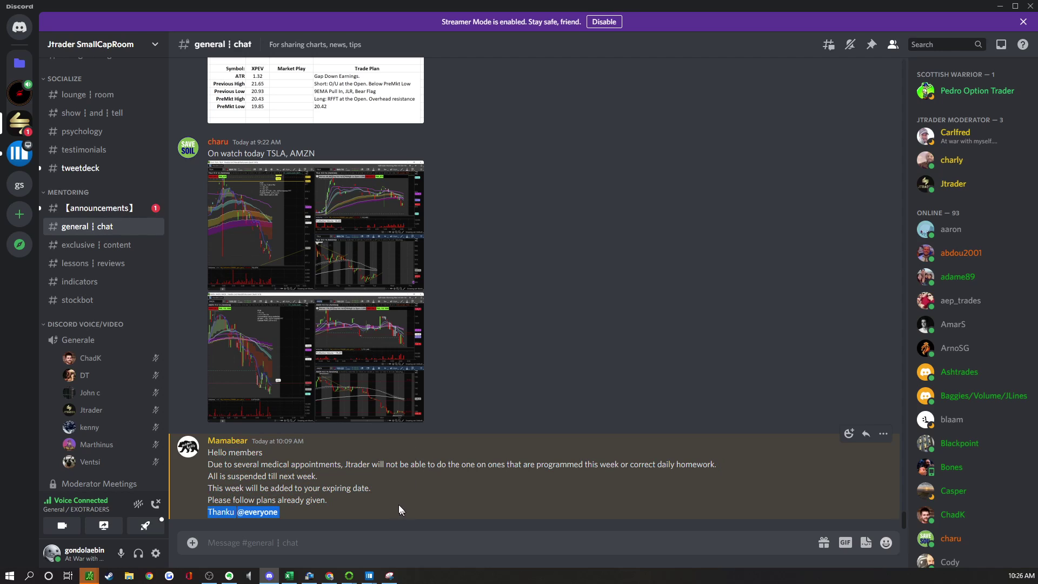
# Read the recent posts in the server's announcements channel.
pyautogui.click(114, 215)
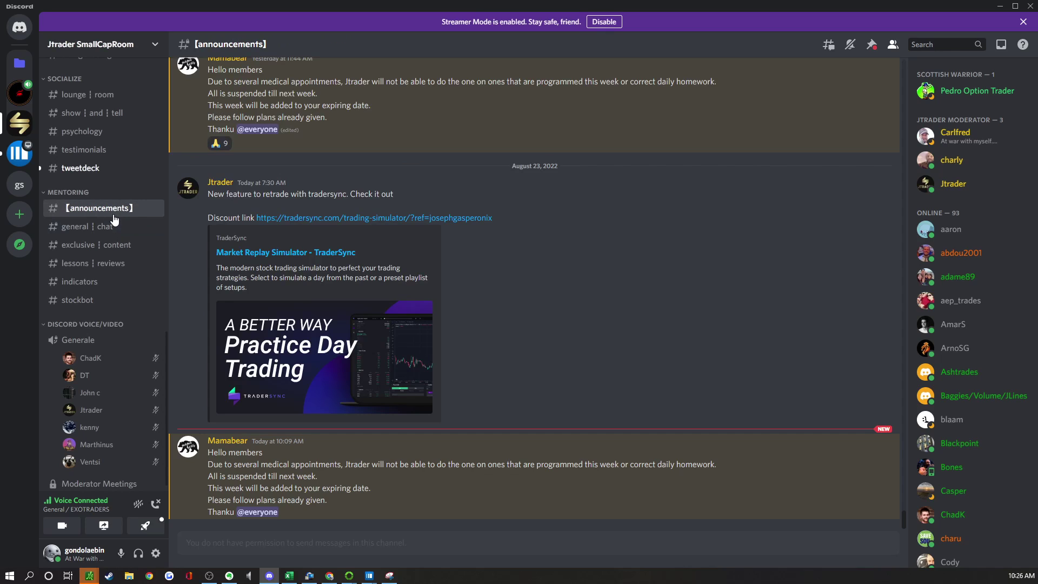
pyautogui.scroll(3, 430, 284)
pyautogui.scroll(5, 144, 274)
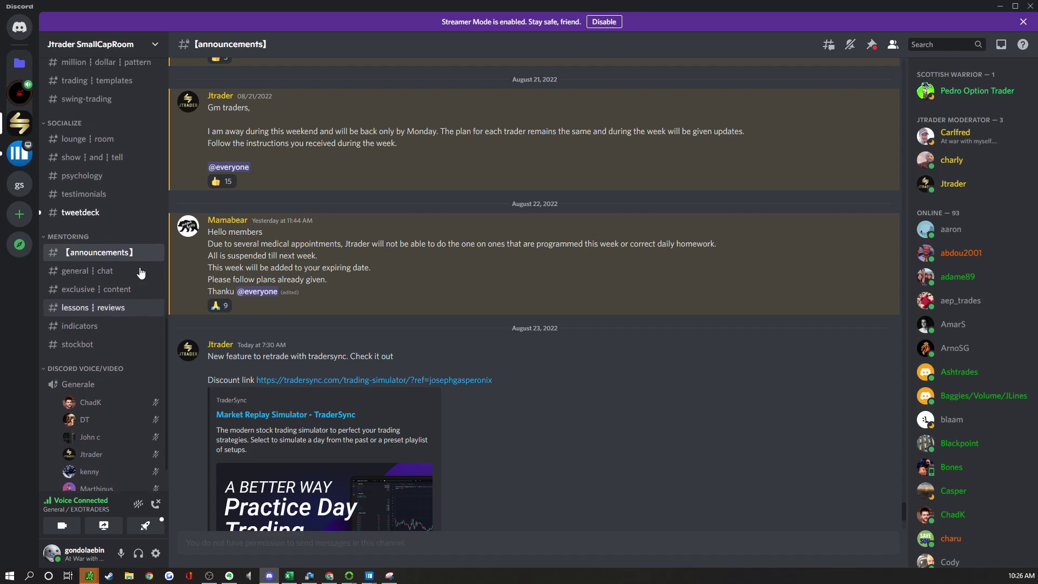
# Open the members trading channel and review the INDO, AMZN and APRN charts posted since 9:39 AM.
pyautogui.scroll(10, 99, 339)
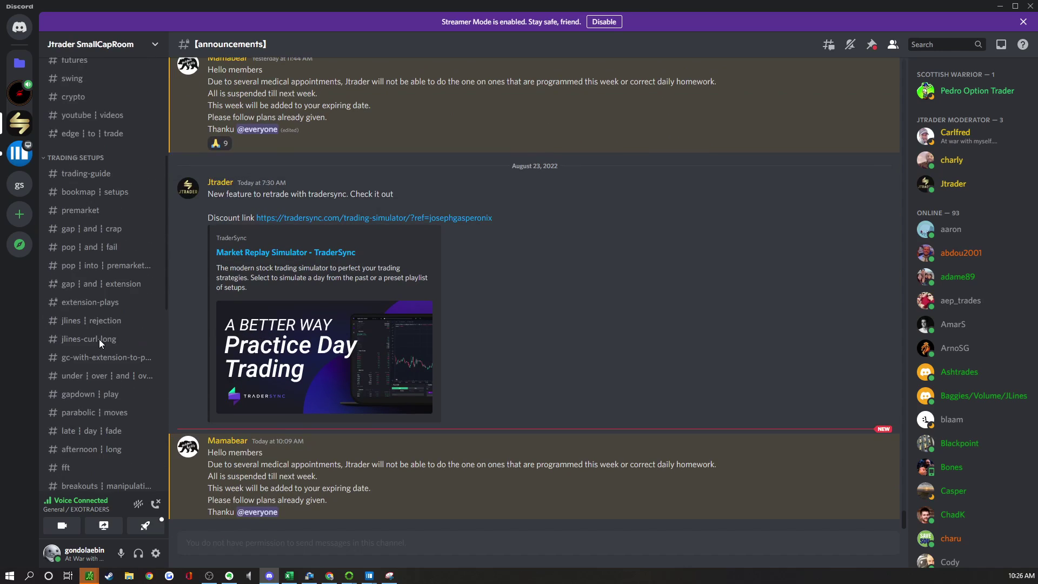
pyautogui.click(102, 258)
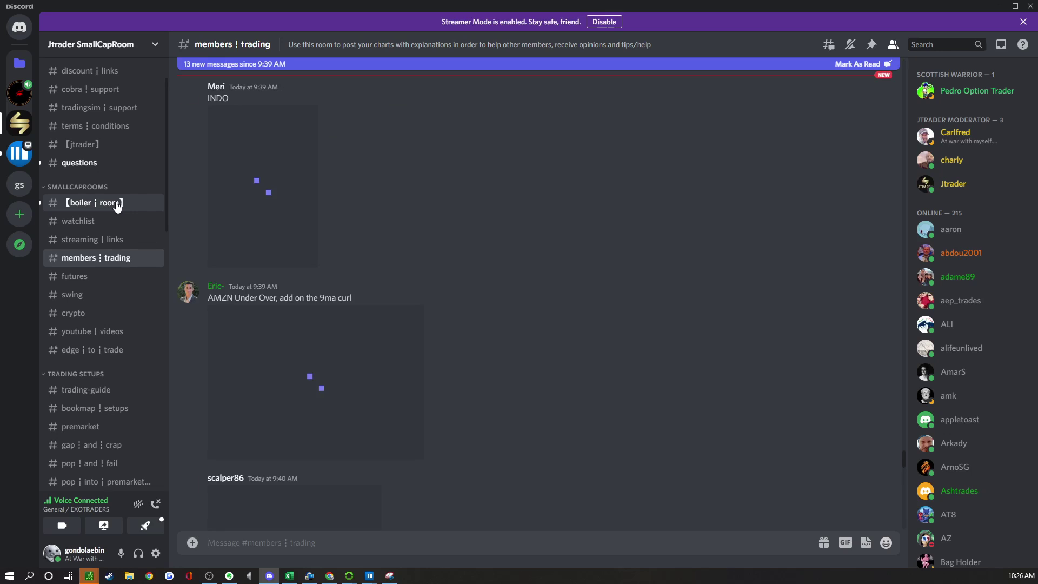
pyautogui.moveTo(426, 280); pyautogui.dragTo(488, 365)
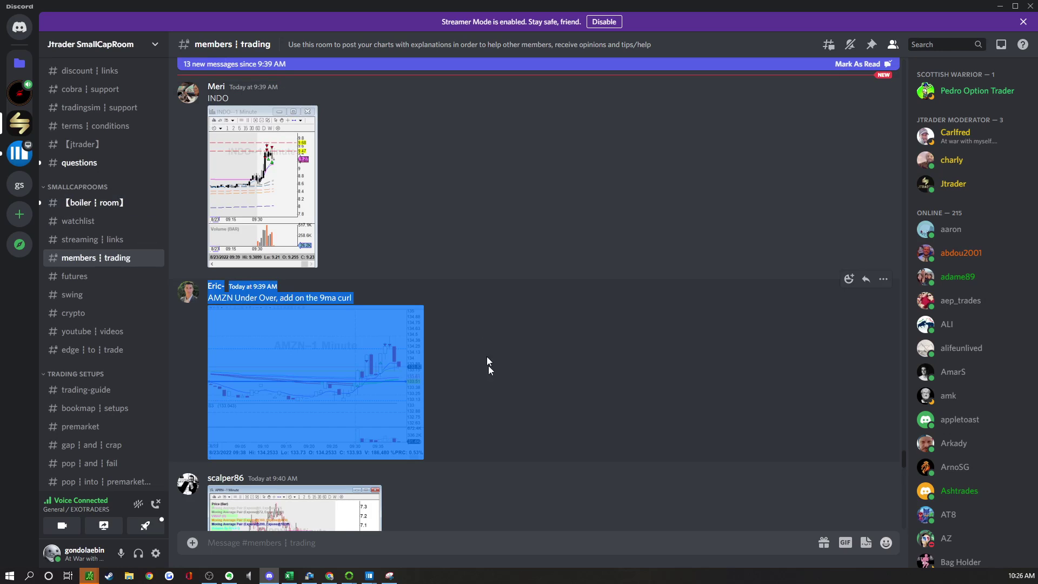
pyautogui.click(495, 452)
pyautogui.moveTo(434, 250); pyautogui.dragTo(462, 426)
pyautogui.click(463, 423)
pyautogui.scroll(-4, 456, 397)
pyautogui.scroll(-3, 456, 402)
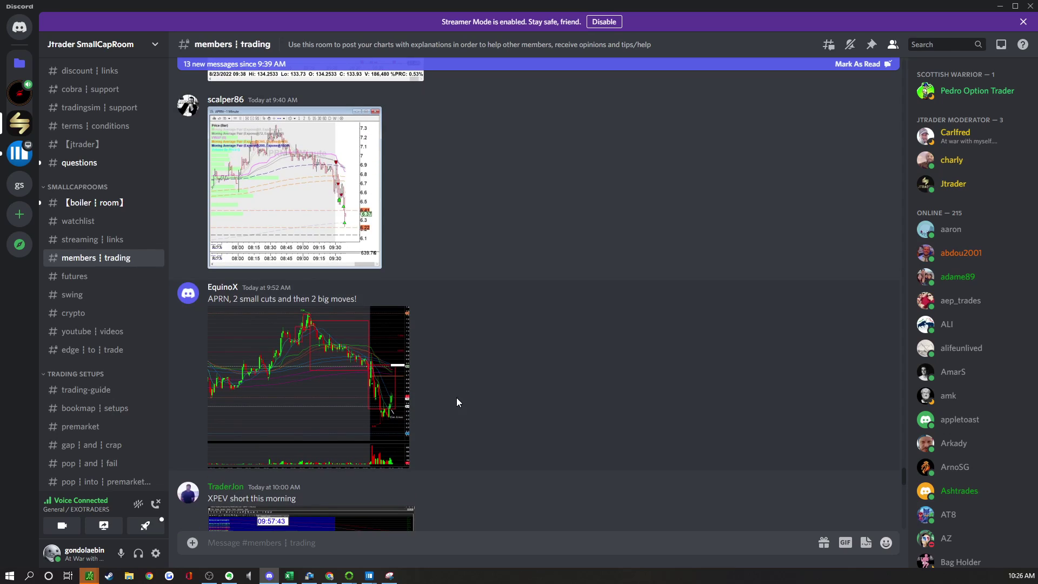
# Enlarge the APRN chart posted at 9:52 AM, examine its marked zones, and close the image.
pyautogui.click(381, 374)
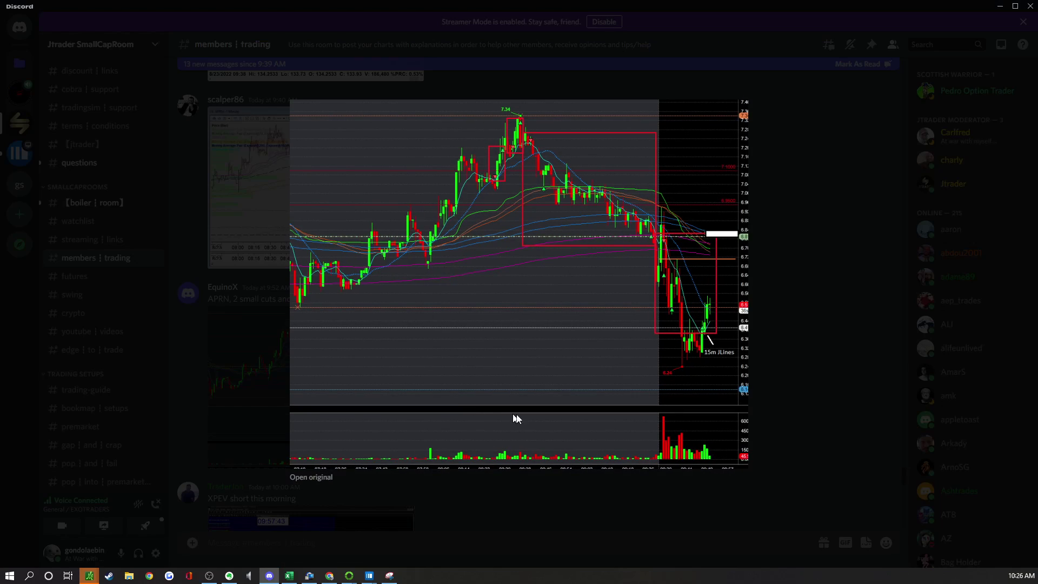
pyautogui.click(787, 416)
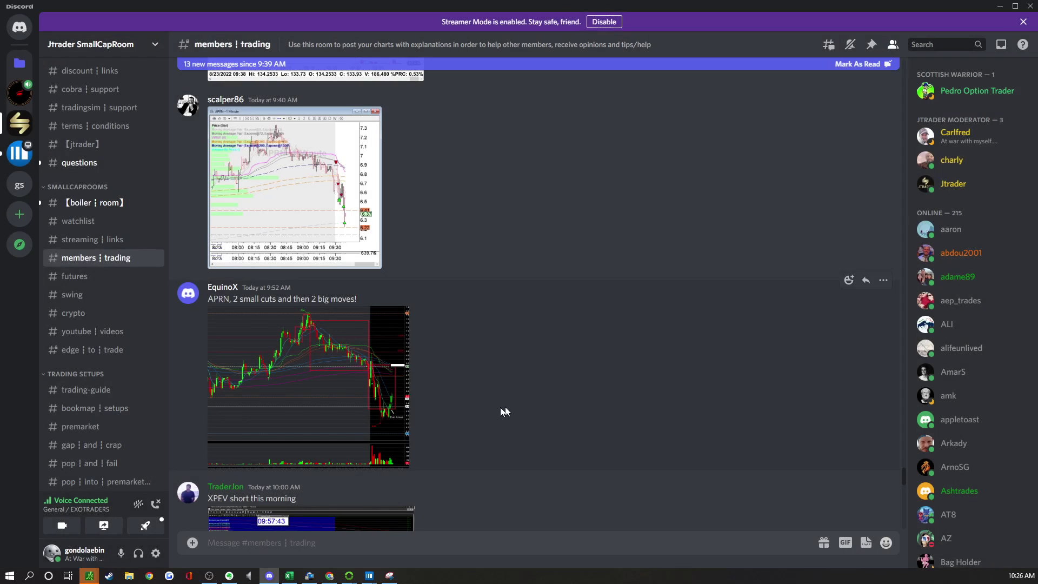
pyautogui.click(380, 415)
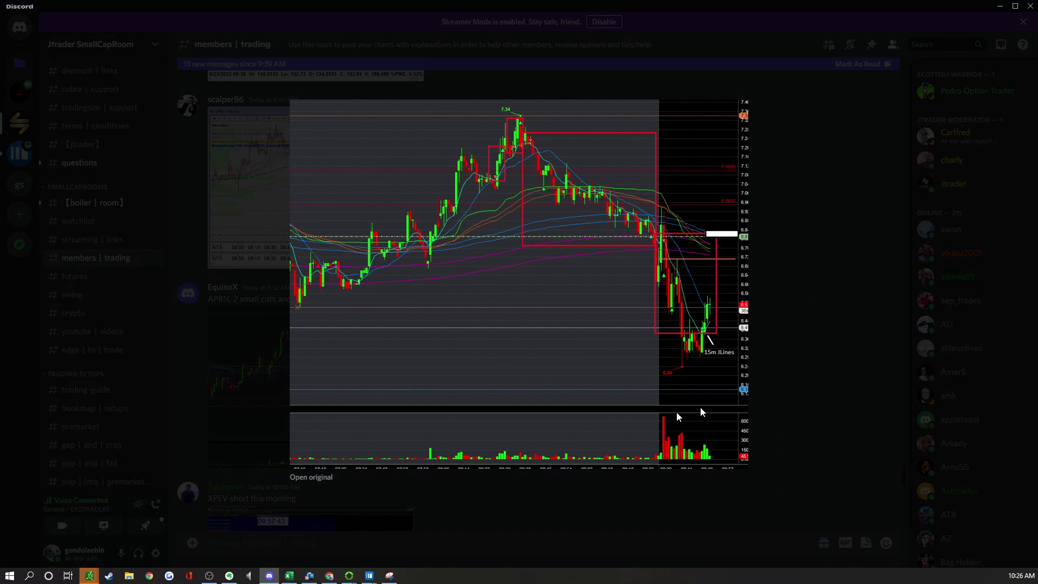
pyautogui.click(861, 370)
# Review the remaining posts in members trading, from the XPEV short down to the newest message.
pyautogui.scroll(-4, 595, 391)
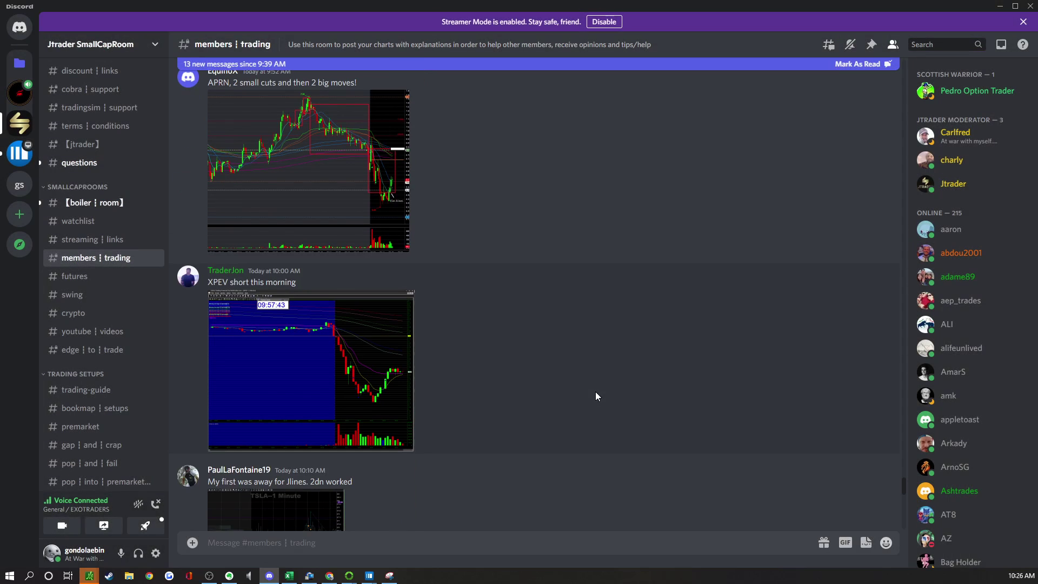
pyautogui.scroll(-12, 595, 392)
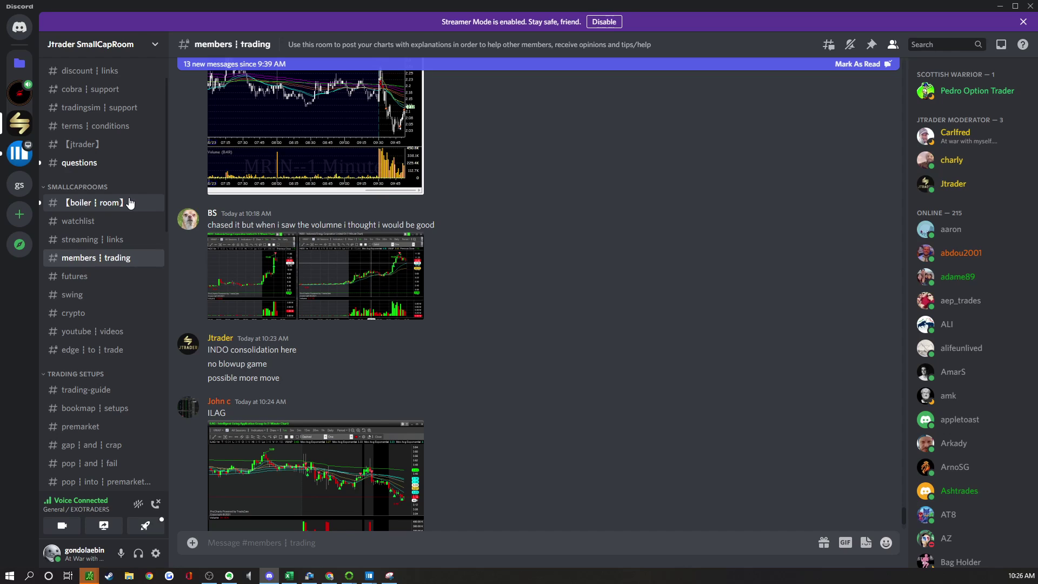
pyautogui.scroll(-2, 363, 372)
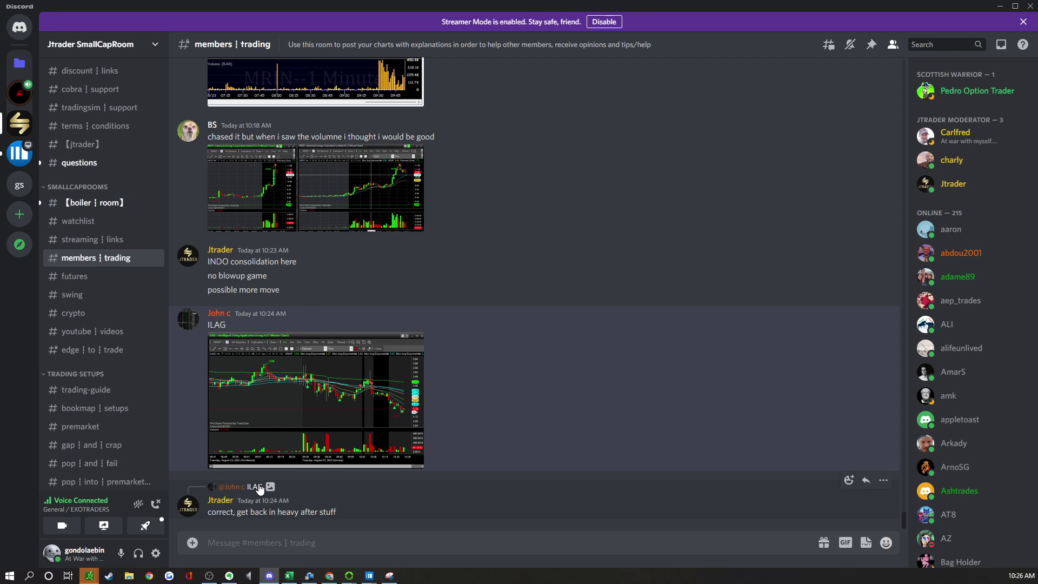
# Examine the ILAG chart posted at 10:24 AM at full size, and check its poster's profile.
pyautogui.click(303, 419)
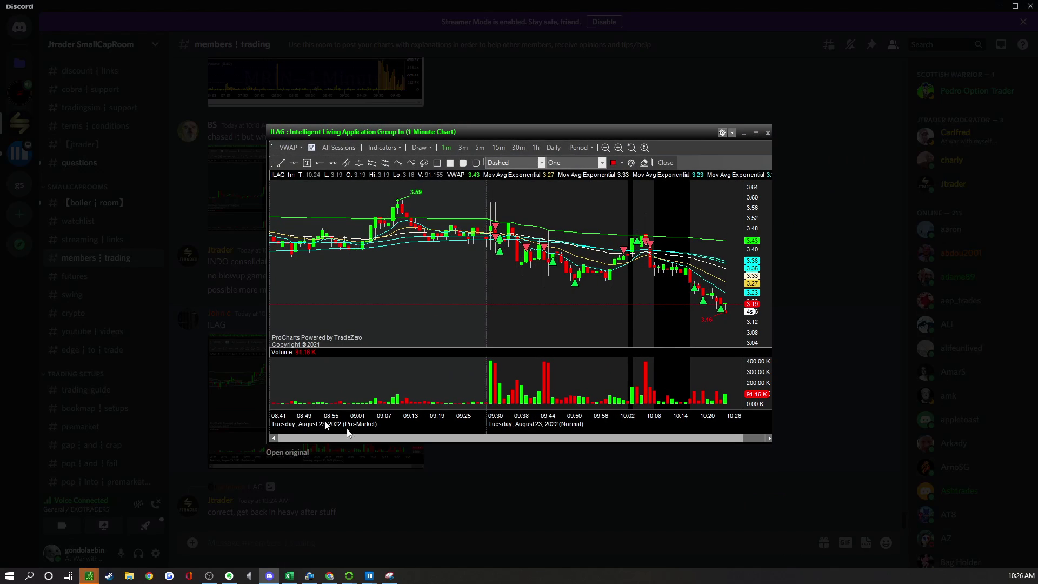
pyautogui.click(527, 463)
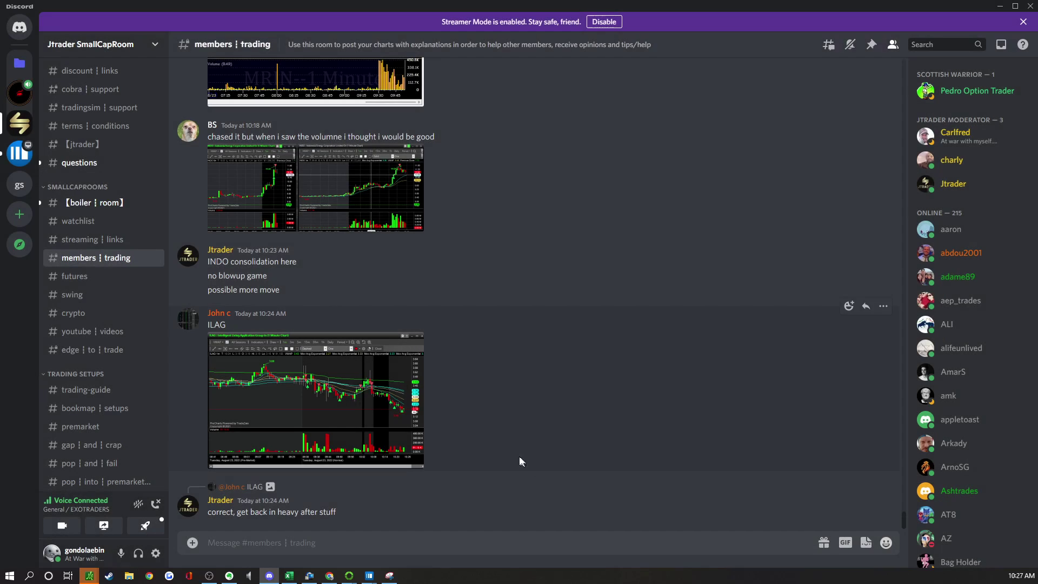
pyautogui.click(219, 316)
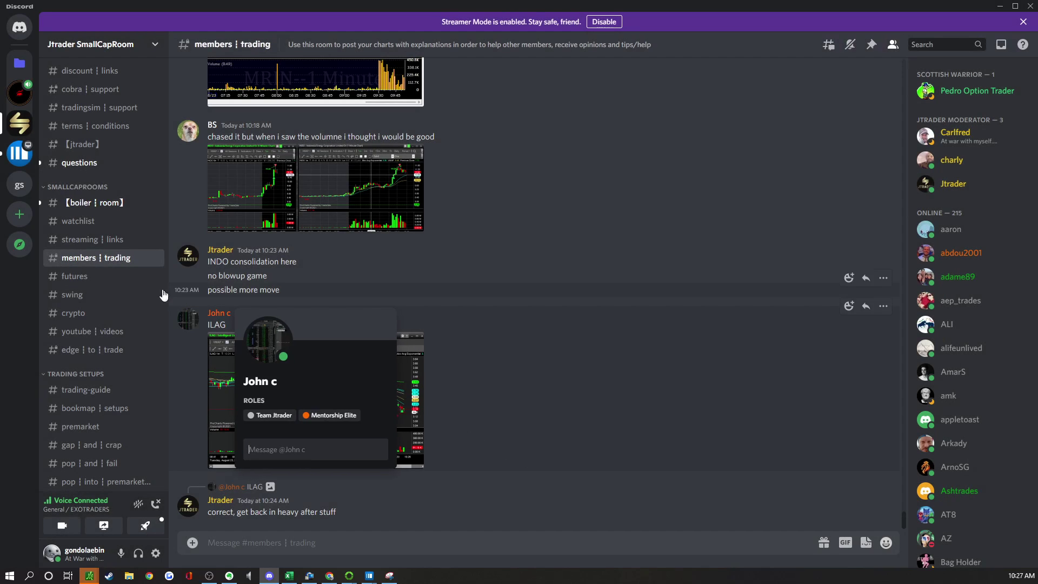
# Open the boiler room channel and read the early-morning discussion from about 8:18 to 8:25 AM.
pyautogui.click(121, 212)
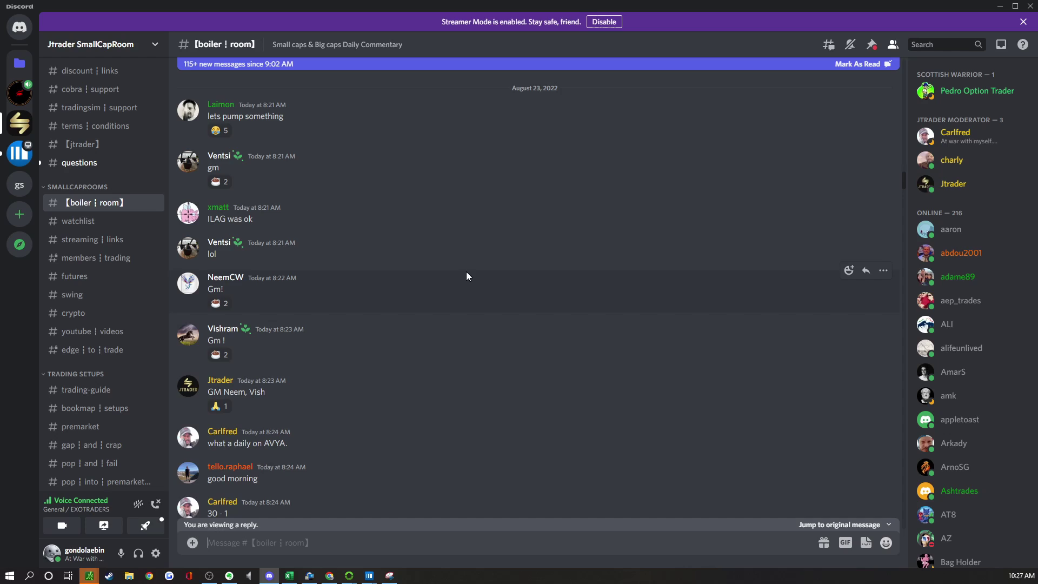
pyautogui.scroll(4, 466, 271)
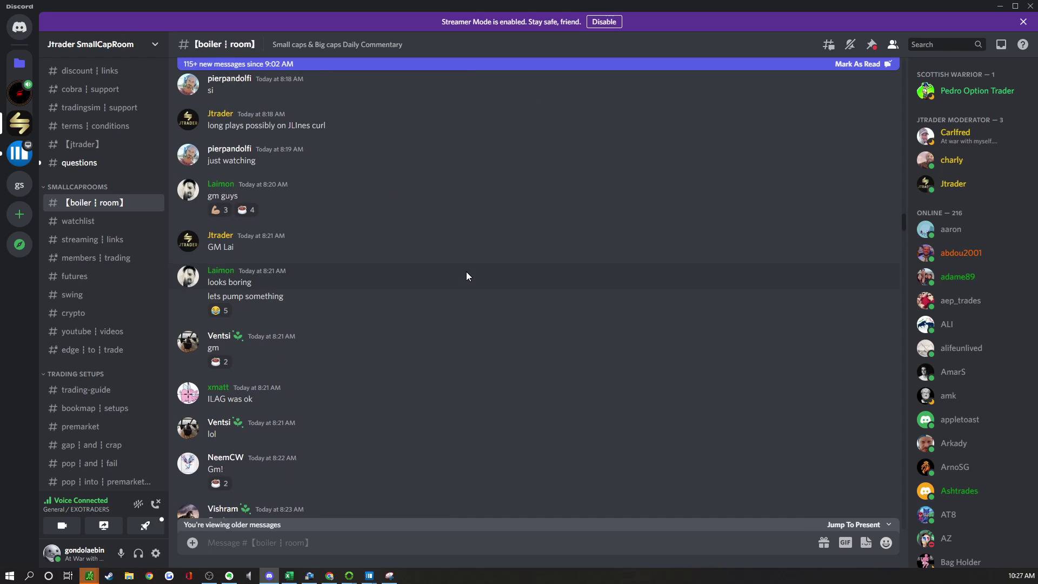
pyautogui.scroll(-6, 466, 272)
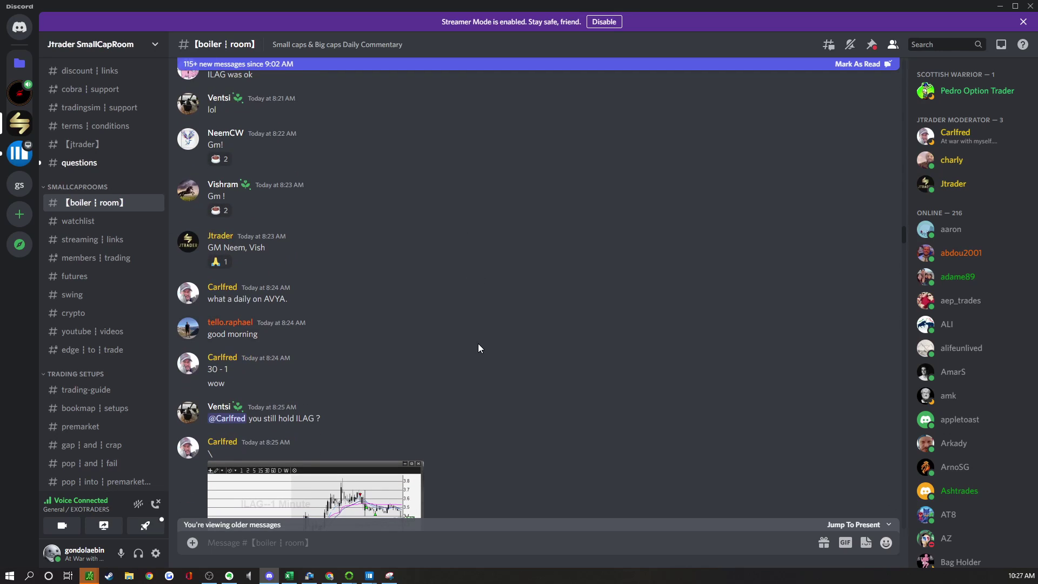
pyautogui.scroll(-3, 478, 344)
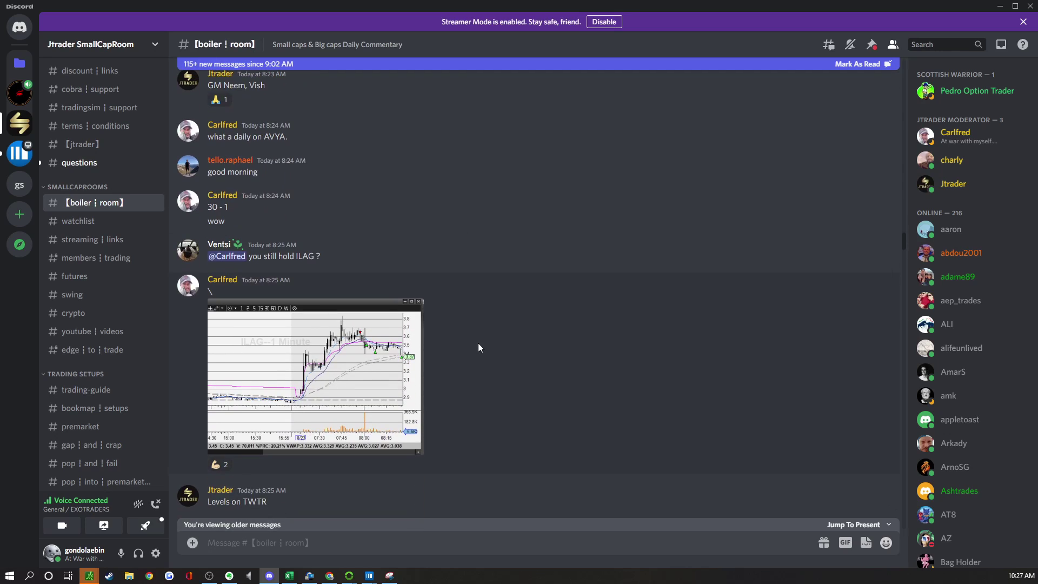
pyautogui.scroll(-2, 478, 343)
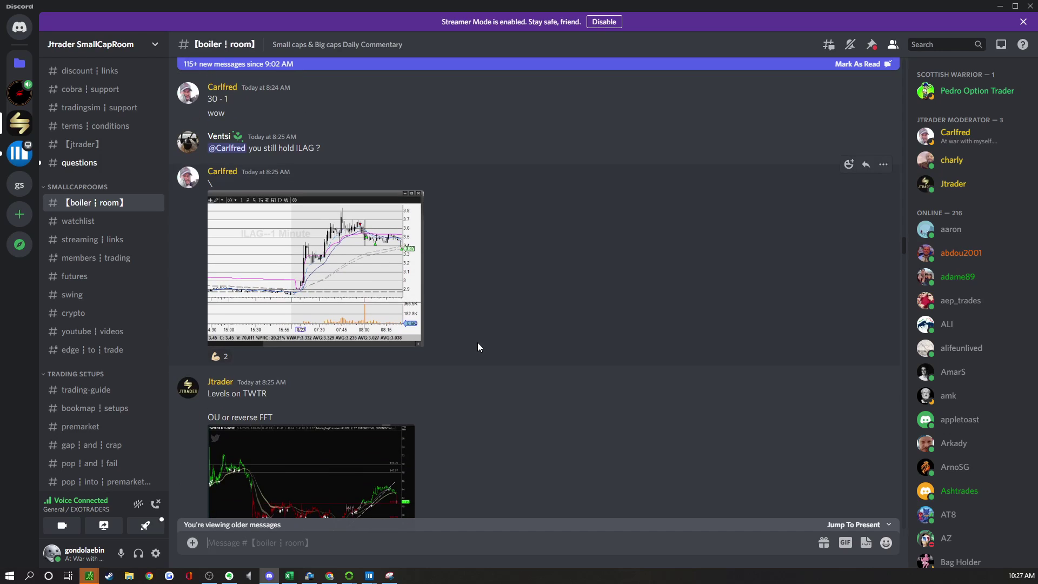
pyautogui.scroll(-1, 478, 347)
# Examine the ILAG chart posted at 8:25 AM at full size, and read the boiler room messages that follow it.
pyautogui.click(410, 265)
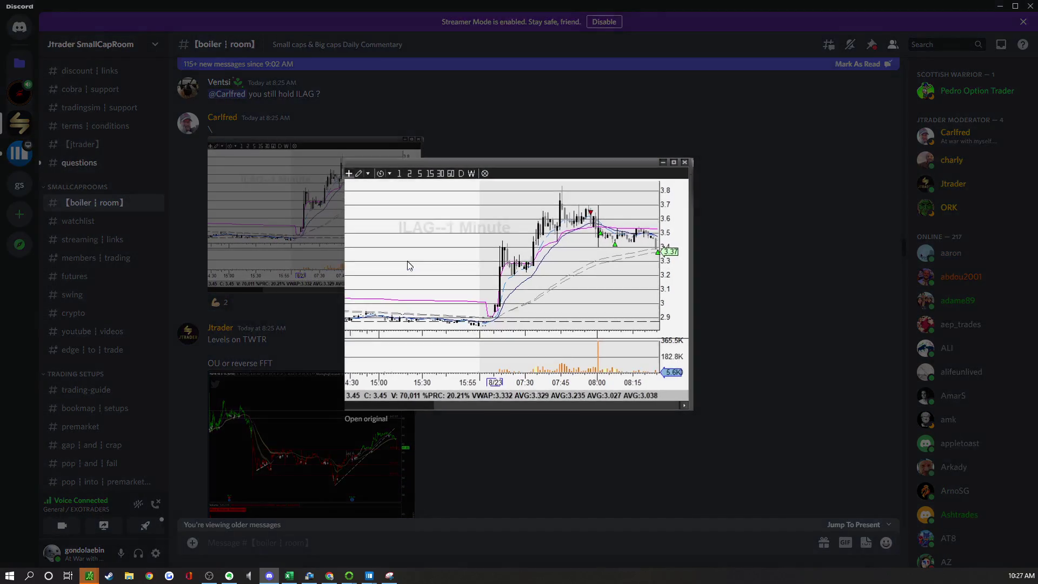
pyautogui.click(785, 292)
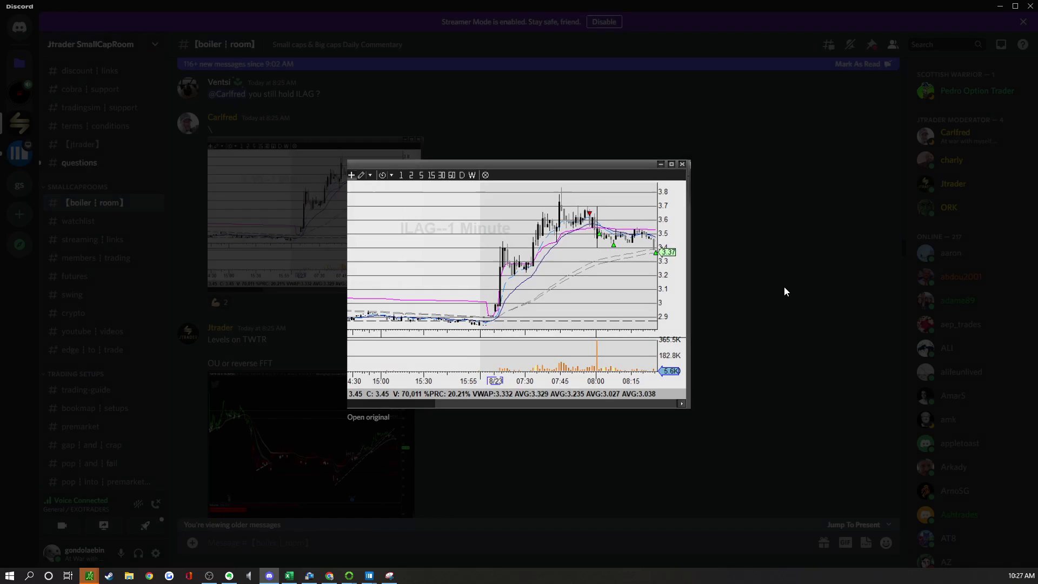
pyautogui.scroll(-5, 709, 349)
pyautogui.scroll(-15, 700, 345)
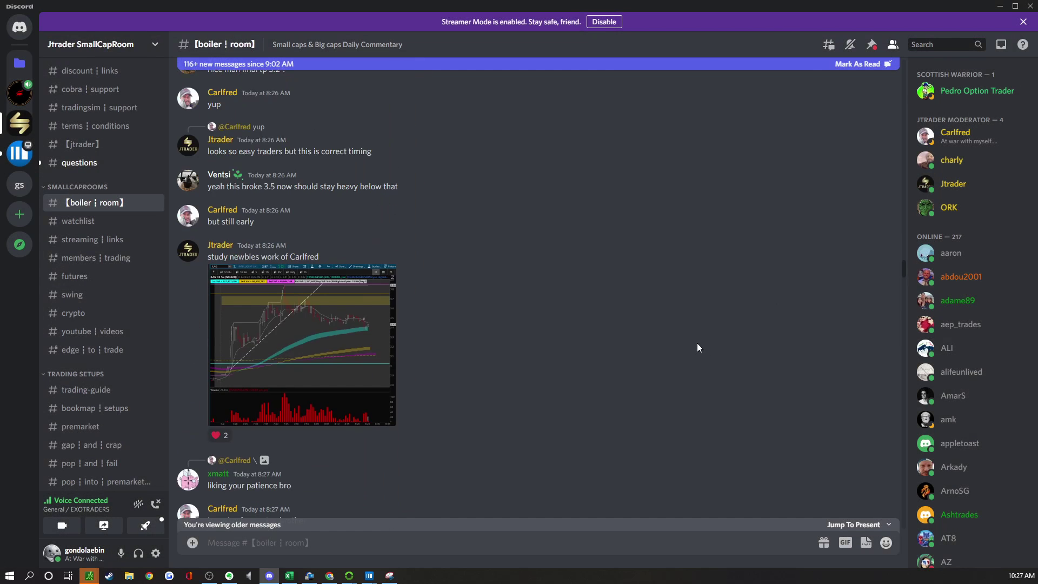
pyautogui.scroll(8, 697, 348)
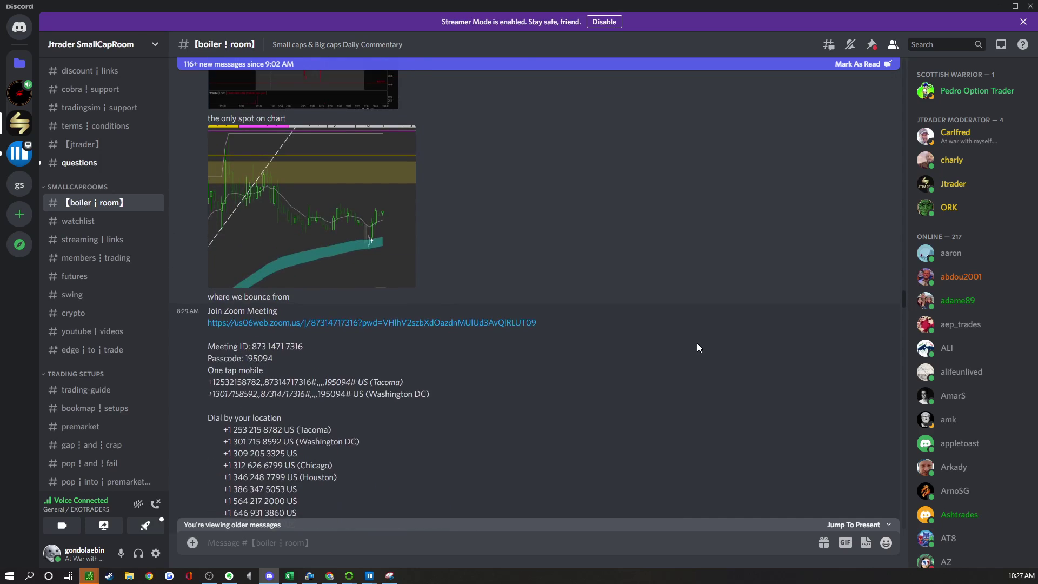
# Read the boiler room messages from 8:29 to 8:34 AM, and jump to the newest posts in the channel.
pyautogui.scroll(-11, 697, 347)
pyautogui.scroll(-4, 698, 346)
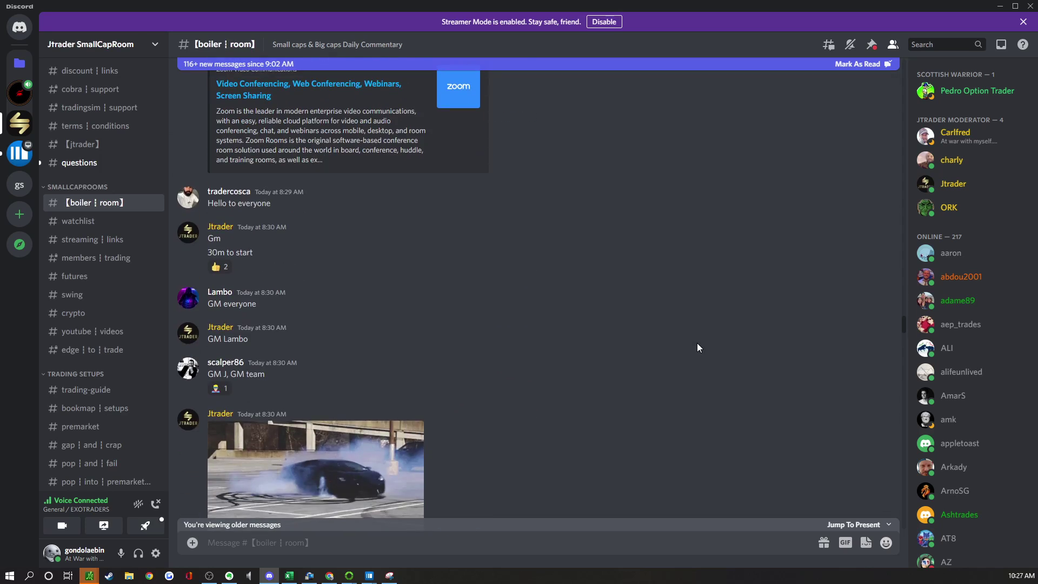
pyautogui.scroll(-1, 698, 346)
pyautogui.scroll(-3, 697, 346)
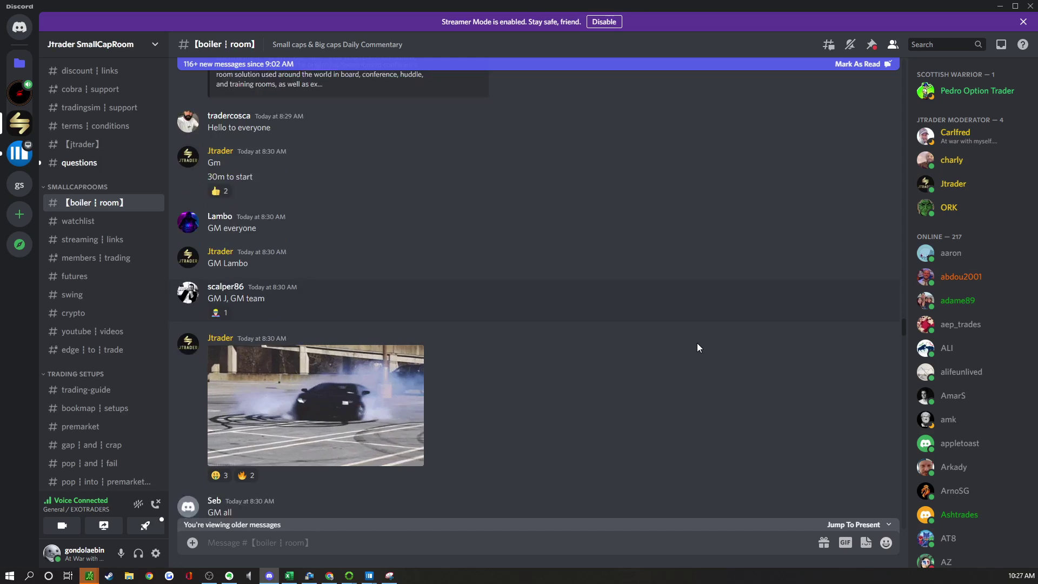
pyautogui.scroll(-4, 696, 348)
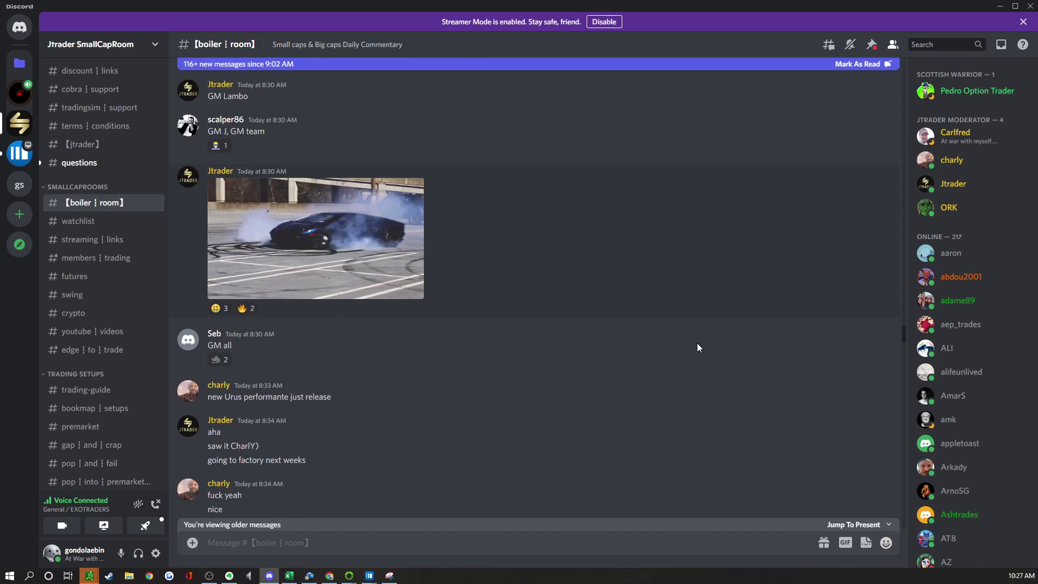
pyautogui.click(591, 528)
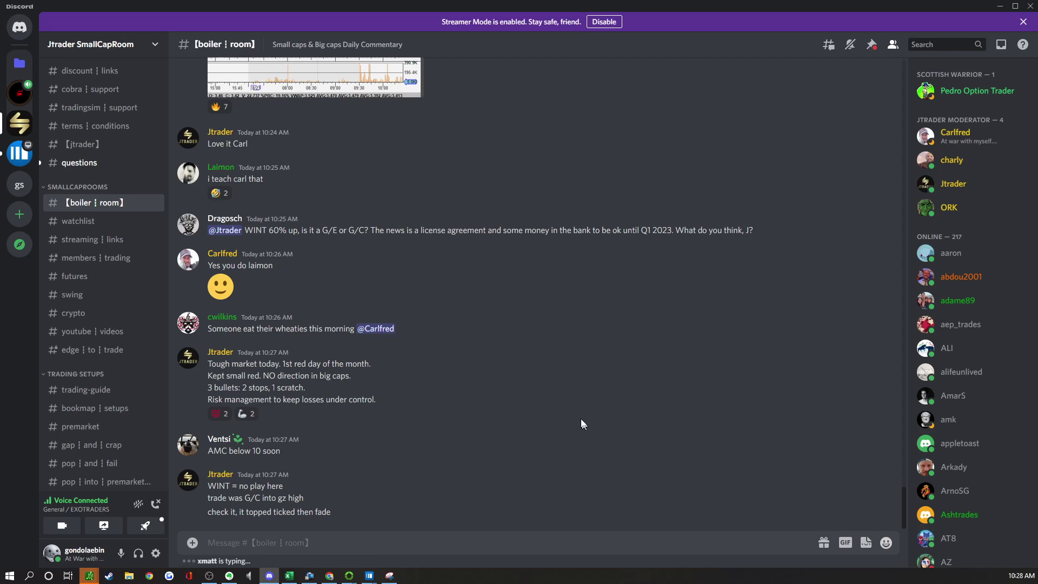
# Return to the trading windows and examine INDO's one-minute chart alongside its Bookmap order flow.
pyautogui.click(999, 6)
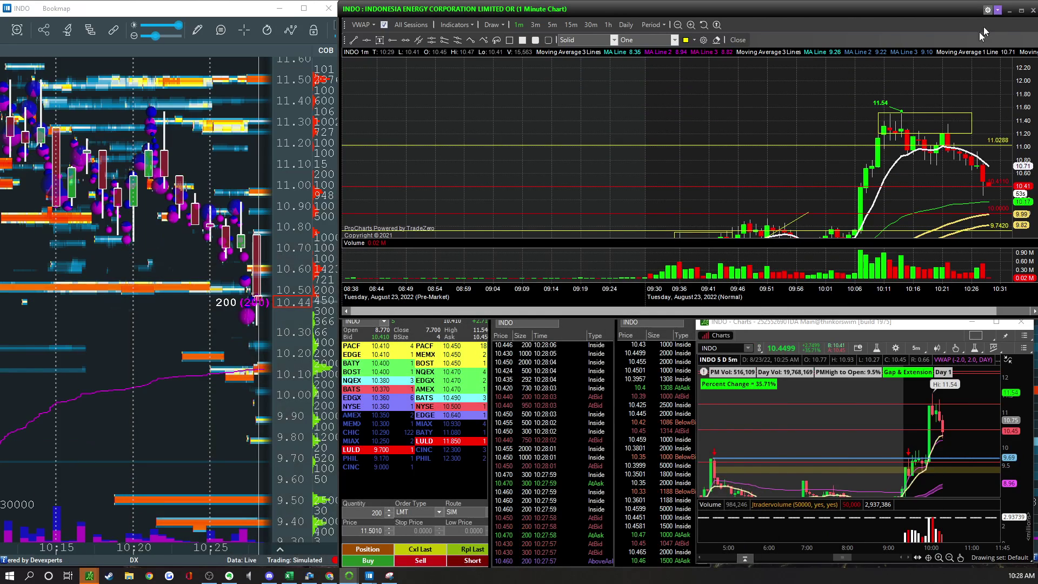
pyautogui.scroll(1, 781, 153)
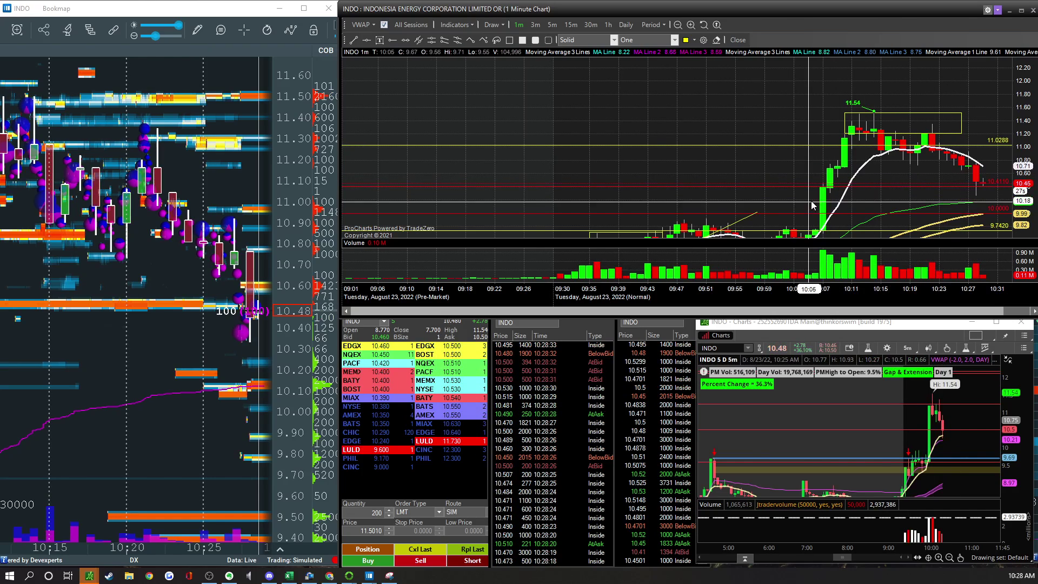
pyautogui.scroll(-1, 811, 199)
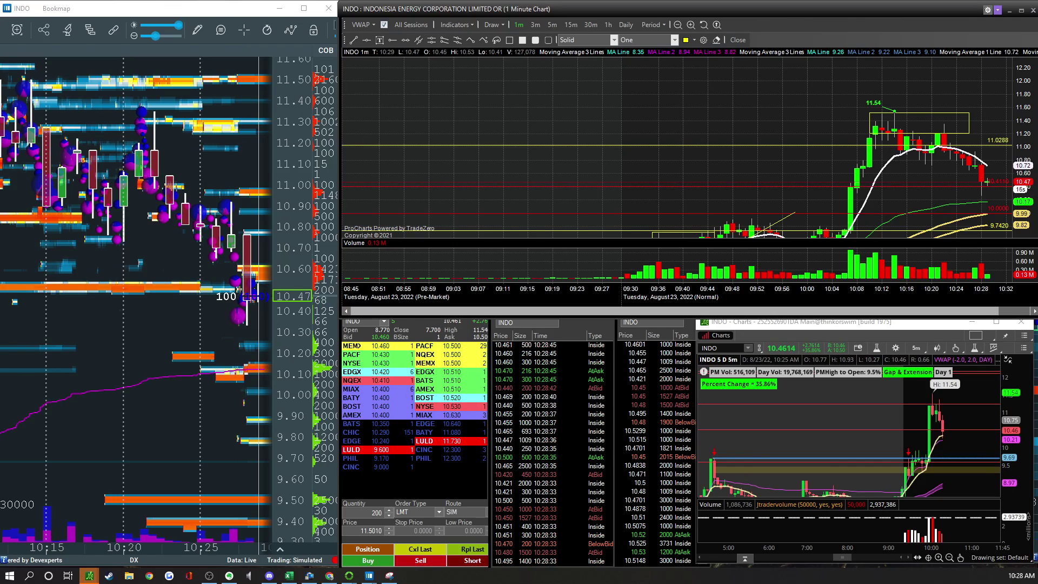
# Bring Discord back up and read the boiler room posts on EAR, NEPT and INDO from 10:28 to 10:31 AM.
pyautogui.click(270, 575)
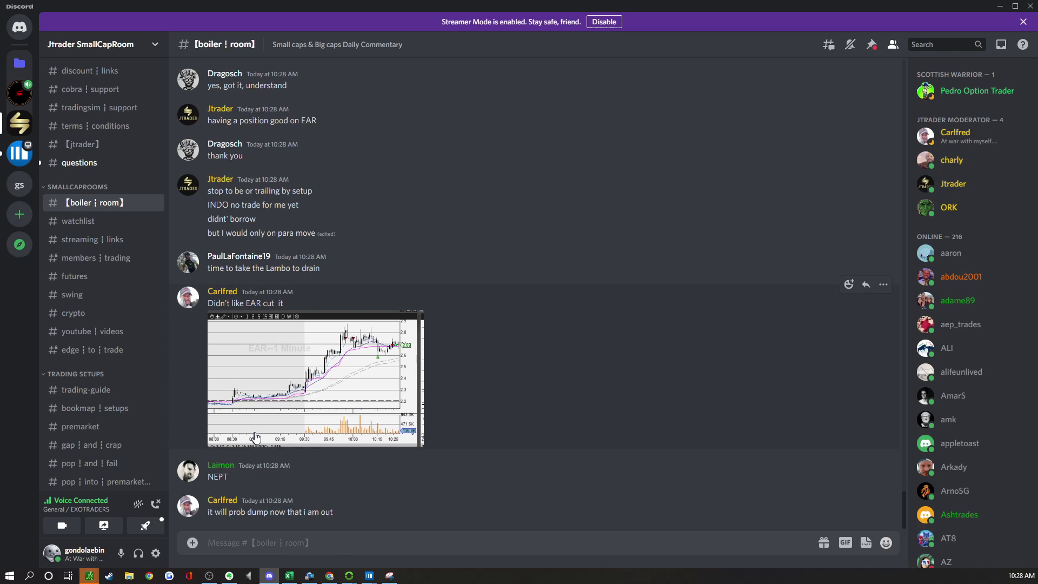
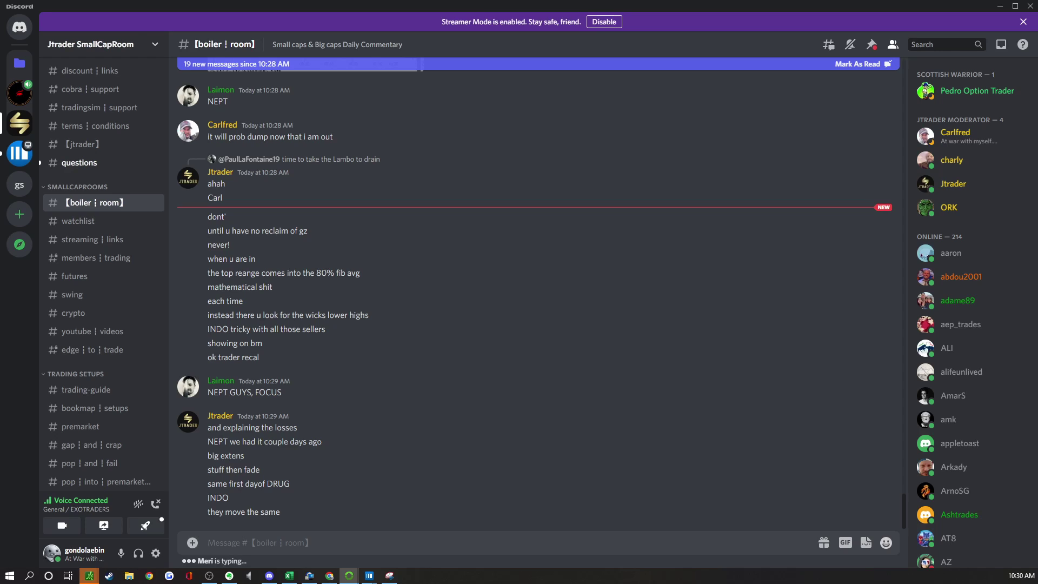
pyautogui.click(369, 576)
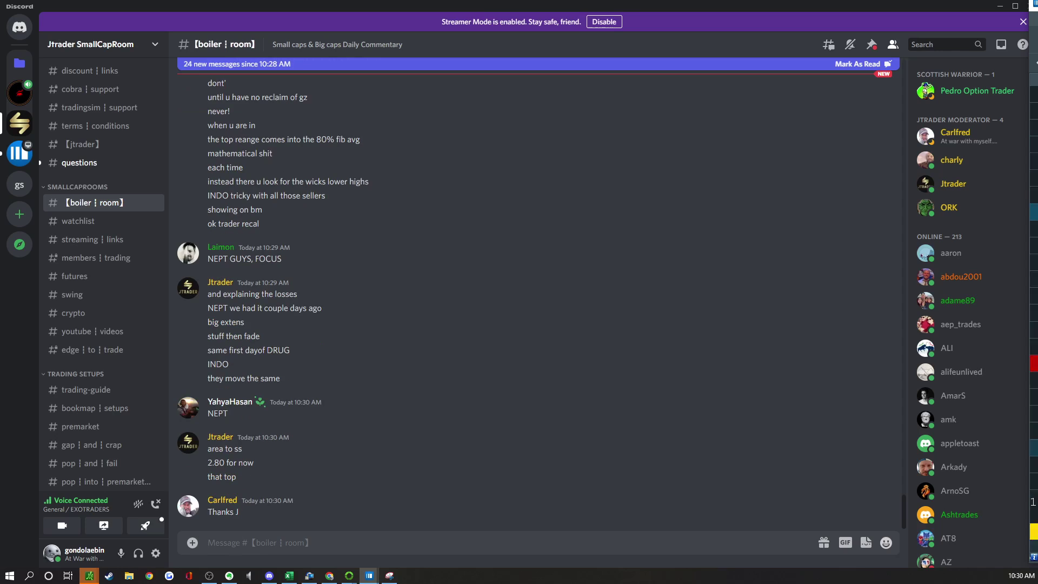
pyautogui.moveTo(550, 302); pyautogui.dragTo(445, 238)
pyautogui.click(492, 504)
pyautogui.click(453, 226)
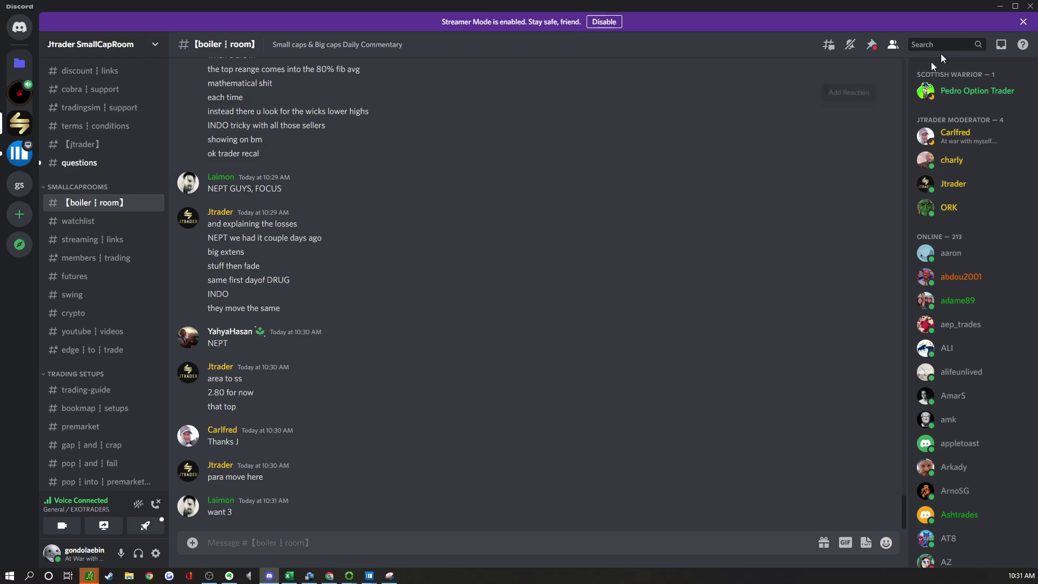
# Put Discord away and monitor INDO's price action on the one-minute and five-minute charts.
pyautogui.click(1000, 6)
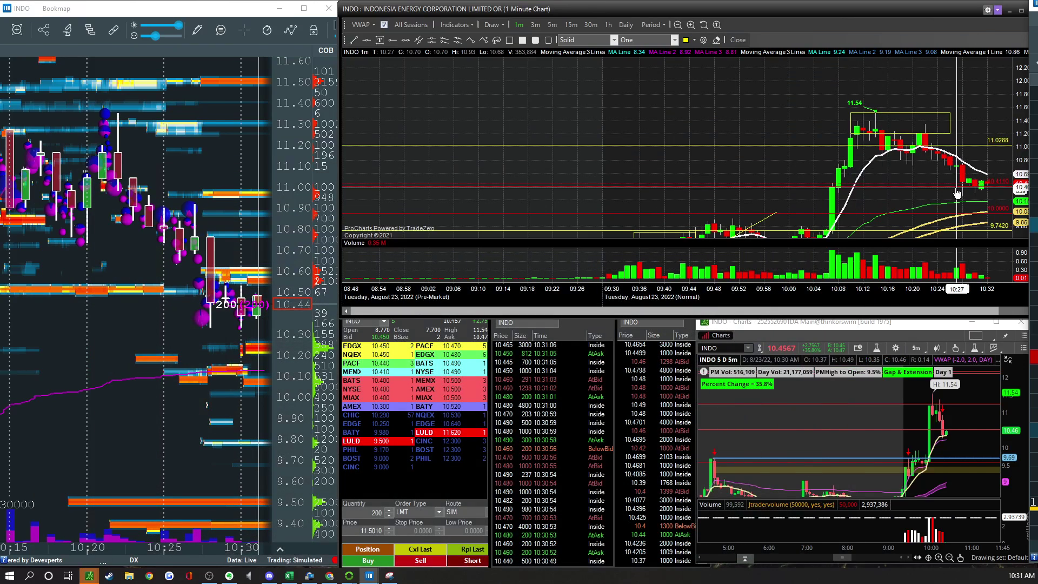
pyautogui.scroll(-2, 955, 187)
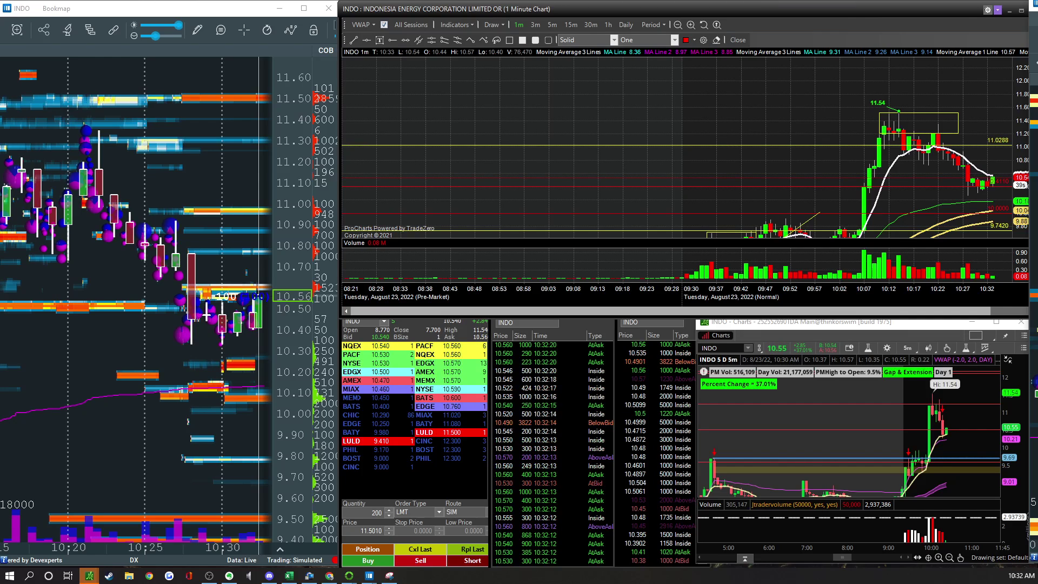
pyautogui.scroll(2, 882, 427)
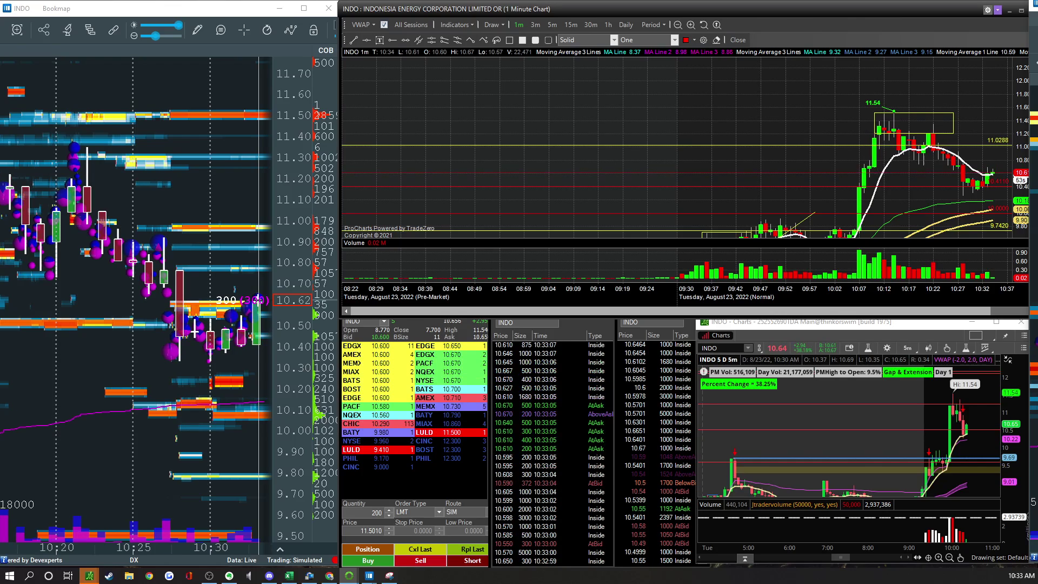
# Switch to Discord and read the boiler room posts from 10:31 to 10:32 AM, highlighting the message about APE.
pyautogui.hotkey('alt', 'Tab')
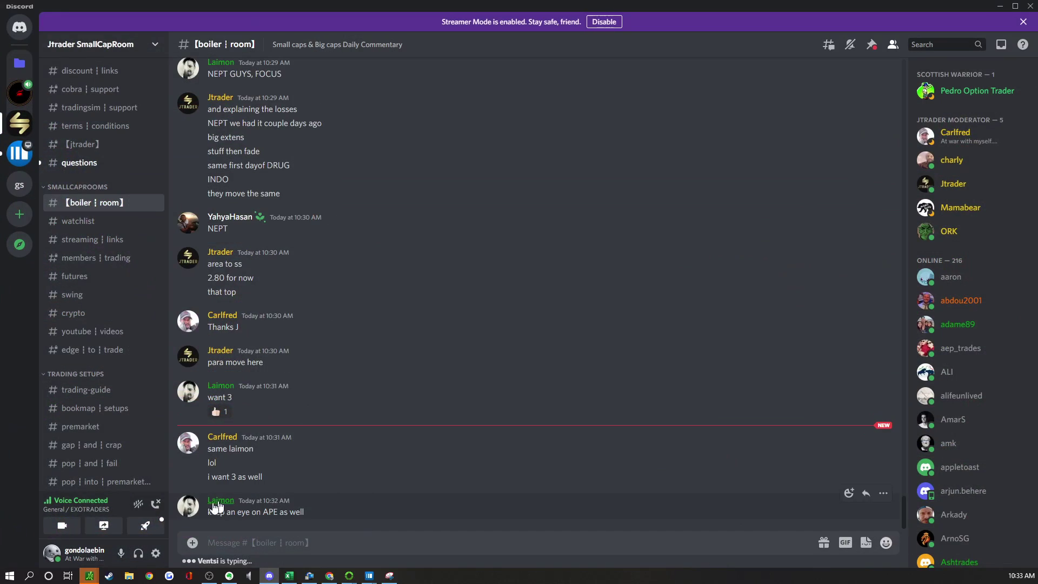
pyautogui.moveTo(535, 427); pyautogui.dragTo(477, 521)
pyautogui.click(469, 517)
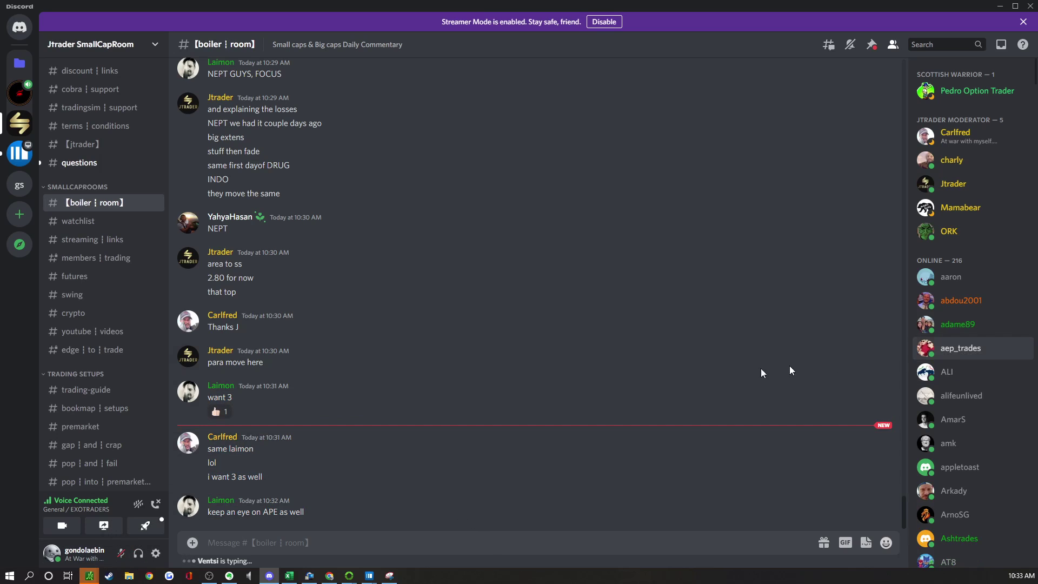
pyautogui.moveTo(504, 387); pyautogui.dragTo(479, 516)
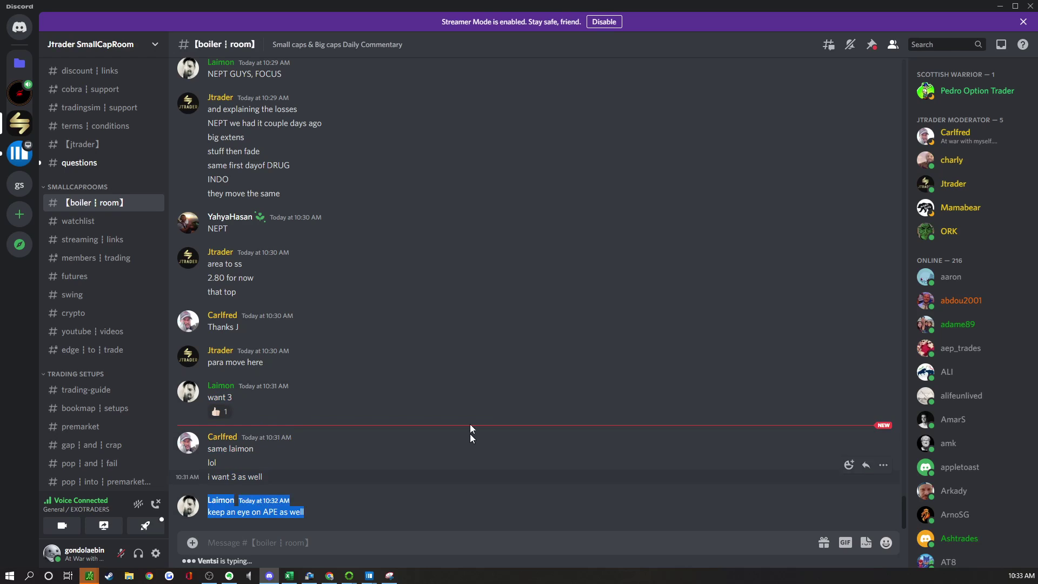
pyautogui.click(485, 412)
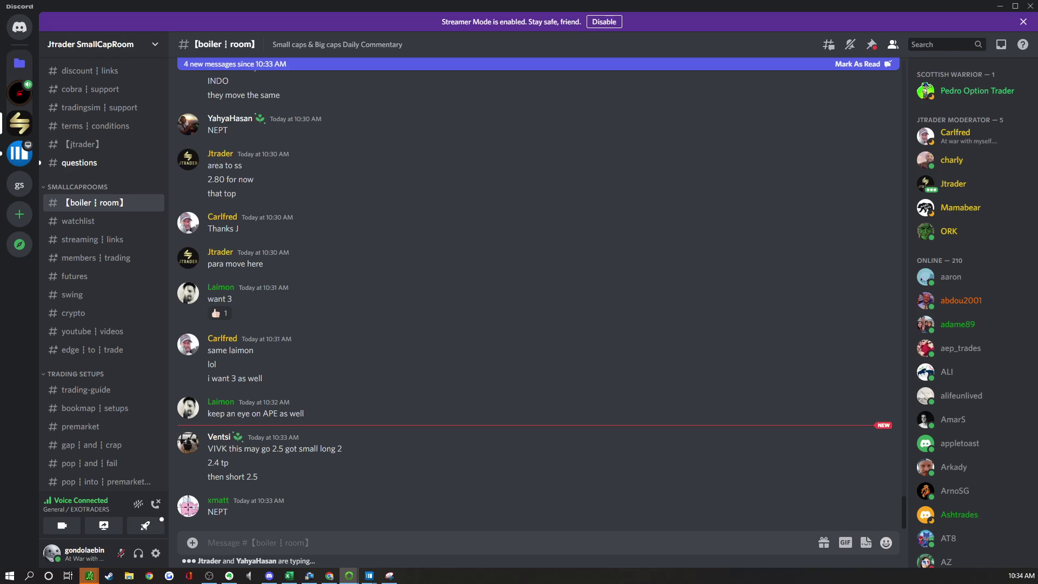
# Follow the boiler room posts from 10:33 to 10:40 AM on VIVK, NEPT and TSLA while checking the other windows.
pyautogui.hotkey('alt', 'Tab')
pyautogui.hotkey('alt', 'Tab')
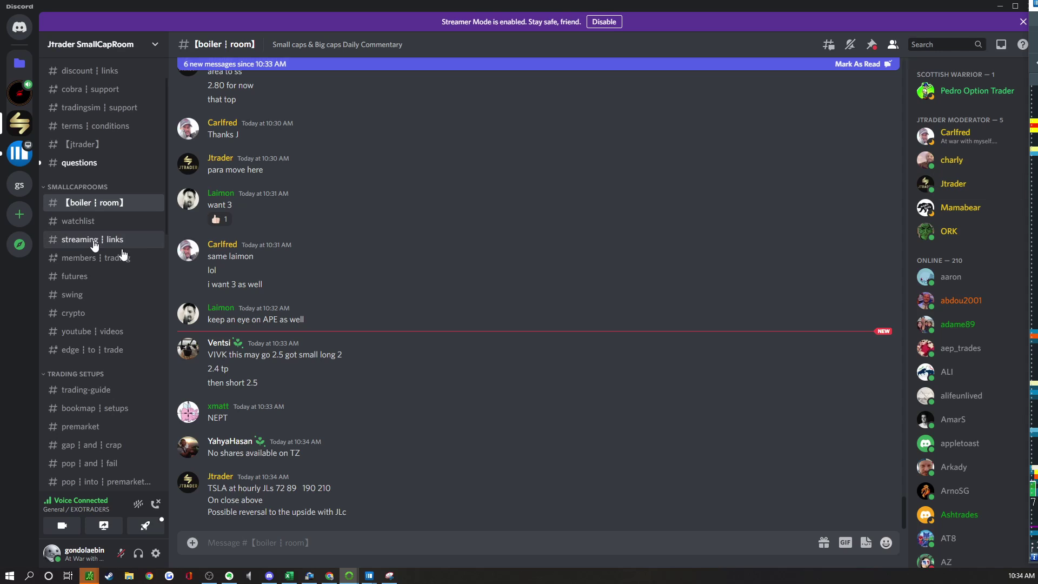
pyautogui.click(442, 274)
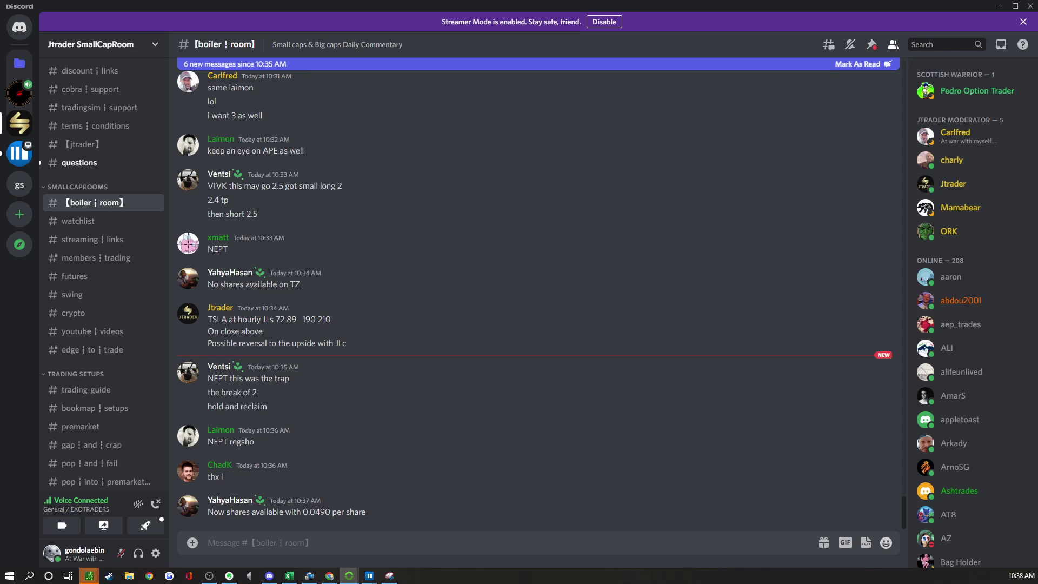
pyautogui.hotkey('alt', 'Tab')
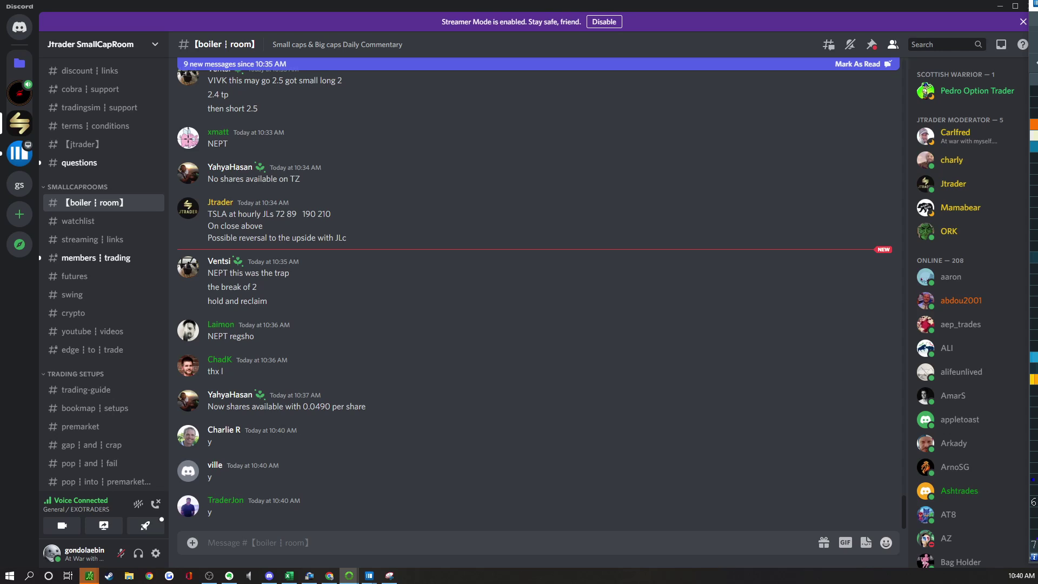
pyautogui.moveTo(617, 240); pyautogui.dragTo(674, 496)
pyautogui.click(633, 506)
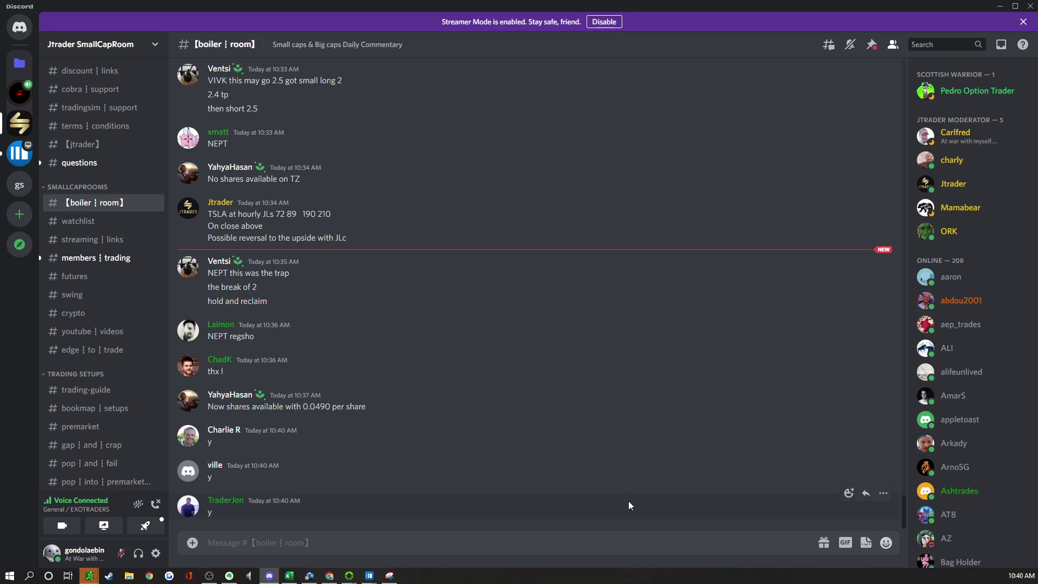
# Switch to Chrome in full-window view, open the first unread direct message in its Discord tab and reply "e".
pyautogui.click(329, 575)
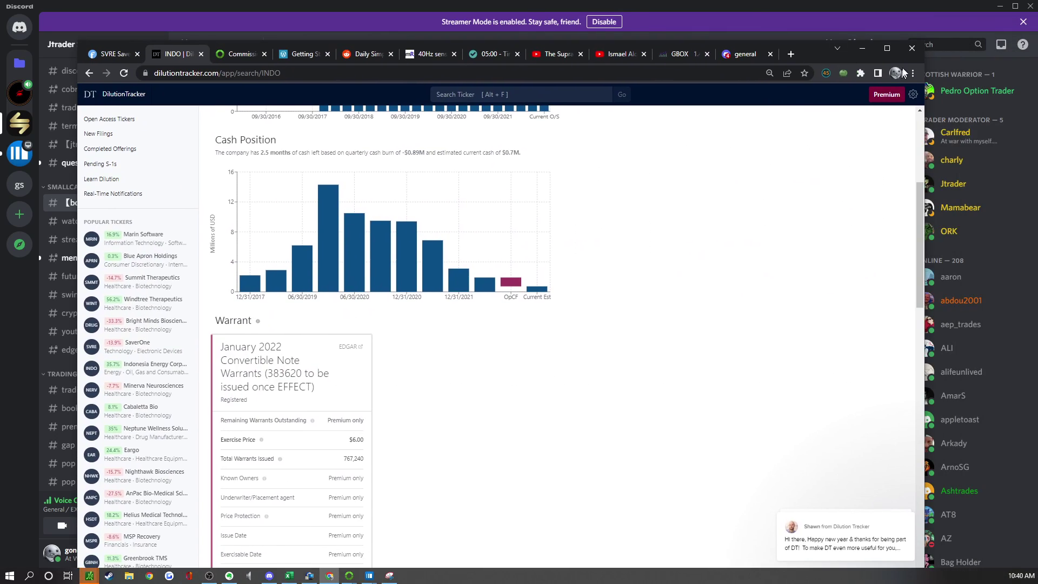
pyautogui.click(886, 48)
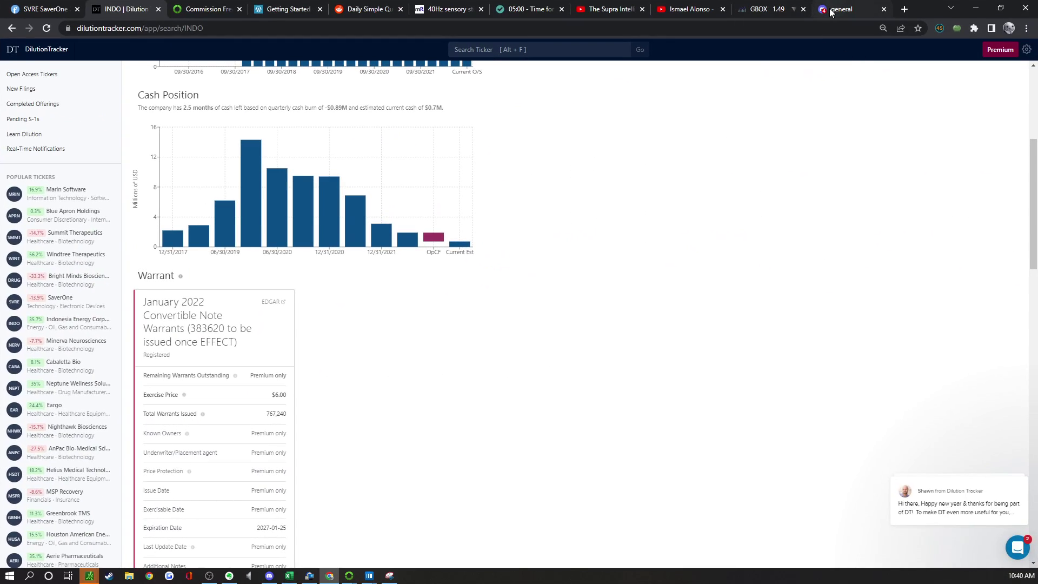
pyautogui.click(832, 9)
pyautogui.scroll(5, 31, 173)
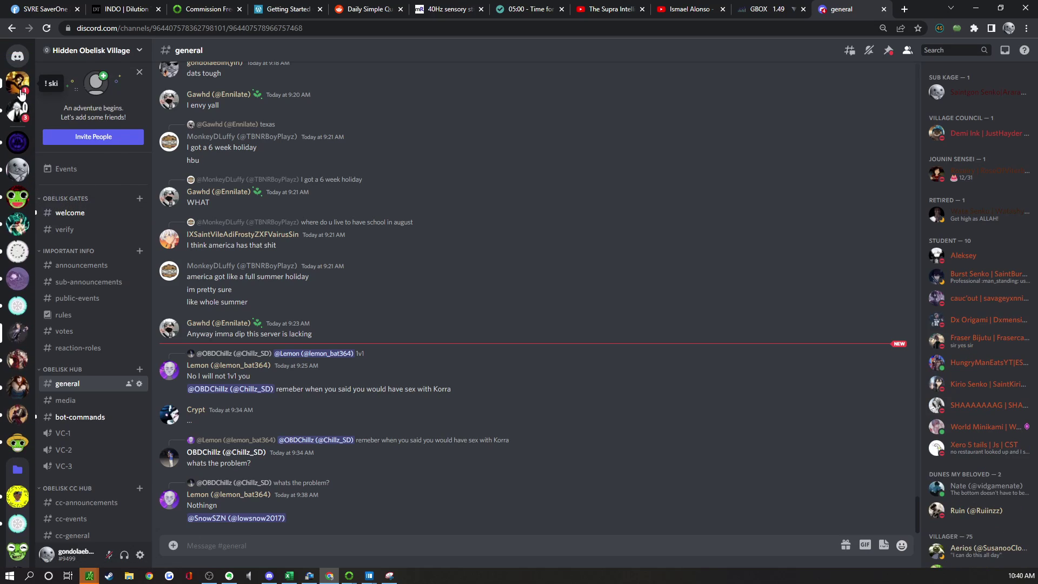
pyautogui.click(21, 91)
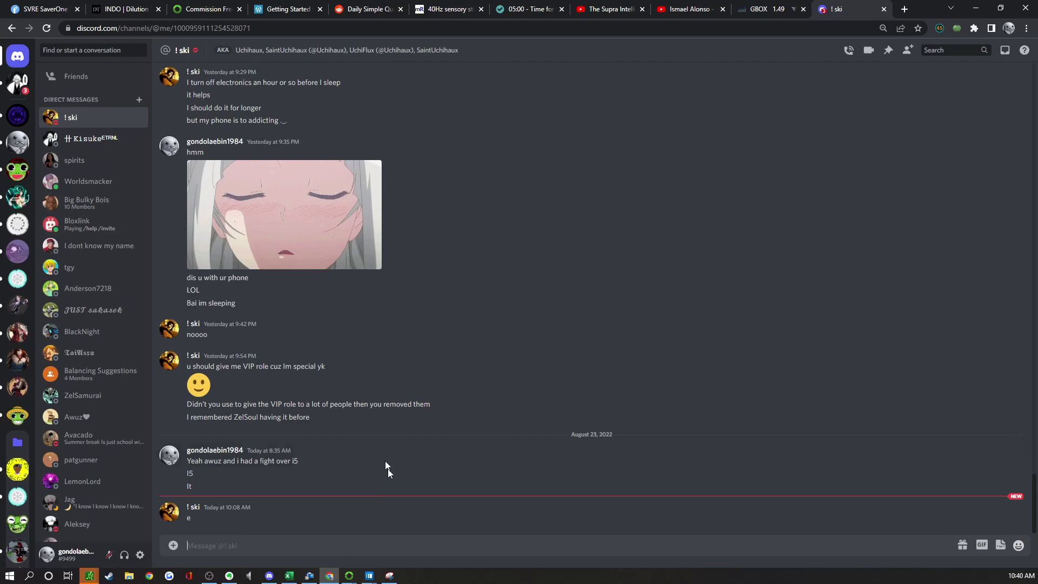
pyautogui.write('e')
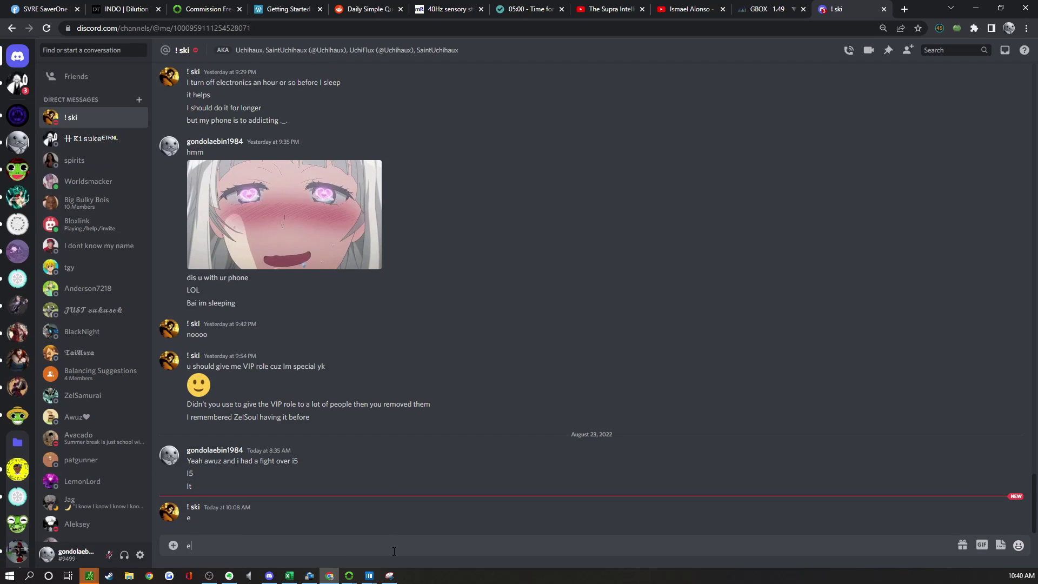
pyautogui.press('Return')
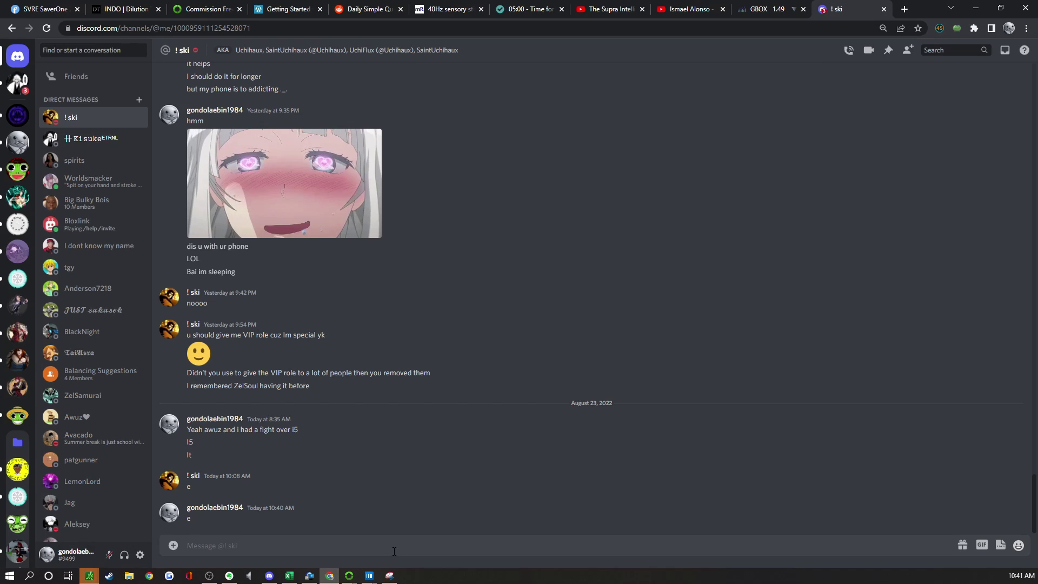
# Open the other unread direct message from 9:31 AM and close that conversation.
pyautogui.click(76, 145)
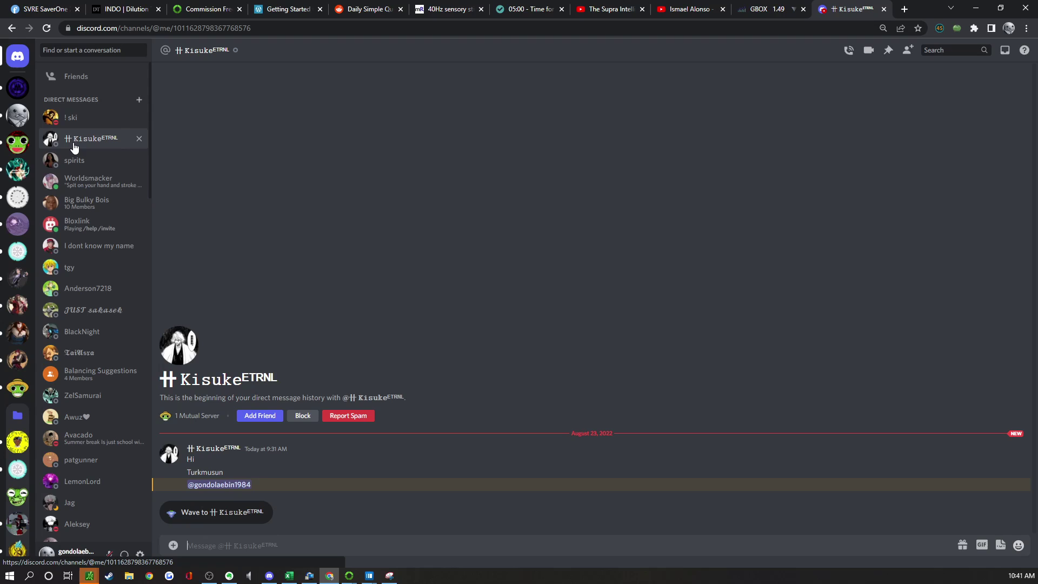
pyautogui.click(139, 138)
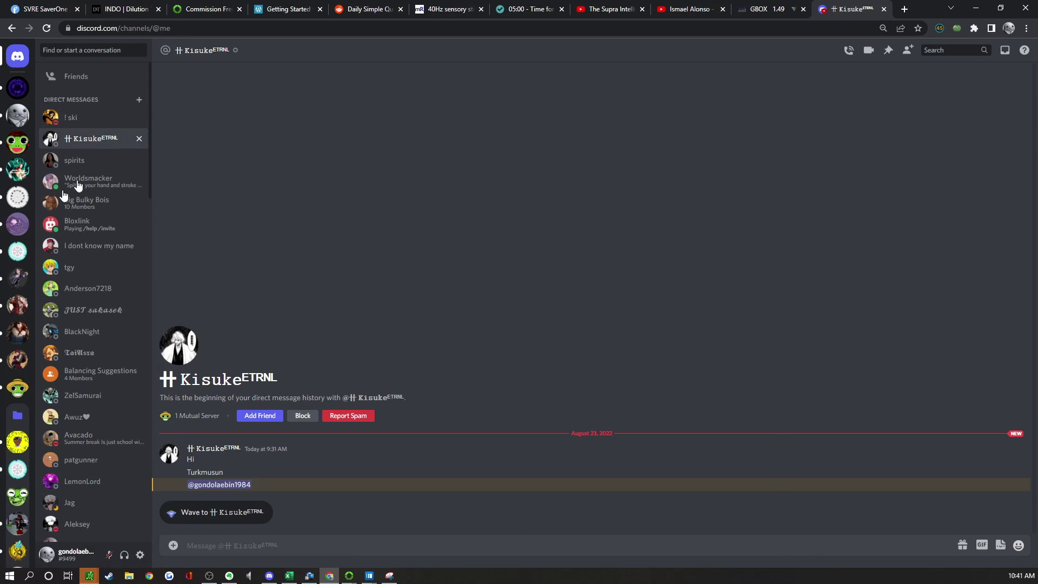
# Glance at the Hidden Obelisk Village general channel and open the team_chat channel of the RELL Games server.
pyautogui.click(9, 285)
pyautogui.scroll(-2, 17, 281)
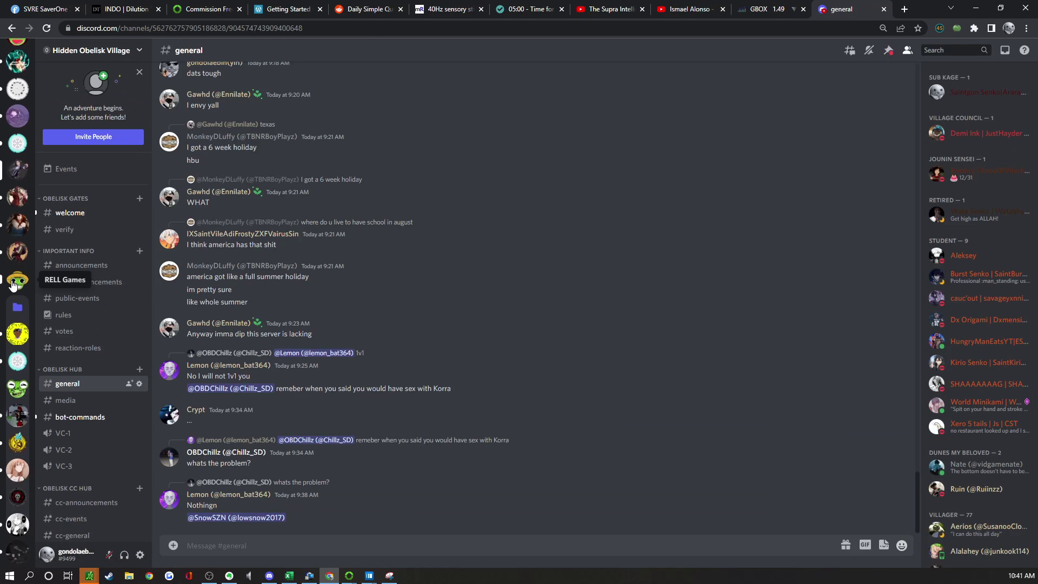
pyautogui.click(17, 280)
pyautogui.scroll(-3, 60, 298)
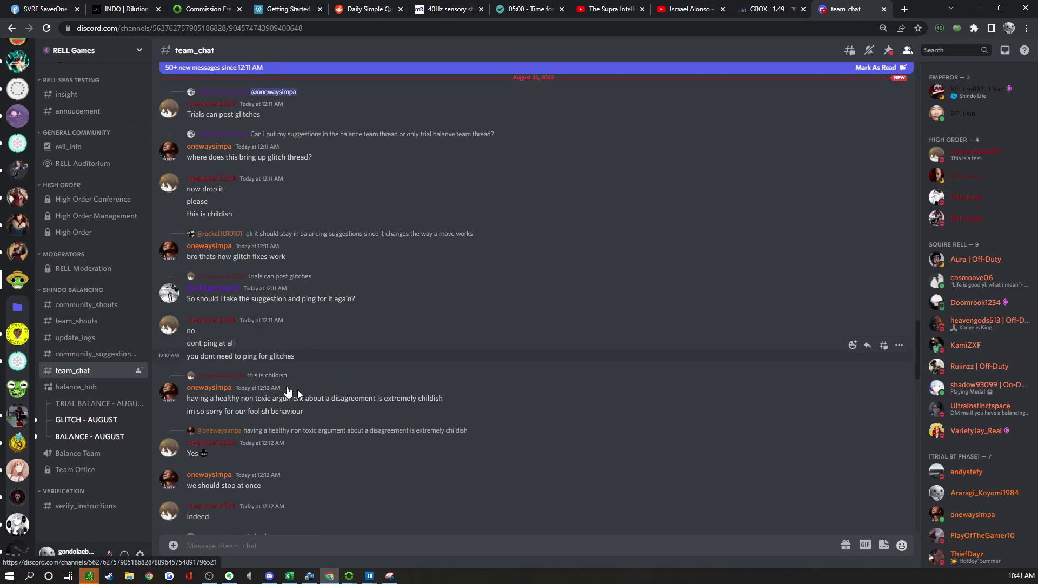
# Read the team_chat messages from 12:09 to 12:12 AM about balancing suggestions and glitches, and look over the member list.
pyautogui.scroll(-2, 298, 391)
pyautogui.scroll(3, 294, 381)
pyautogui.scroll(1, 294, 374)
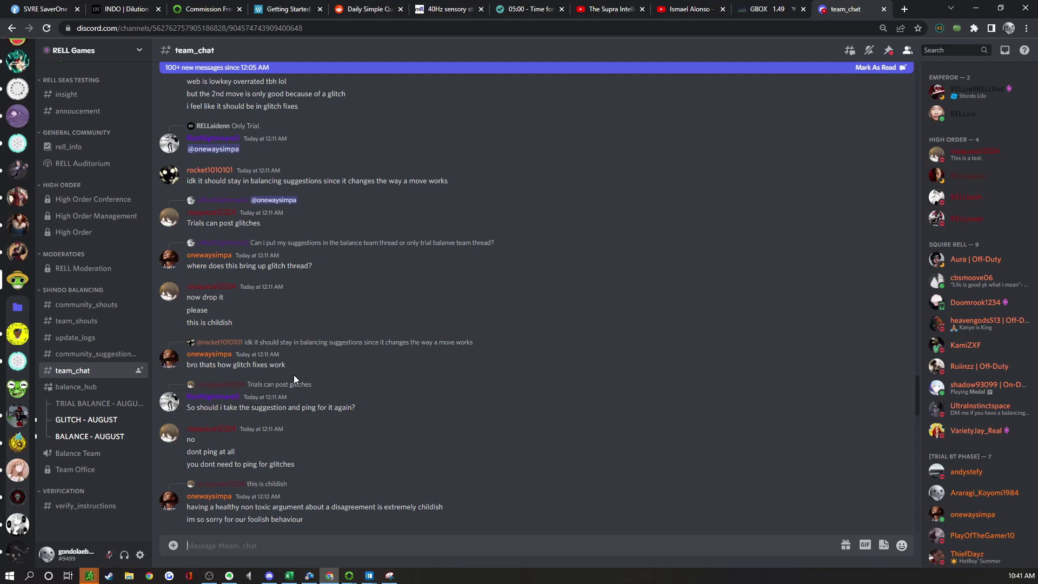
pyautogui.scroll(3, 294, 375)
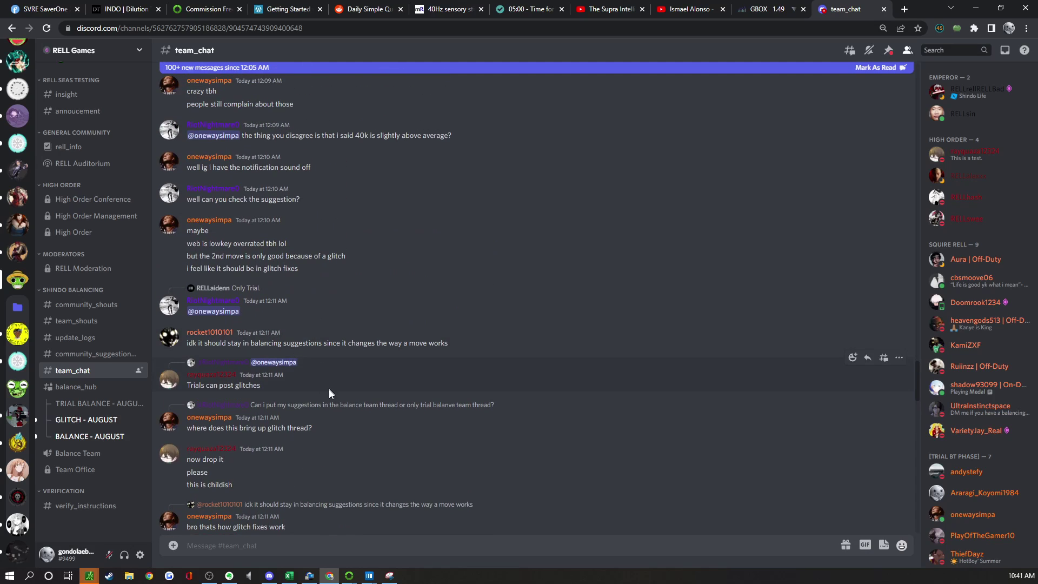
pyautogui.moveTo(325, 333); pyautogui.dragTo(346, 433)
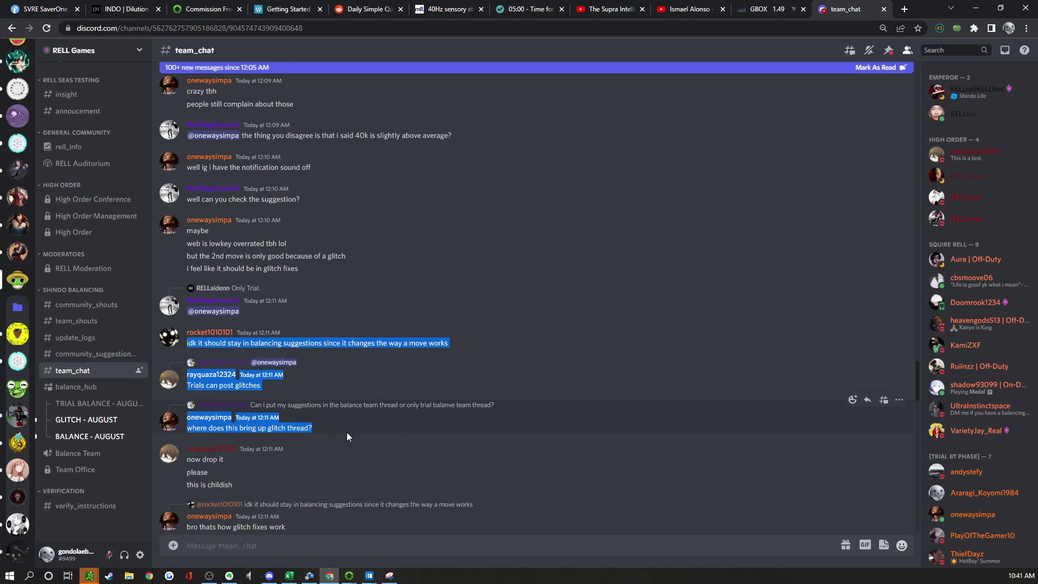
pyautogui.click(346, 432)
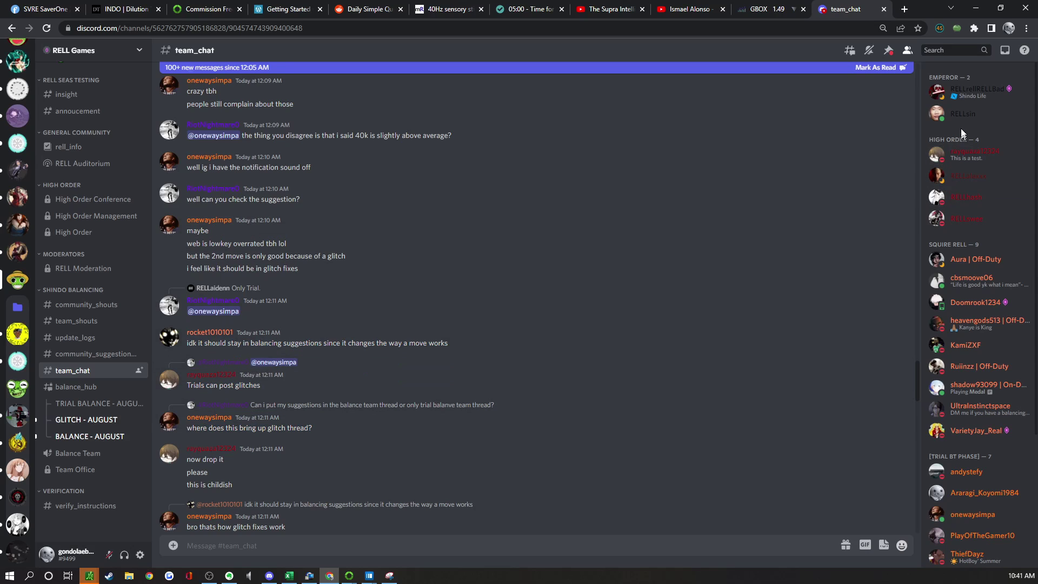
pyautogui.scroll(-2, 961, 273)
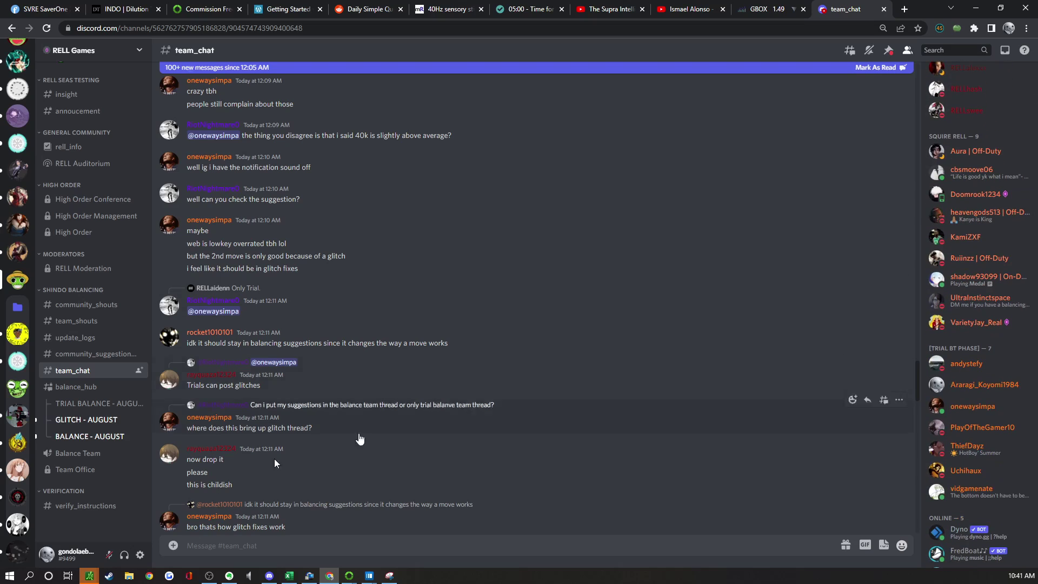
pyautogui.click(48, 554)
pyautogui.moveTo(102, 531)
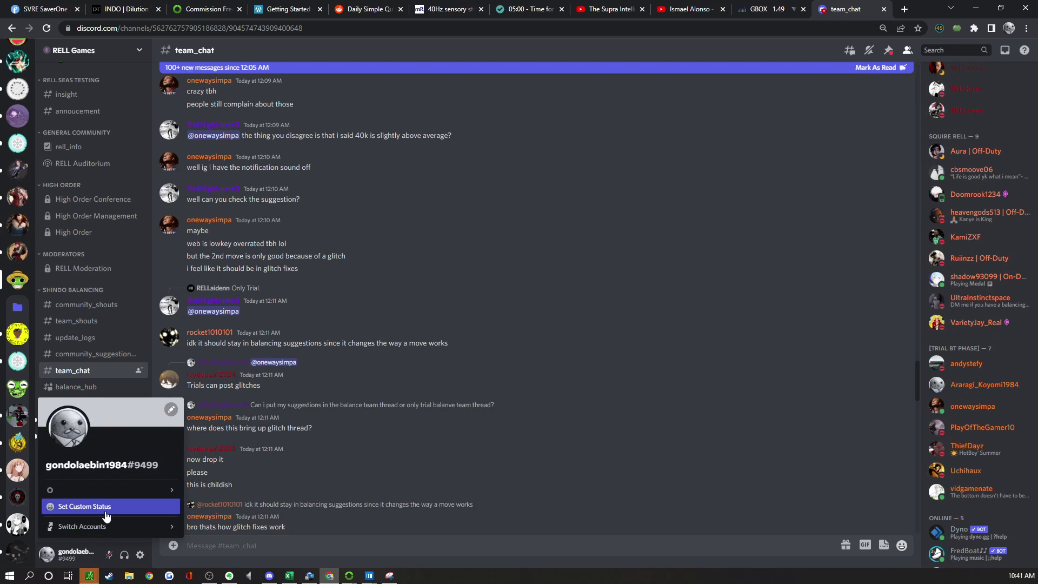
pyautogui.click(104, 508)
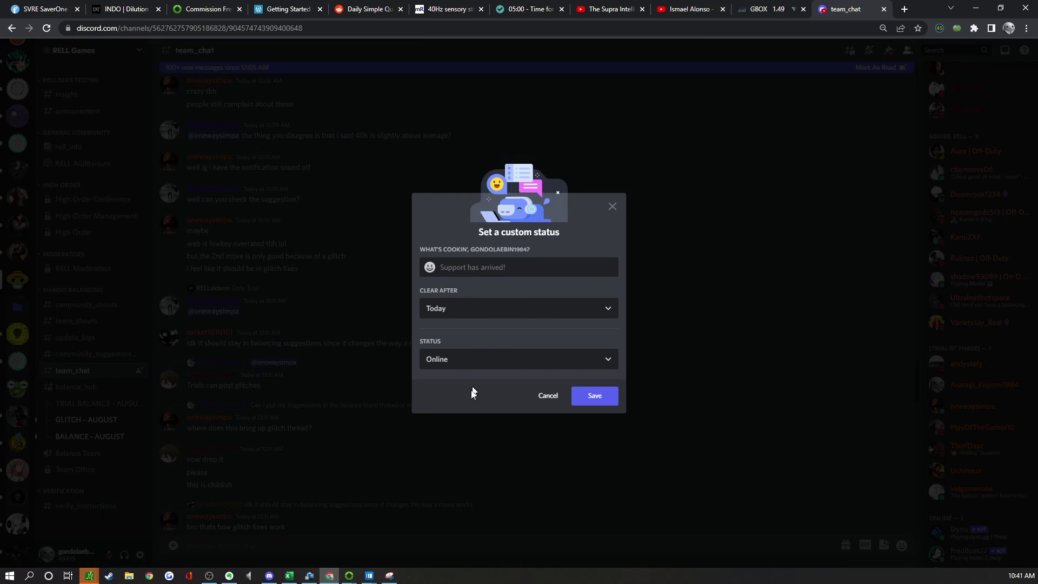
pyautogui.click(463, 453)
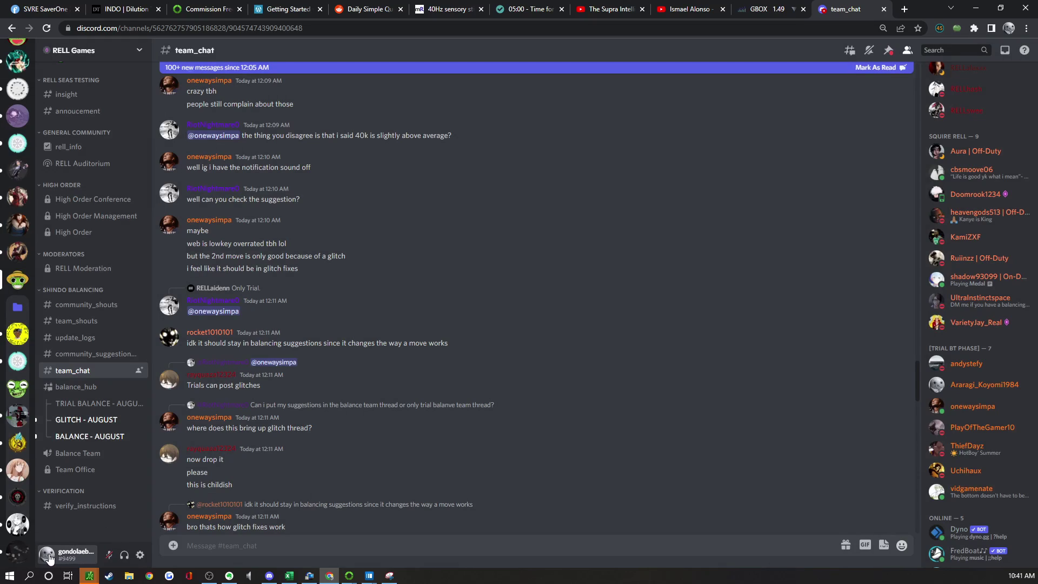
pyautogui.click(67, 554)
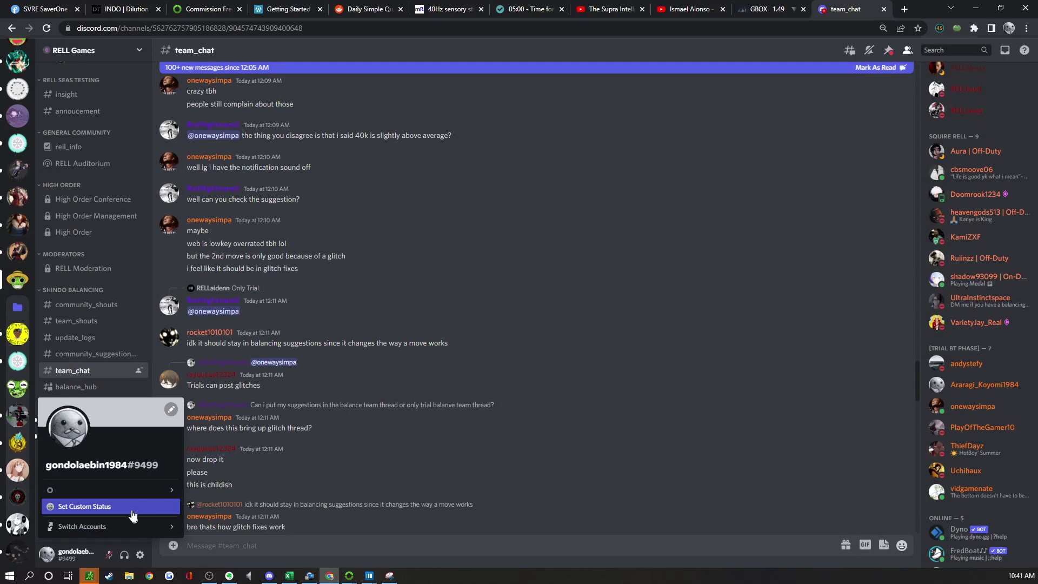
pyautogui.moveTo(131, 497)
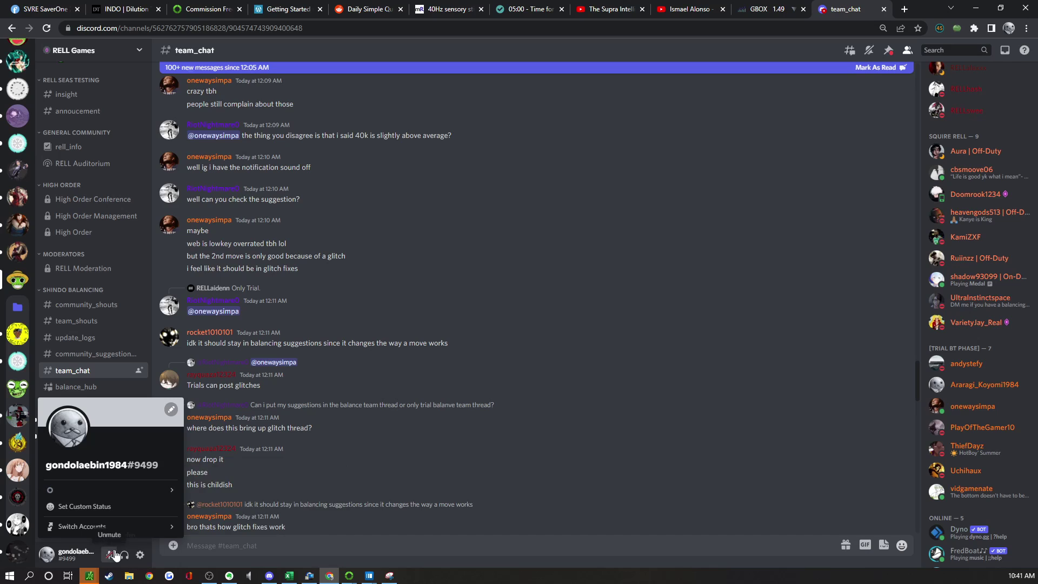
# Open the Discord user settings on the account page and look through the available settings categories.
pyautogui.click(140, 554)
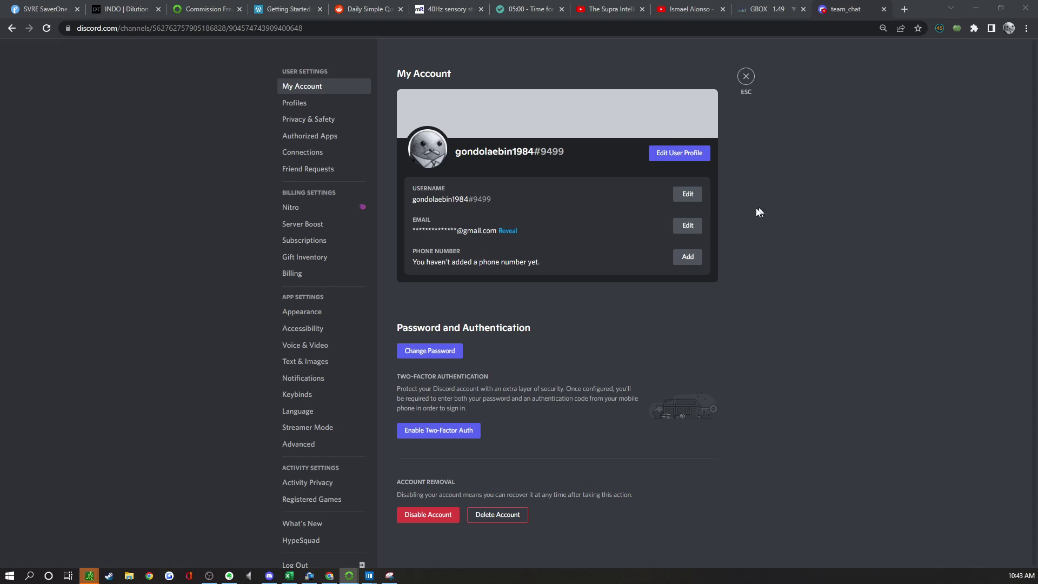
pyautogui.scroll(-2, 319, 383)
pyautogui.scroll(2, 326, 389)
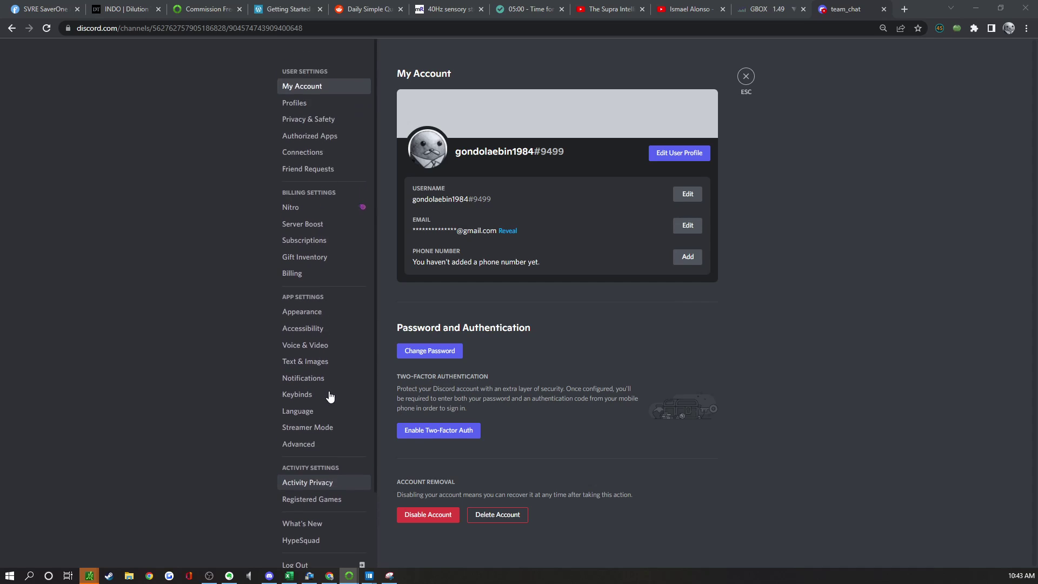
pyautogui.scroll(-2, 332, 408)
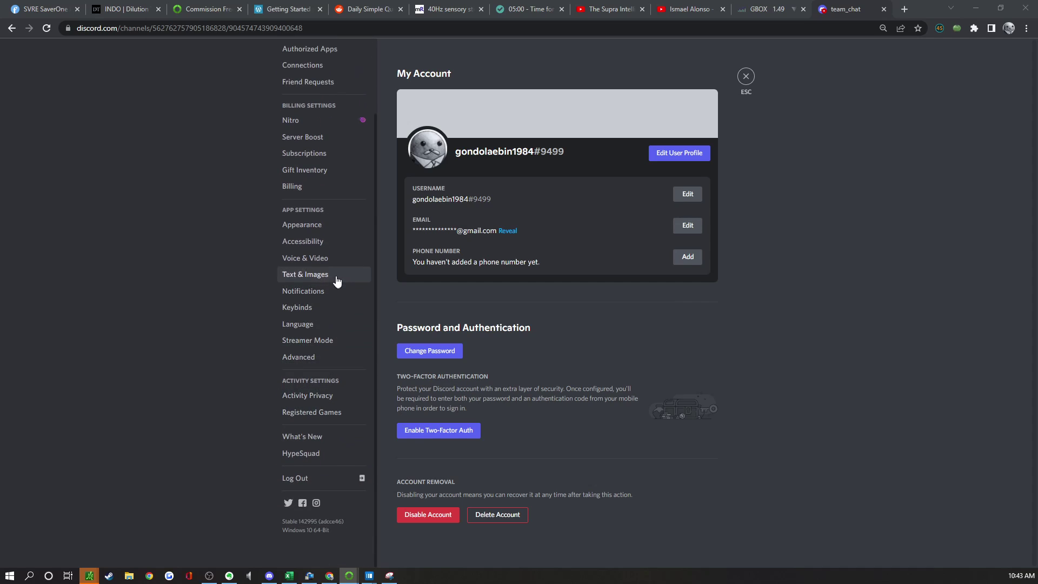
# Review the Accessibility settings, from saturation and role colors to reduced motion, stickers, chat input and text-to-speech.
pyautogui.click(329, 241)
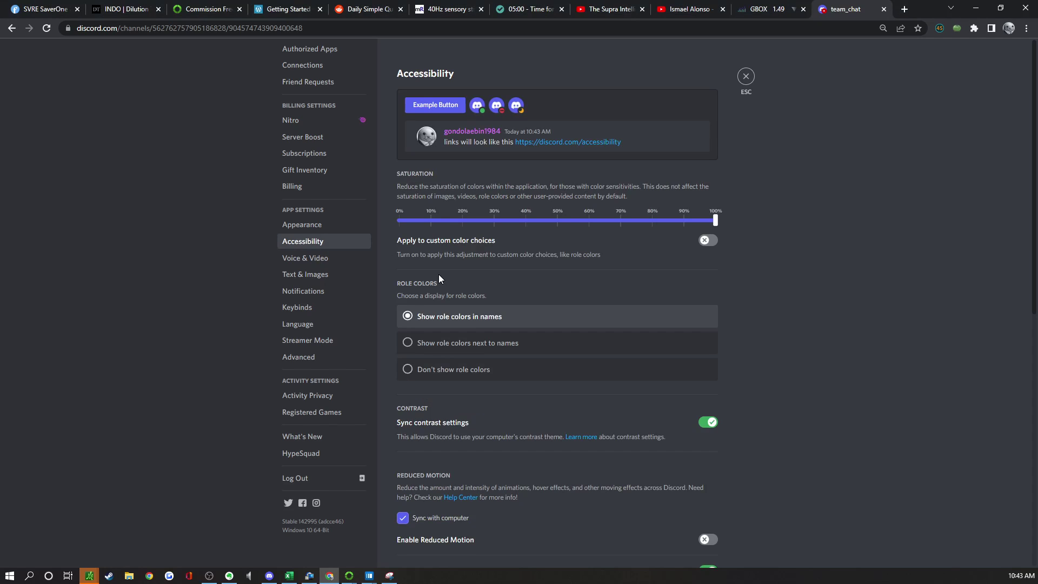
pyautogui.scroll(-5, 439, 274)
pyautogui.scroll(-4, 455, 323)
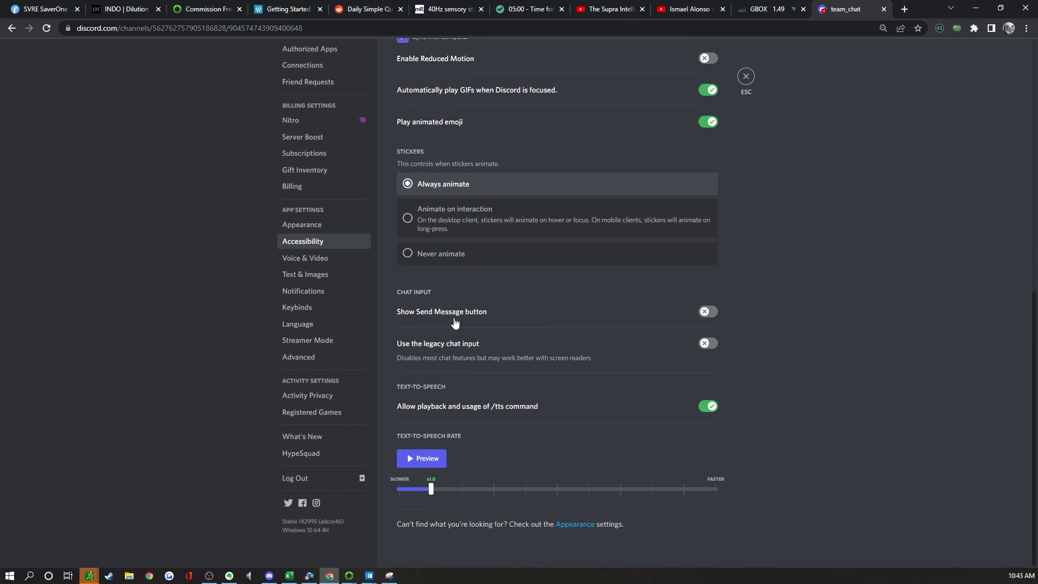
pyautogui.scroll(2, 335, 327)
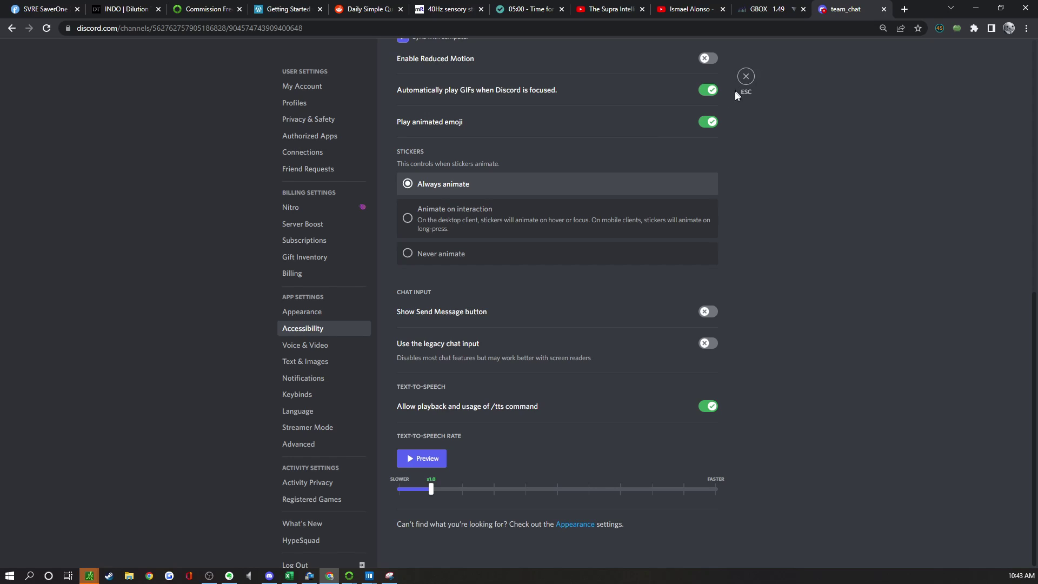
pyautogui.scroll(3, 643, 131)
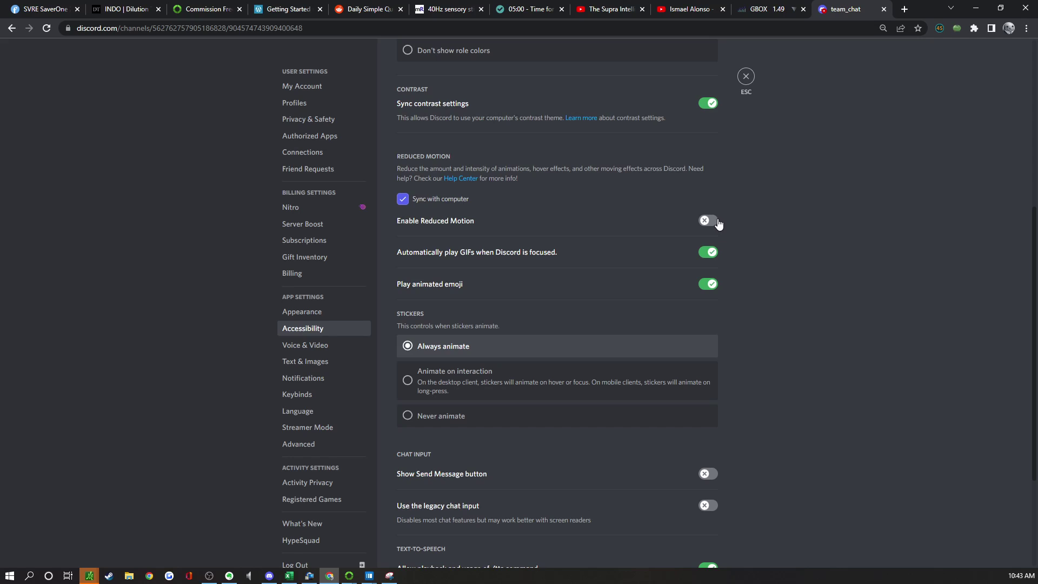
pyautogui.scroll(5, 716, 225)
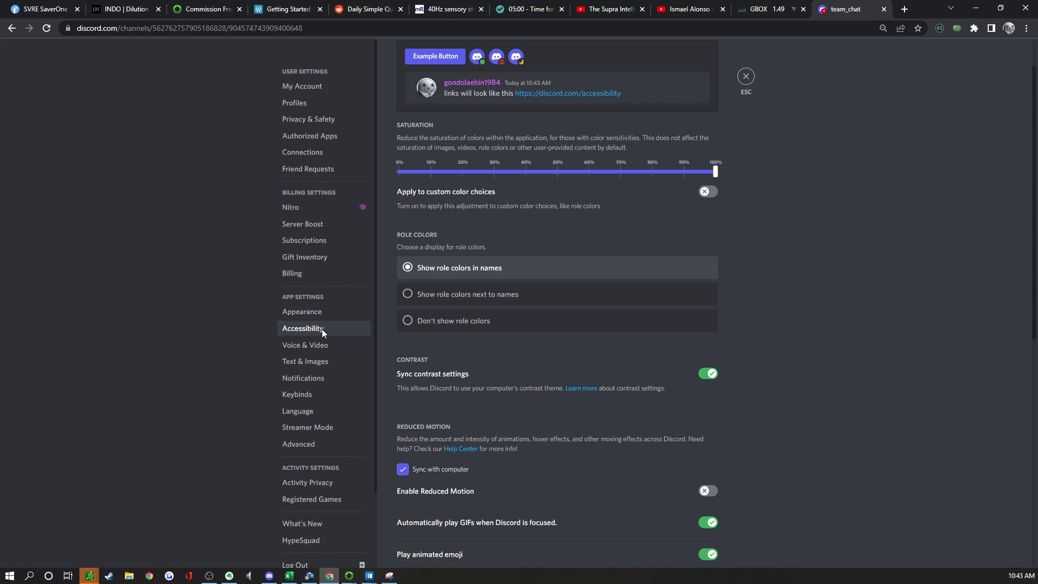
# Check the Activity Privacy options and the Appearance settings for theme, message display and font scaling.
pyautogui.scroll(-3, 324, 324)
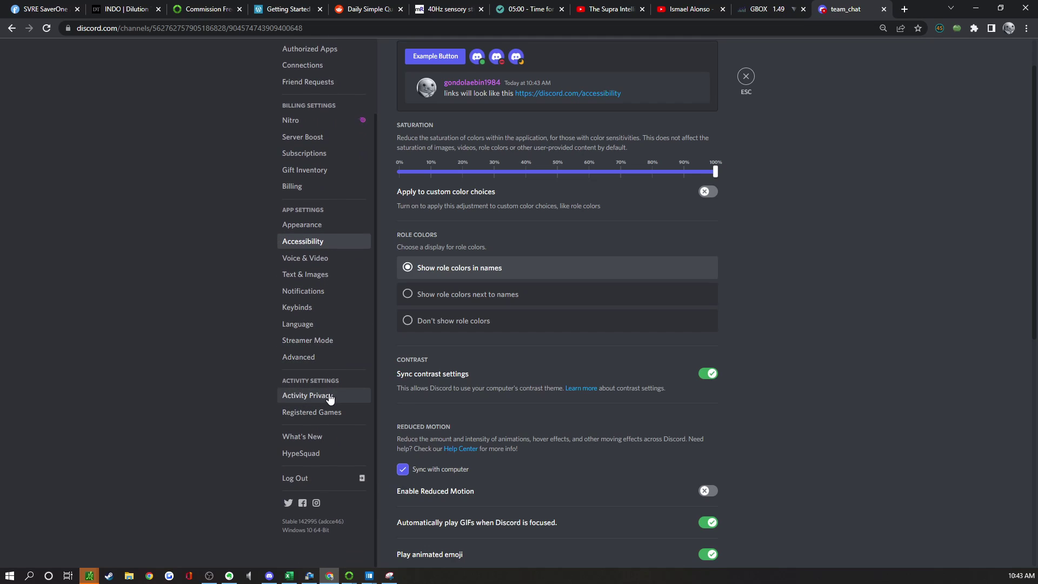
pyautogui.click(331, 395)
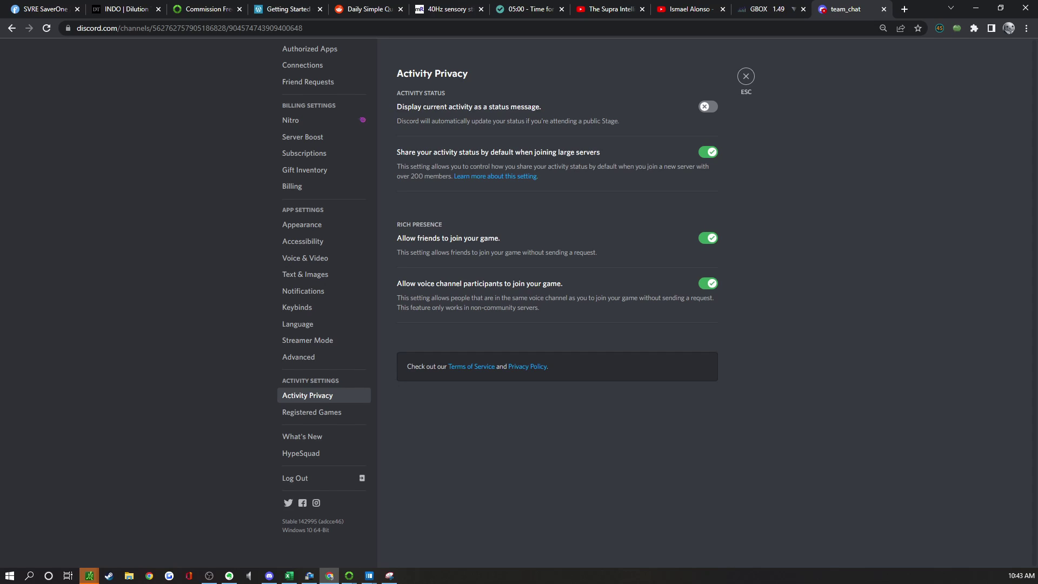
pyautogui.scroll(2, 318, 323)
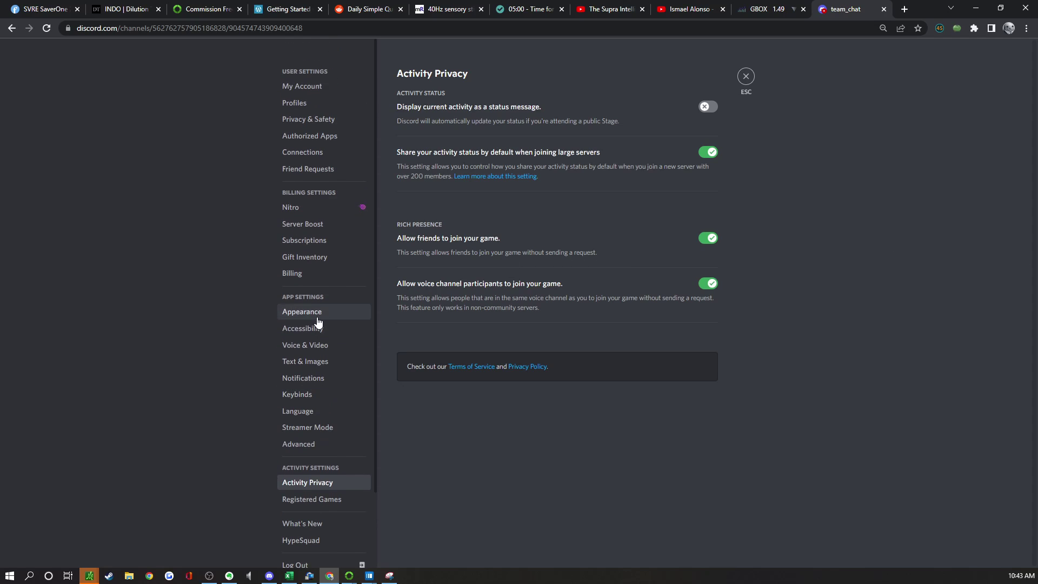
pyautogui.click(317, 317)
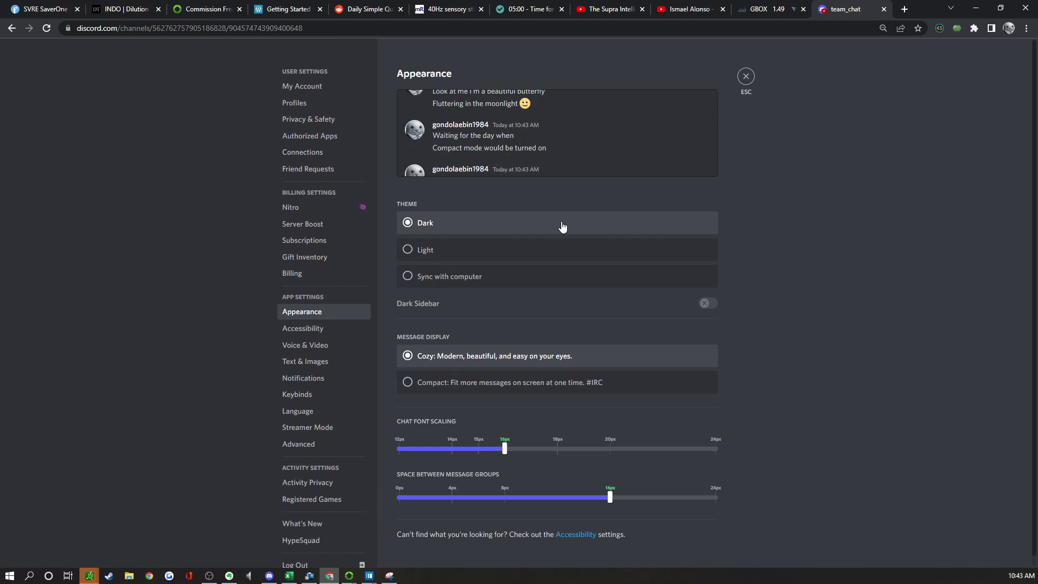
pyautogui.scroll(-1, 529, 254)
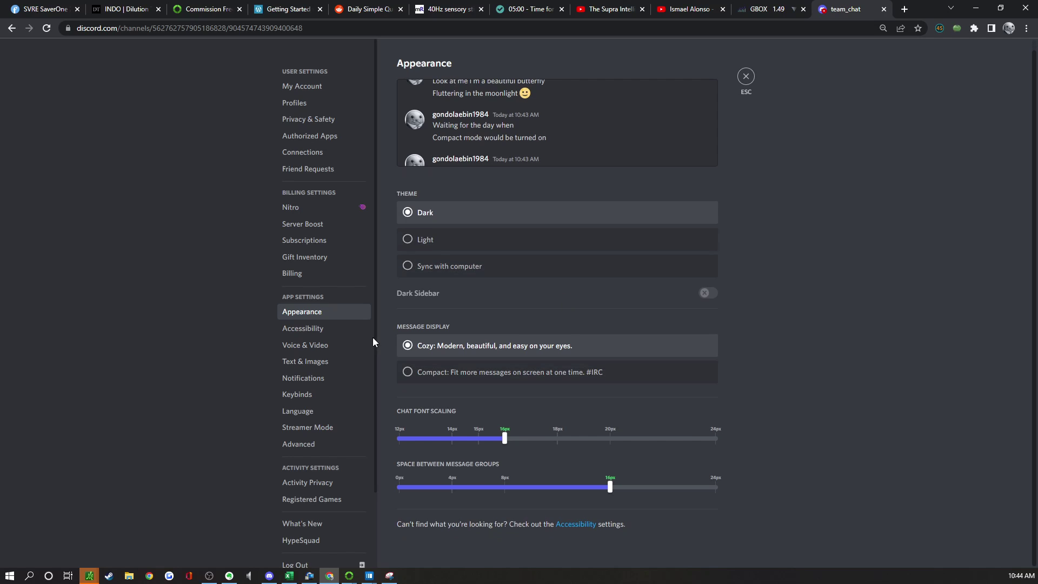
# Look through the Accessibility, Voice & Video, Friend Requests and My Account settings for an option limiting unwanted messages.
pyautogui.click(313, 328)
pyautogui.scroll(-3, 481, 330)
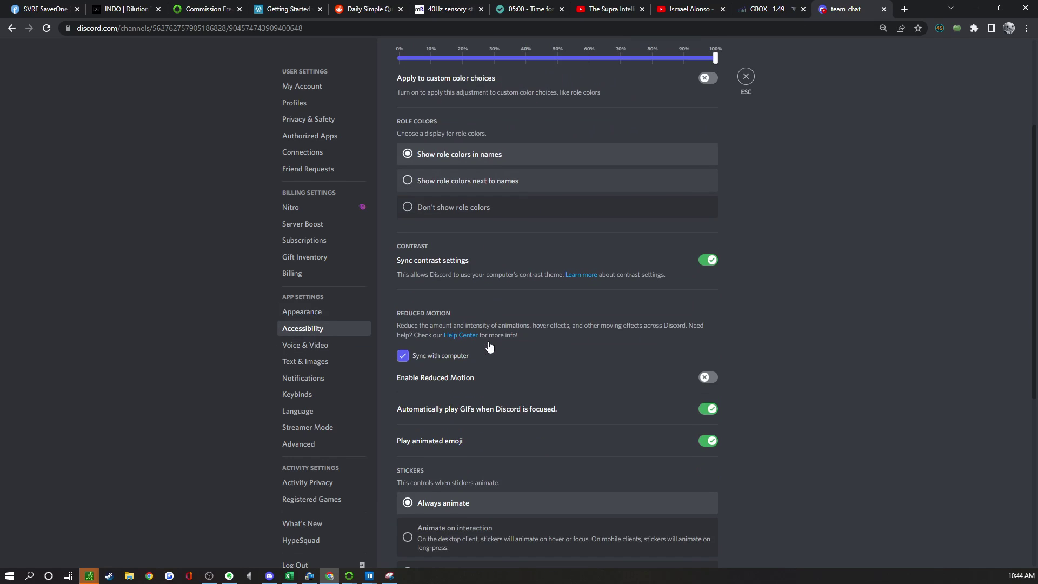
pyautogui.scroll(-6, 481, 357)
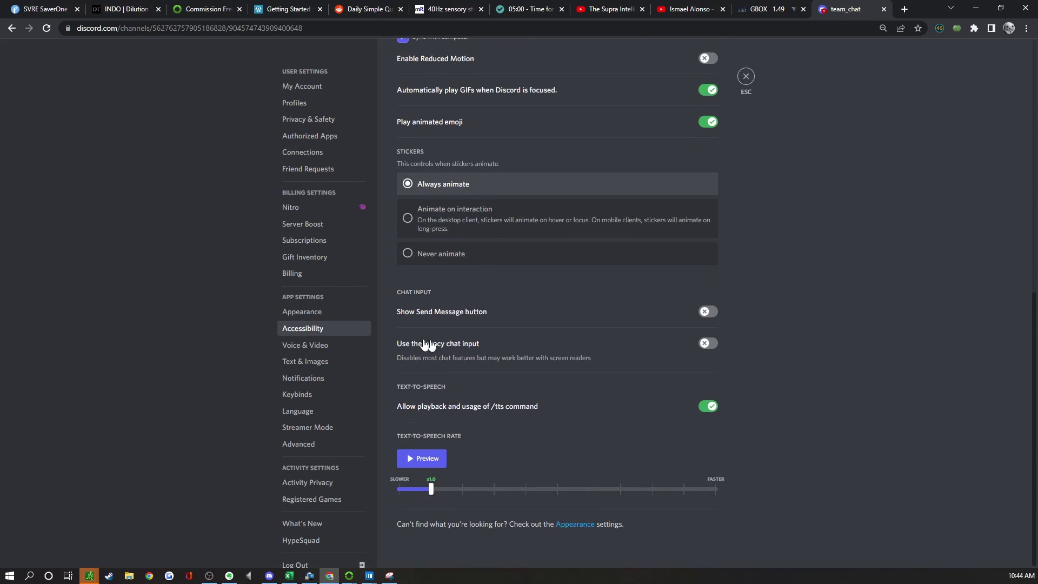
pyautogui.click(307, 347)
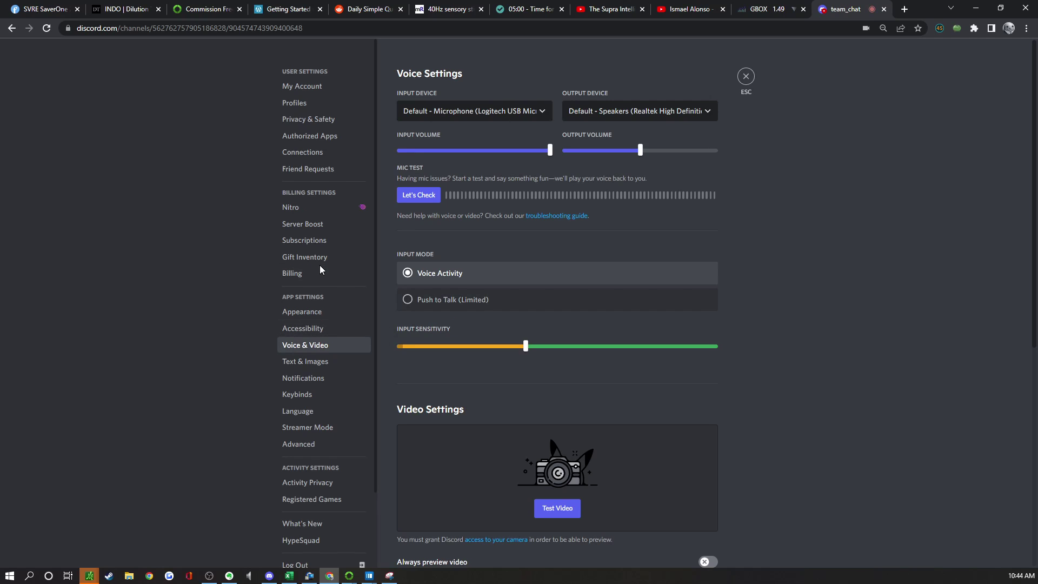
pyautogui.click(307, 169)
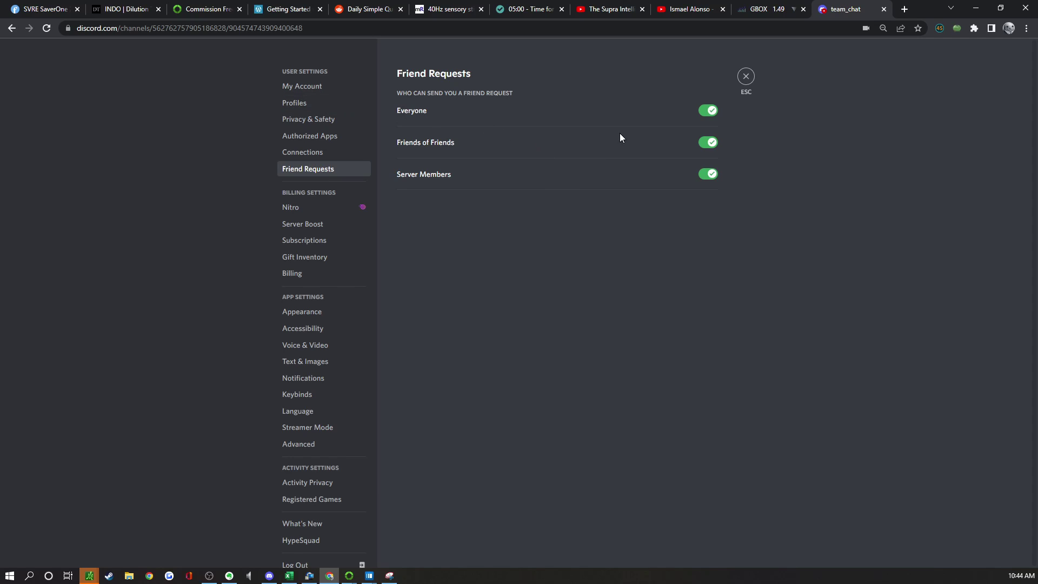
pyautogui.click(309, 92)
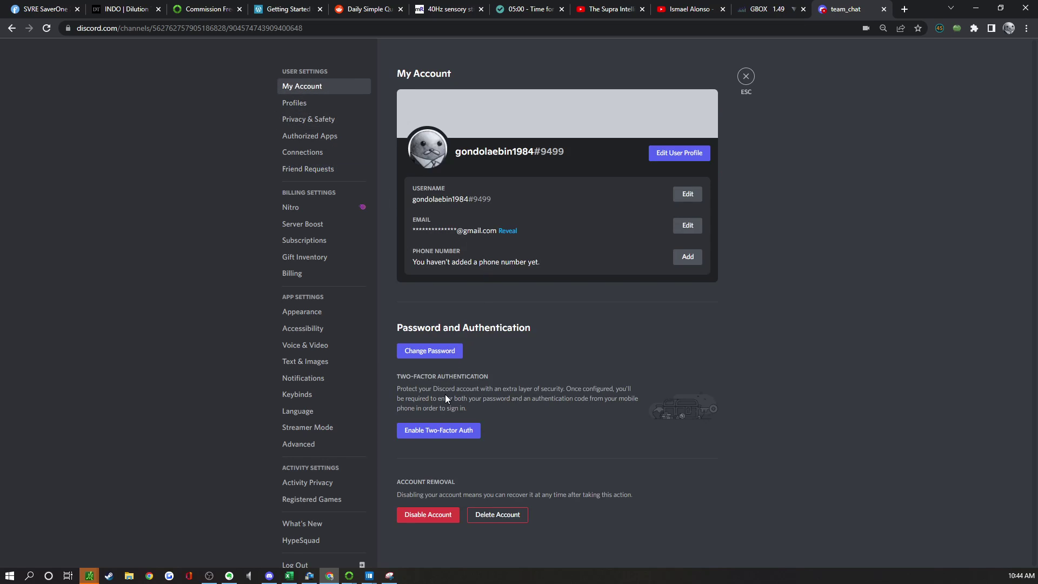
# Turn off direct messages from server members in Privacy & Safety without applying it to existing servers, and review the data usage options.
pyautogui.click(322, 106)
pyautogui.click(323, 119)
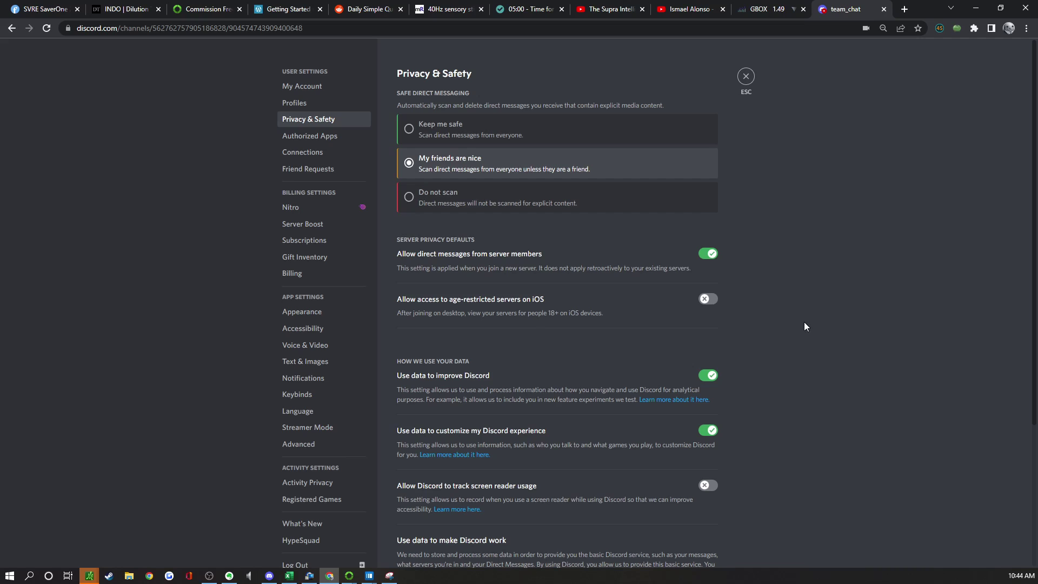
pyautogui.scroll(-1, 803, 322)
pyautogui.scroll(1, 787, 309)
pyautogui.click(704, 256)
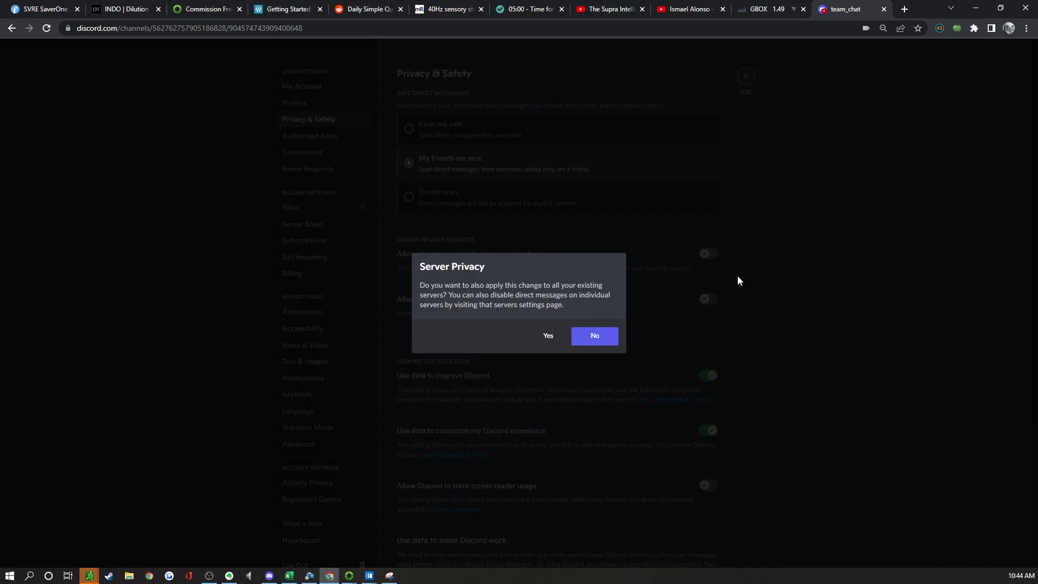
pyautogui.click(583, 339)
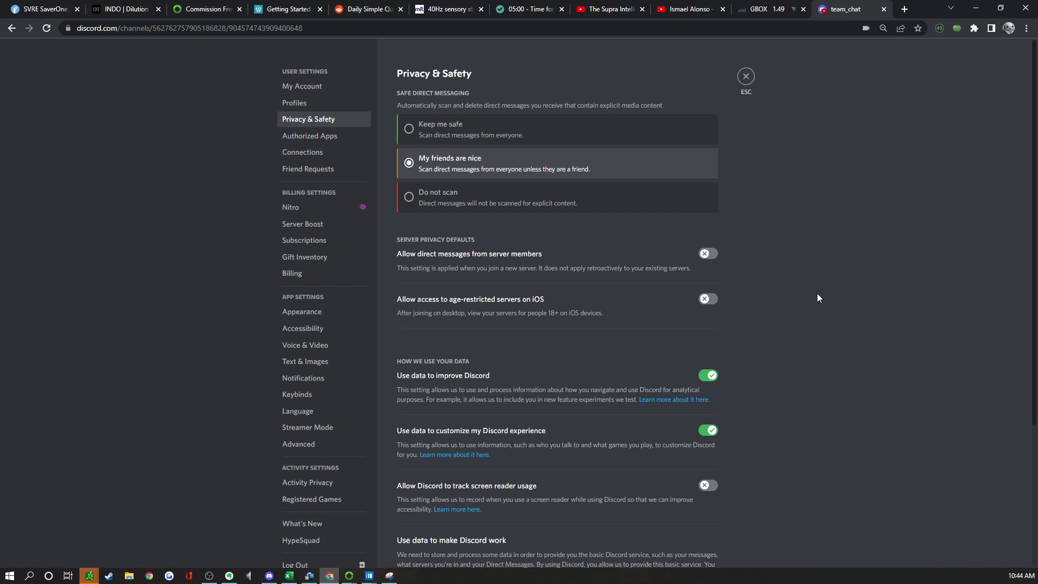
pyautogui.scroll(-3, 708, 306)
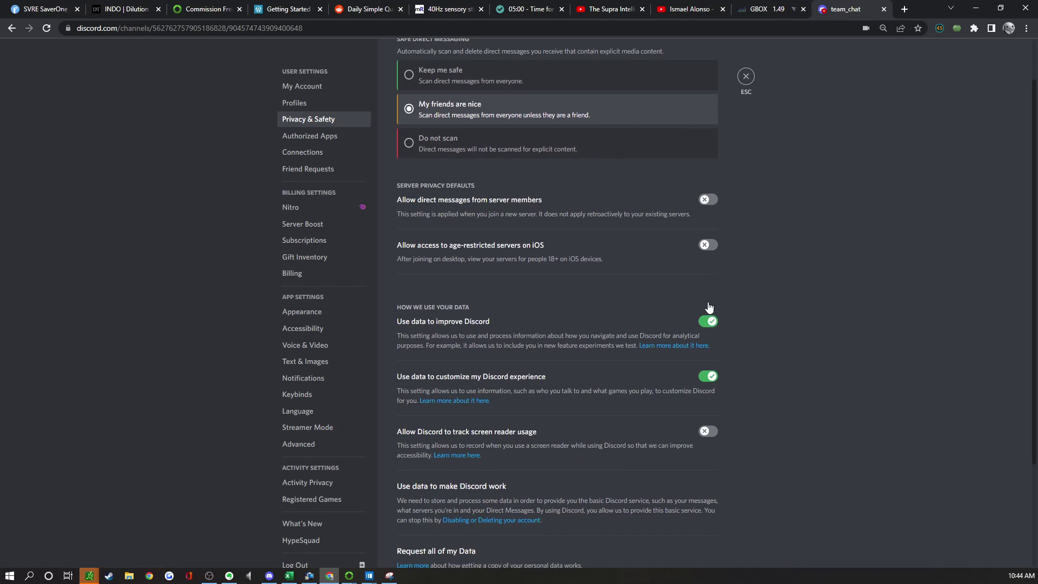
pyautogui.scroll(-2, 709, 332)
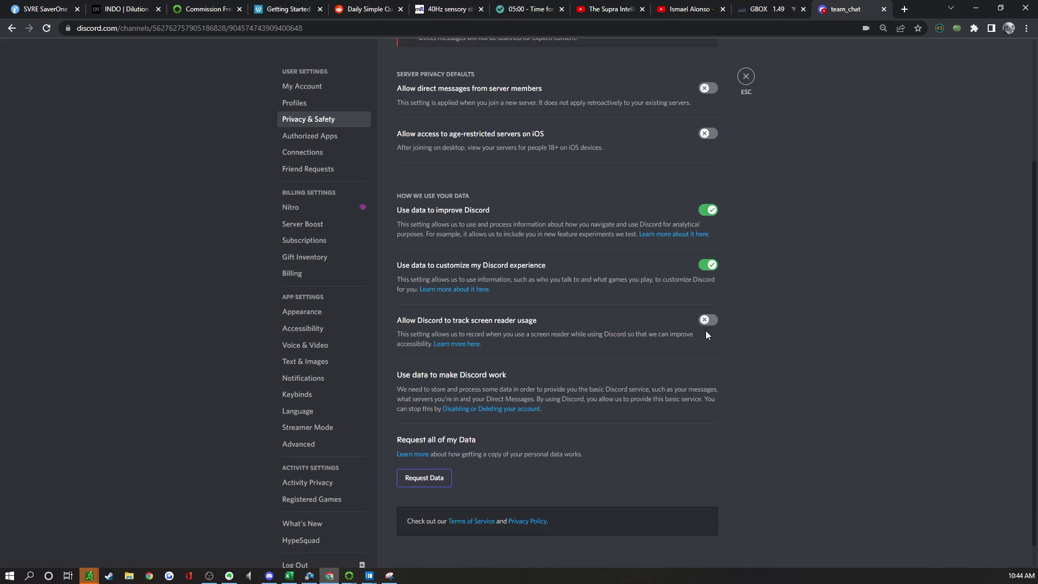
# Review the Privacy & Safety options, the permissions of the authorized apps, and the linked account connections.
pyautogui.scroll(5, 703, 328)
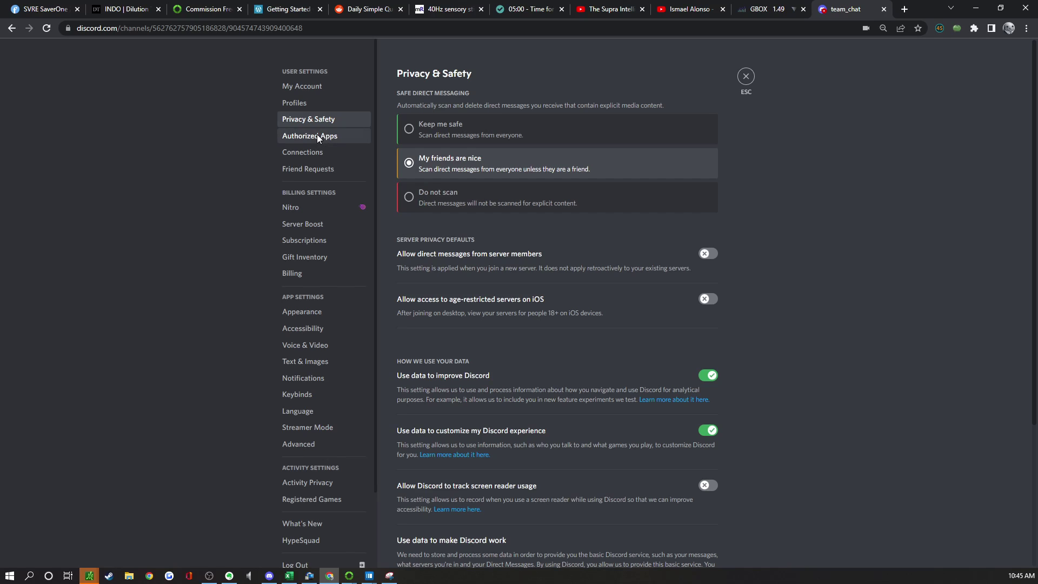
pyautogui.click(320, 136)
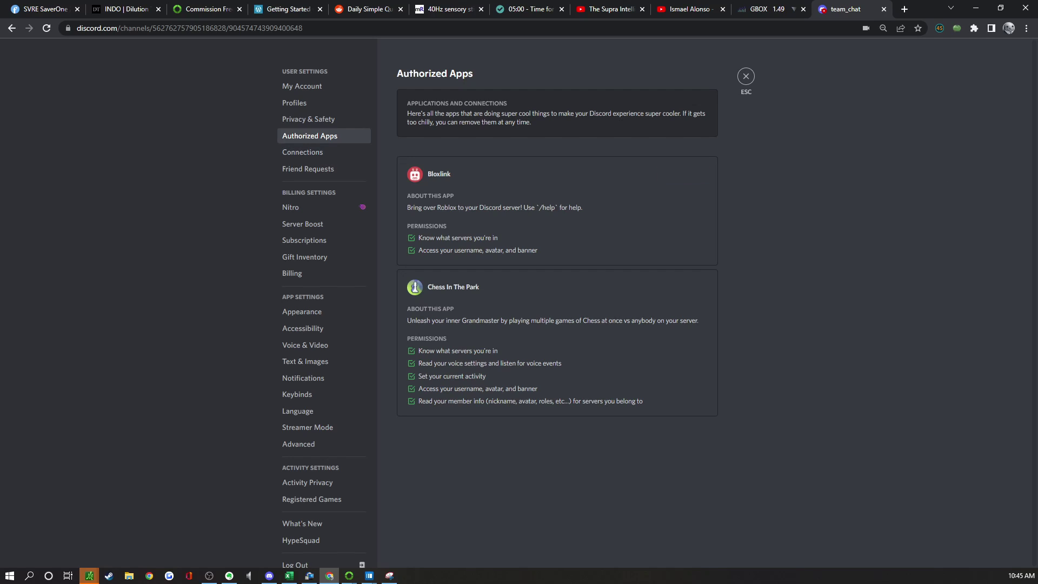
pyautogui.hotkey('alt', 'Tab')
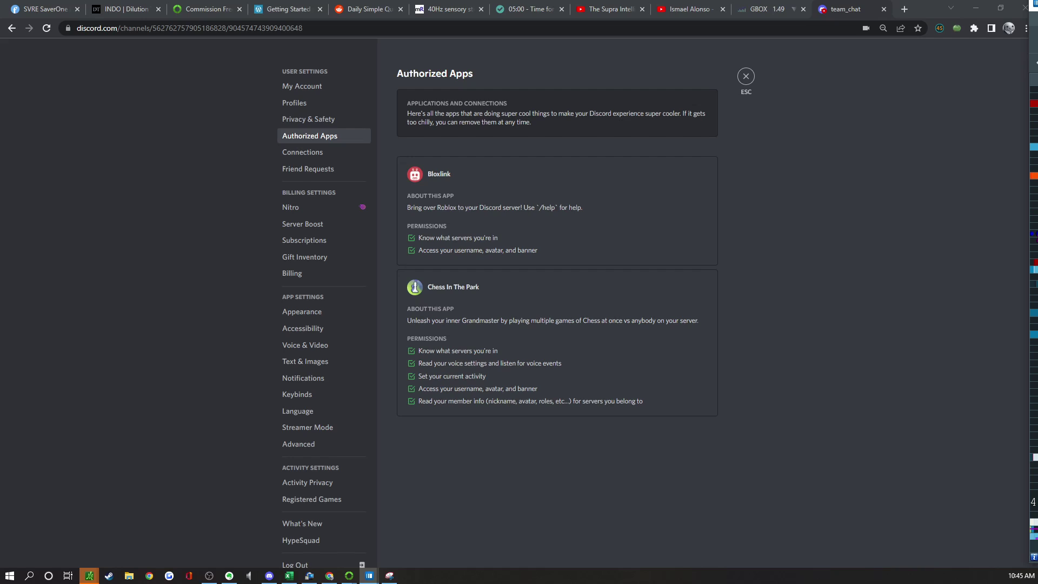
pyautogui.click(316, 153)
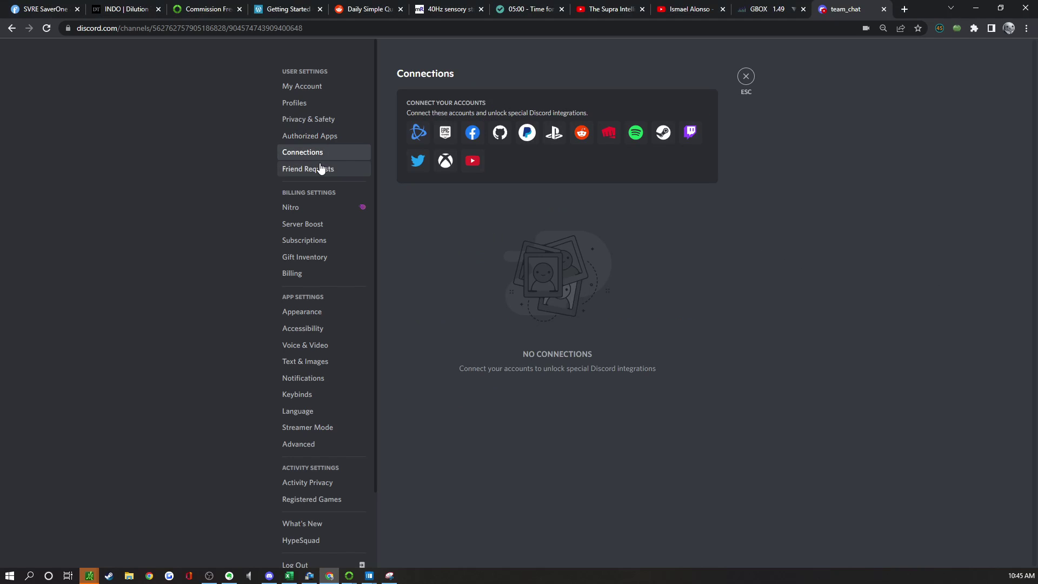
# Toggle the Everyone option for friend requests off and back on, and close the user settings.
pyautogui.click(320, 169)
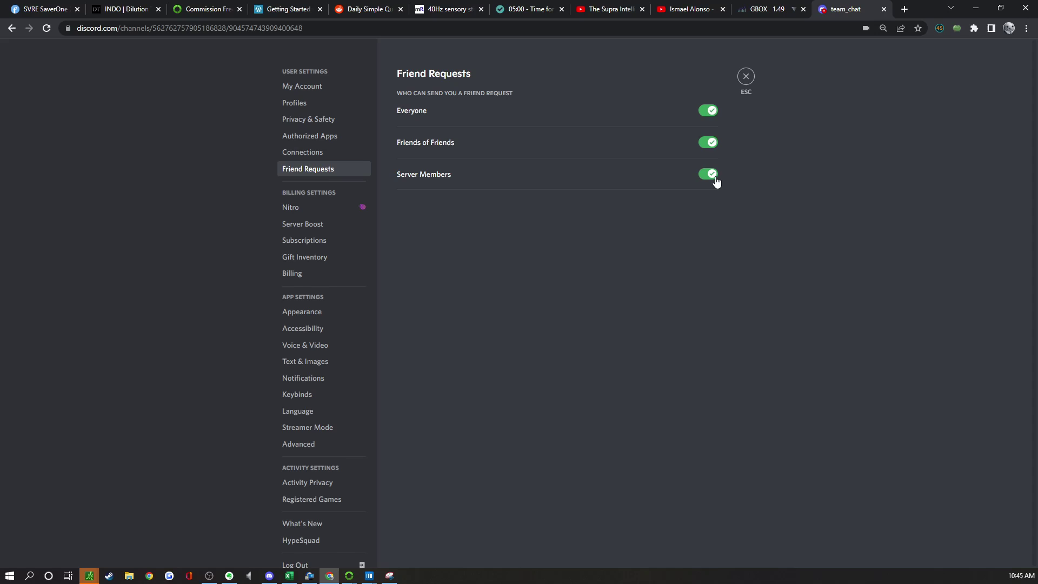
pyautogui.click(713, 115)
pyautogui.click(713, 118)
pyautogui.click(745, 77)
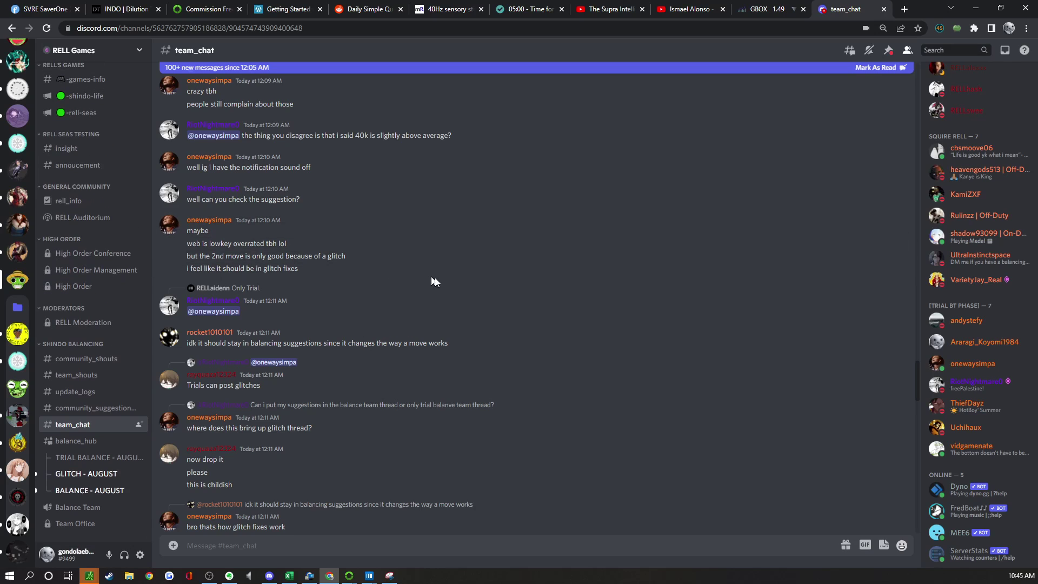
# Read back through the team_chat history to the messages around the new-message marker of August 22.
pyautogui.scroll(10, 446, 278)
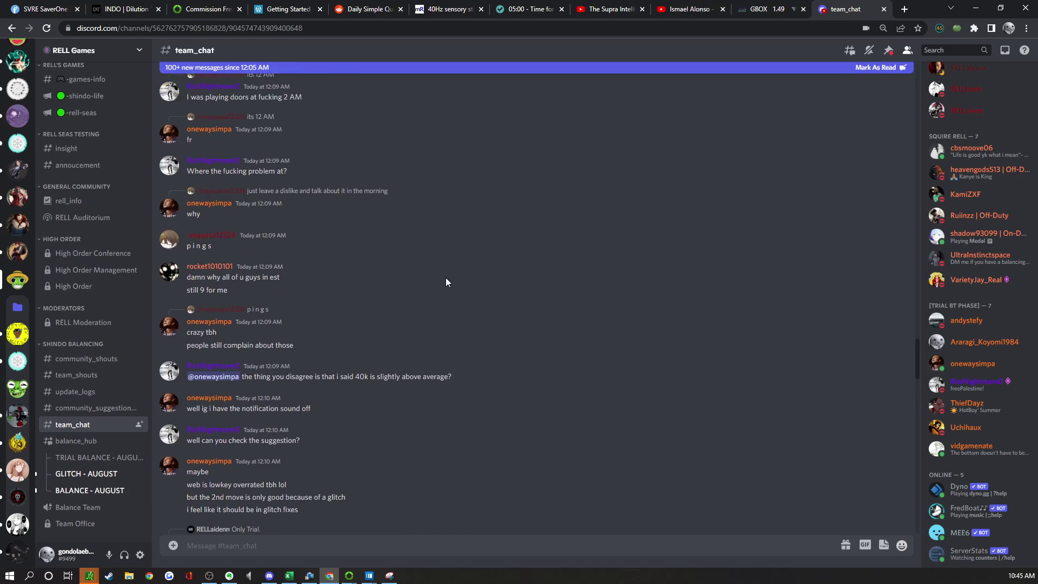
pyautogui.scroll(5, 446, 278)
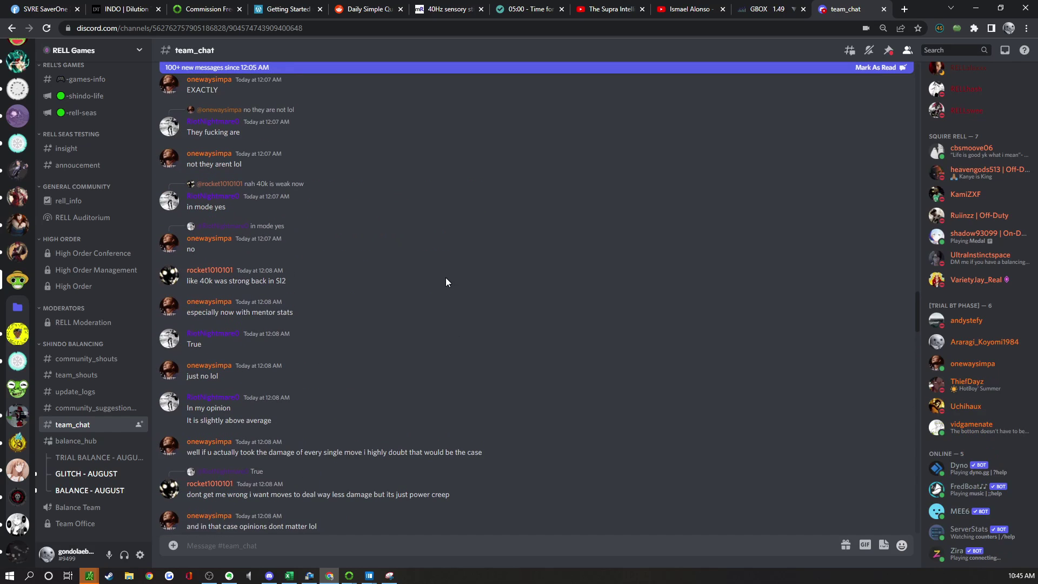
pyautogui.scroll(8, 446, 279)
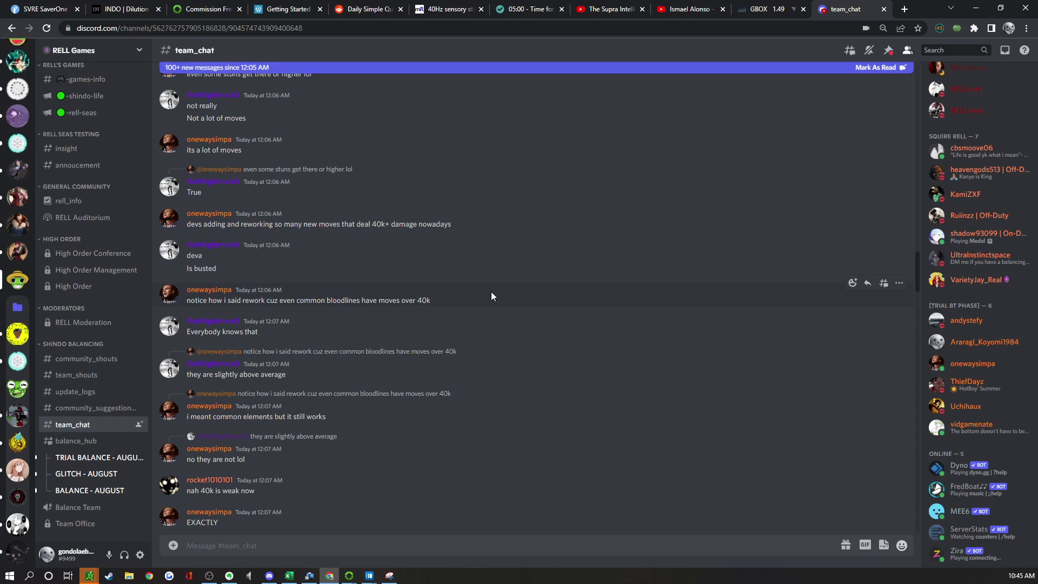
pyautogui.scroll(4, 491, 291)
pyautogui.scroll(5, 491, 291)
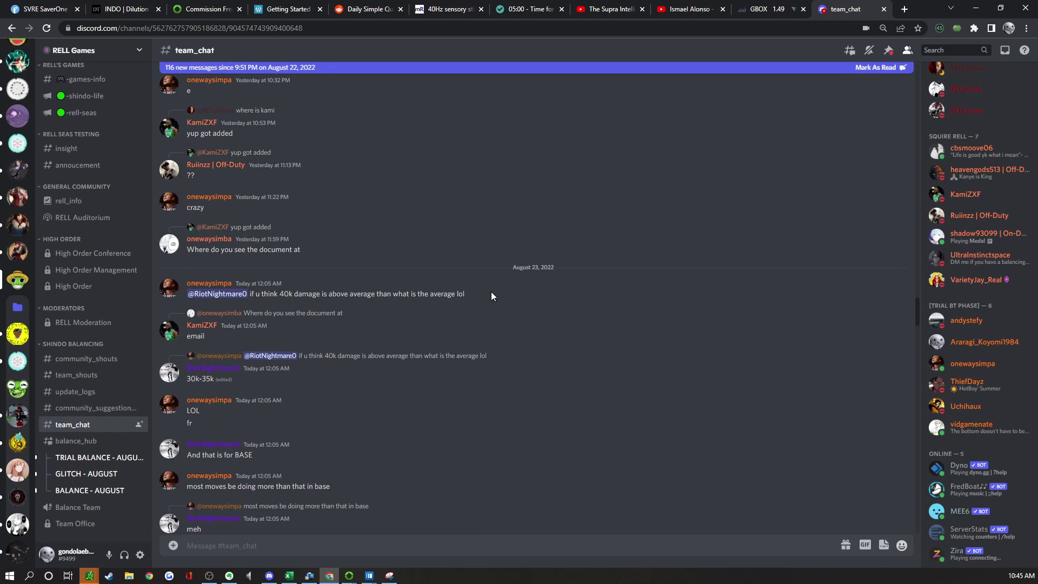
pyautogui.moveTo(485, 278); pyautogui.dragTo(466, 291)
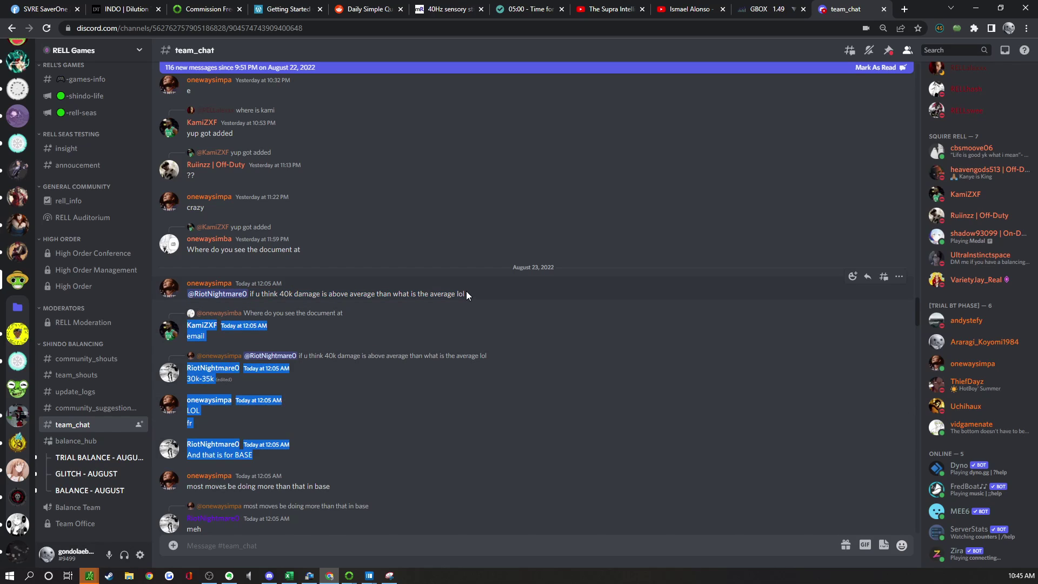
pyautogui.moveTo(466, 445); pyautogui.dragTo(446, 281)
pyautogui.scroll(4, 458, 294)
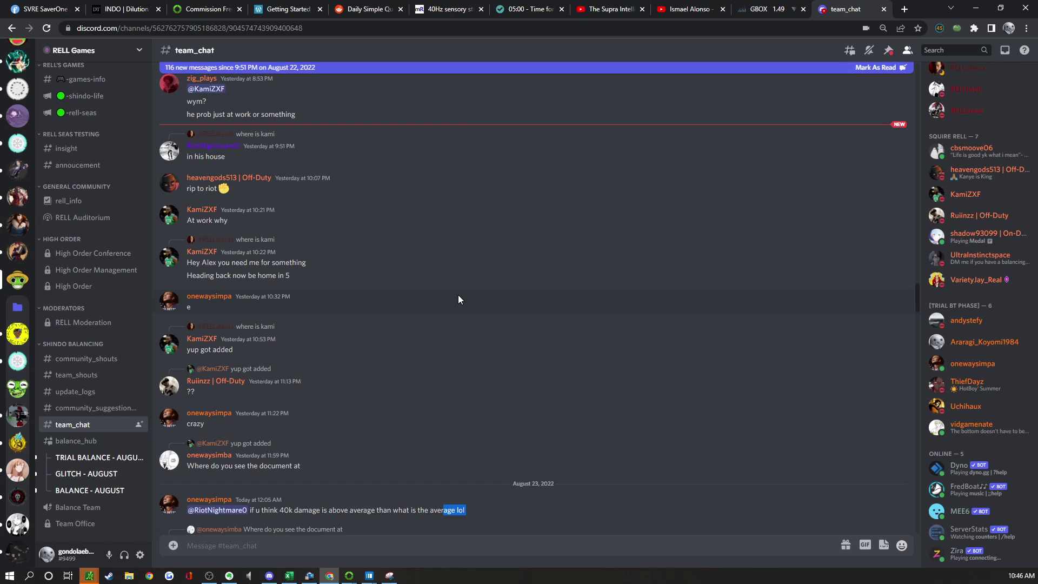
pyautogui.scroll(3, 458, 300)
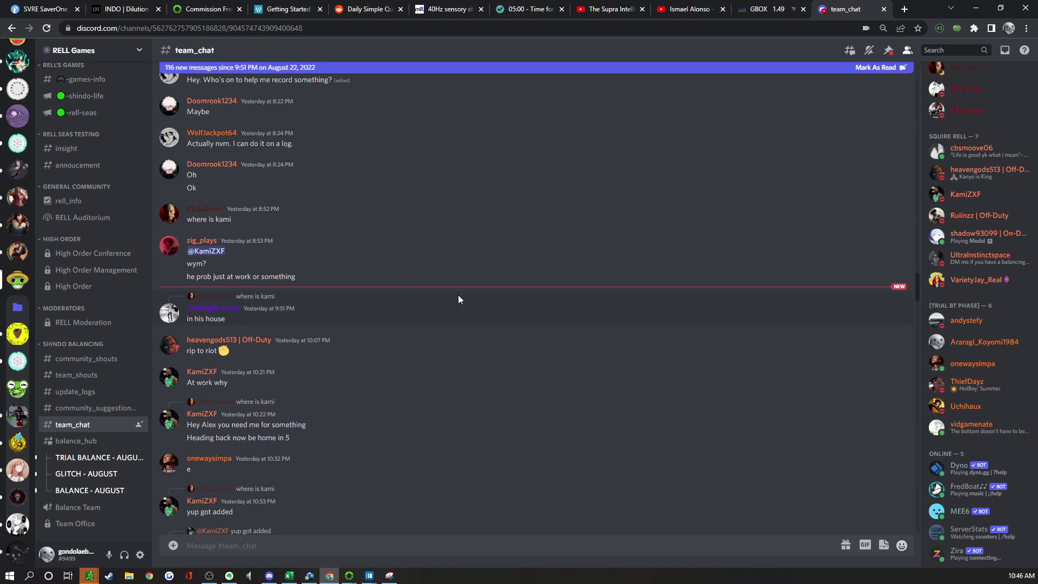
# Read the unread team_chat messages from the evening of August 22 into the August 23 discussion about 40k move damage, and clear the text selection.
pyautogui.scroll(-4, 458, 299)
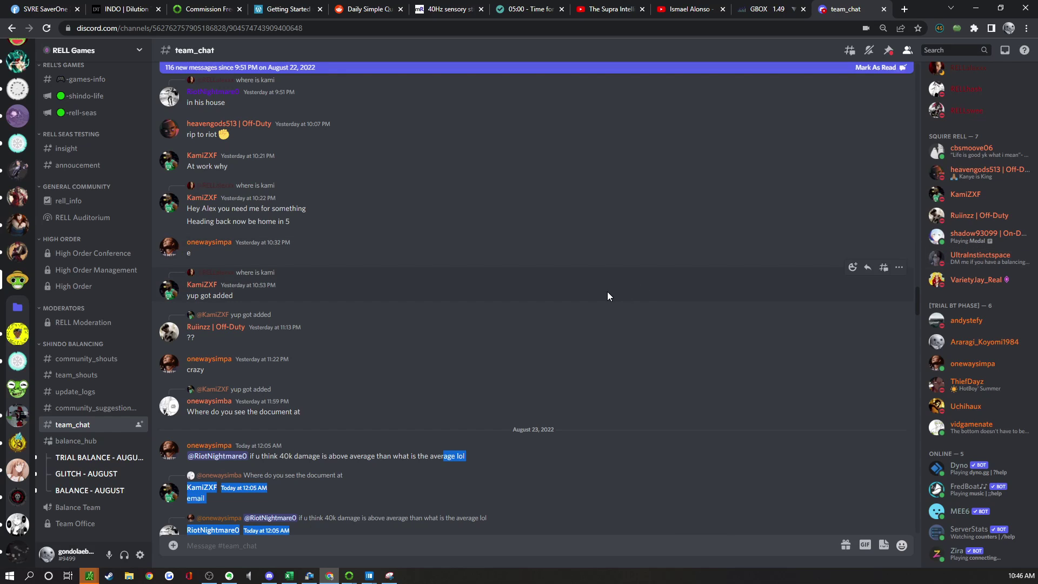
pyautogui.scroll(5, 607, 292)
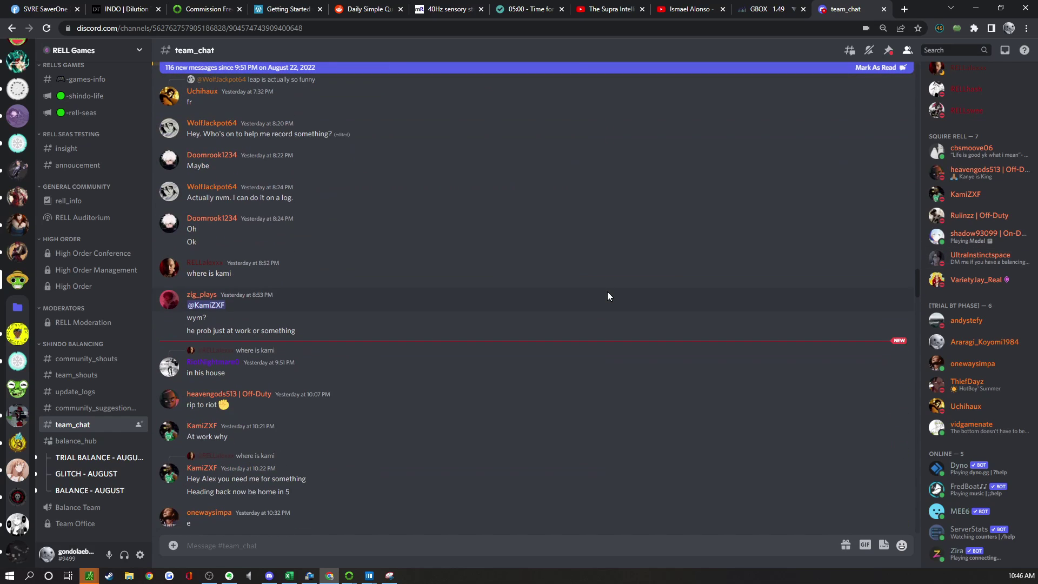
pyautogui.scroll(-2, 607, 296)
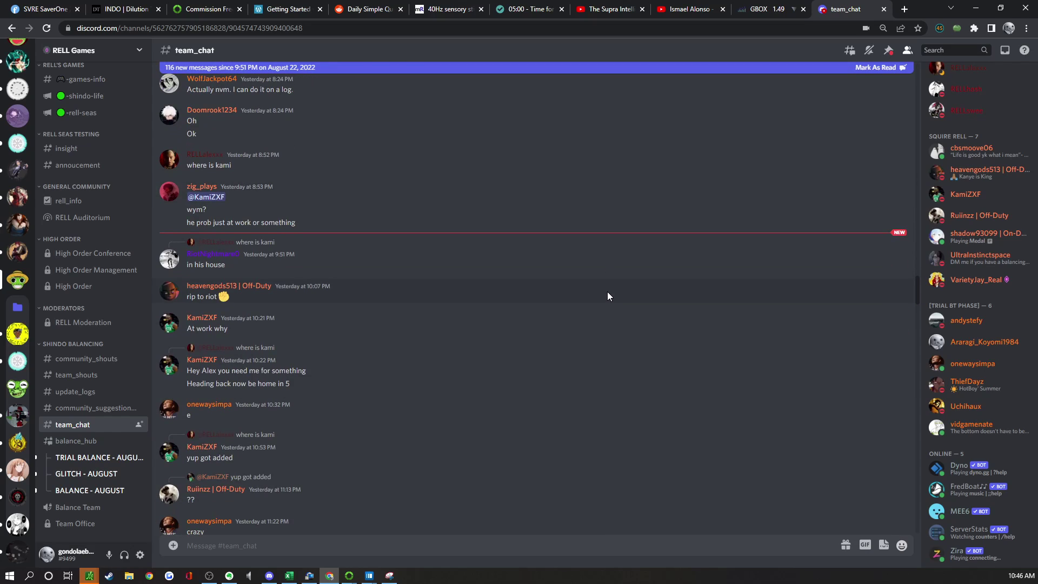
pyautogui.scroll(-1, 608, 296)
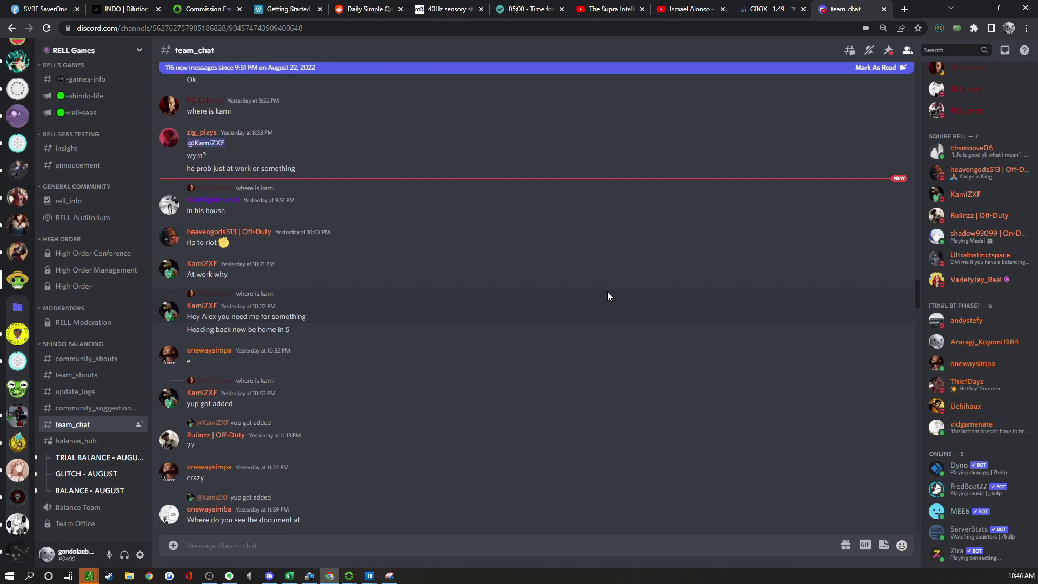
pyautogui.scroll(-1, 607, 296)
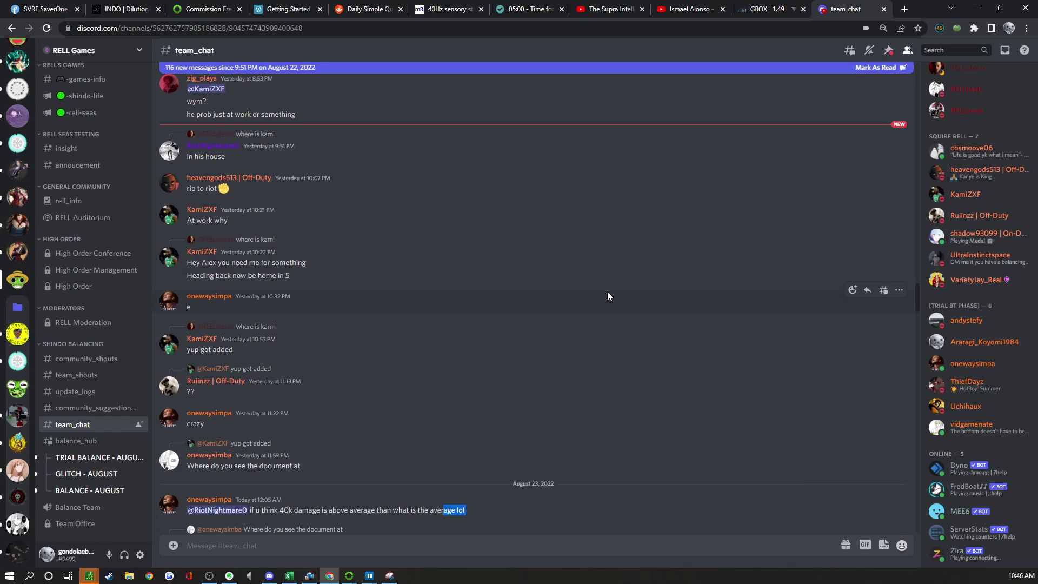
pyautogui.scroll(-1, 608, 295)
pyautogui.scroll(-2, 607, 295)
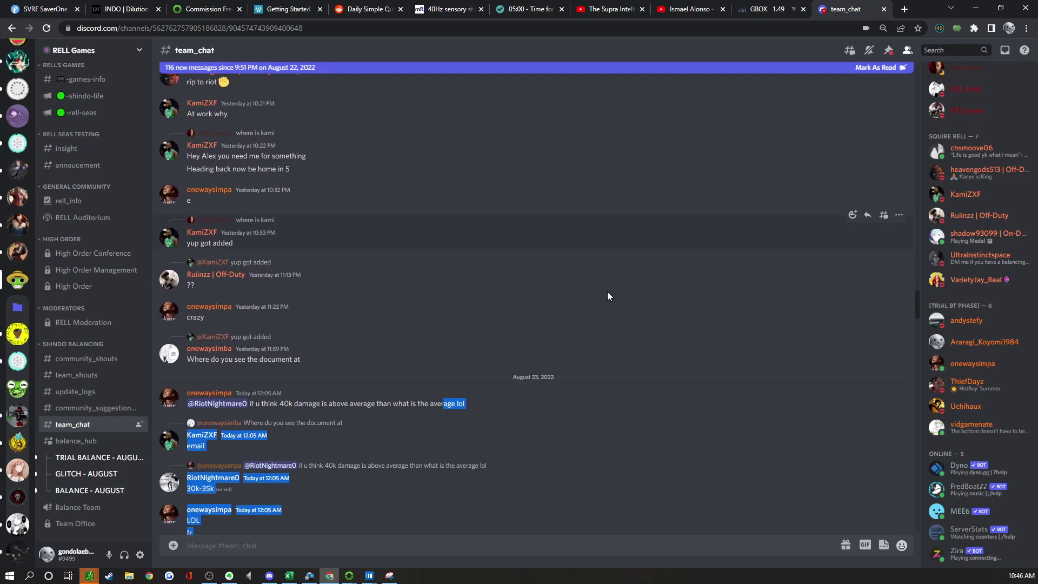
pyautogui.scroll(-1, 612, 285)
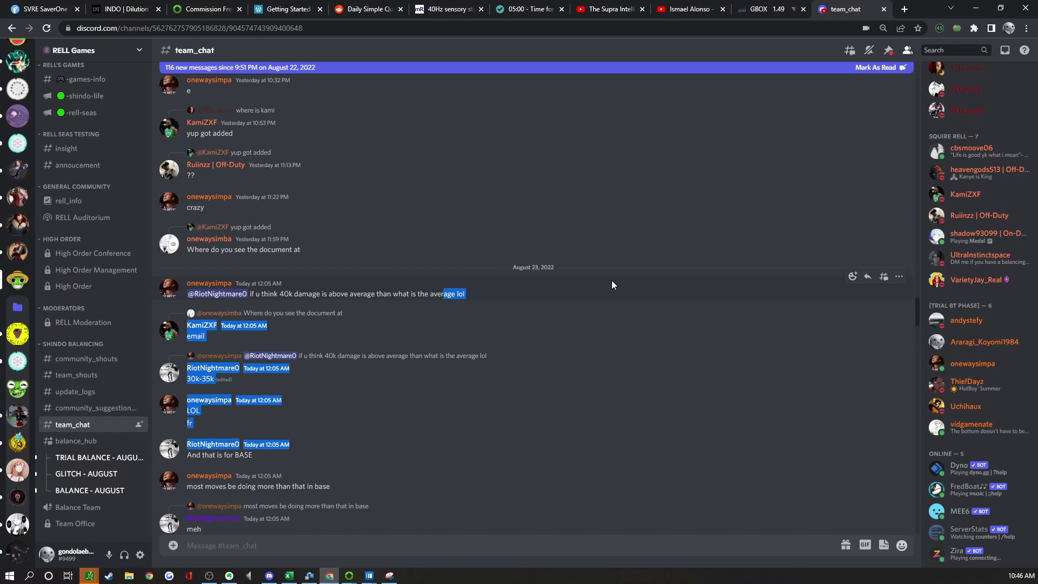
pyautogui.scroll(-1, 612, 281)
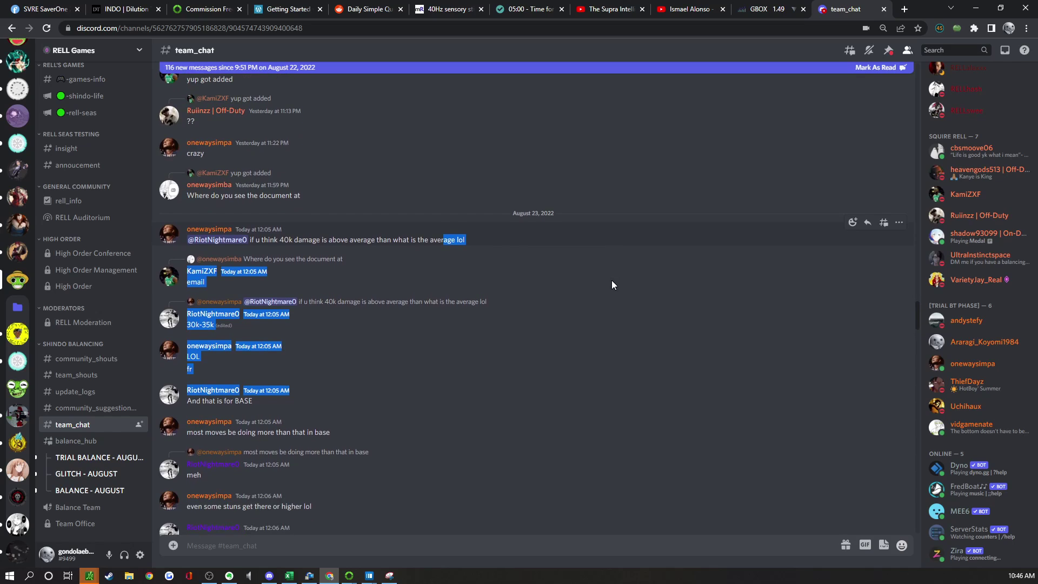
pyautogui.scroll(-2, 611, 281)
pyautogui.scroll(-1, 611, 281)
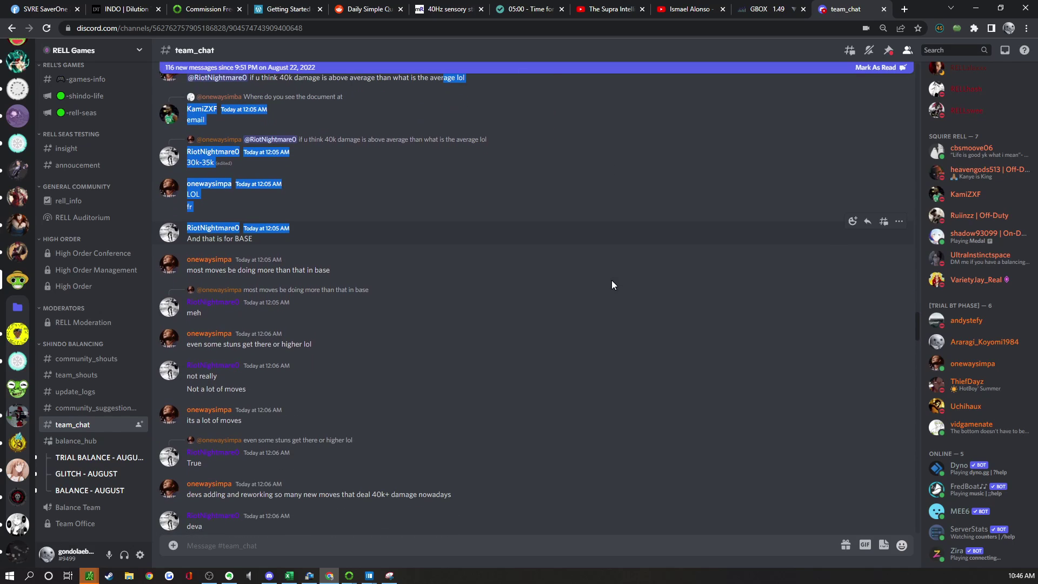
pyautogui.moveTo(604, 269); pyautogui.dragTo(574, 409)
pyautogui.click(574, 409)
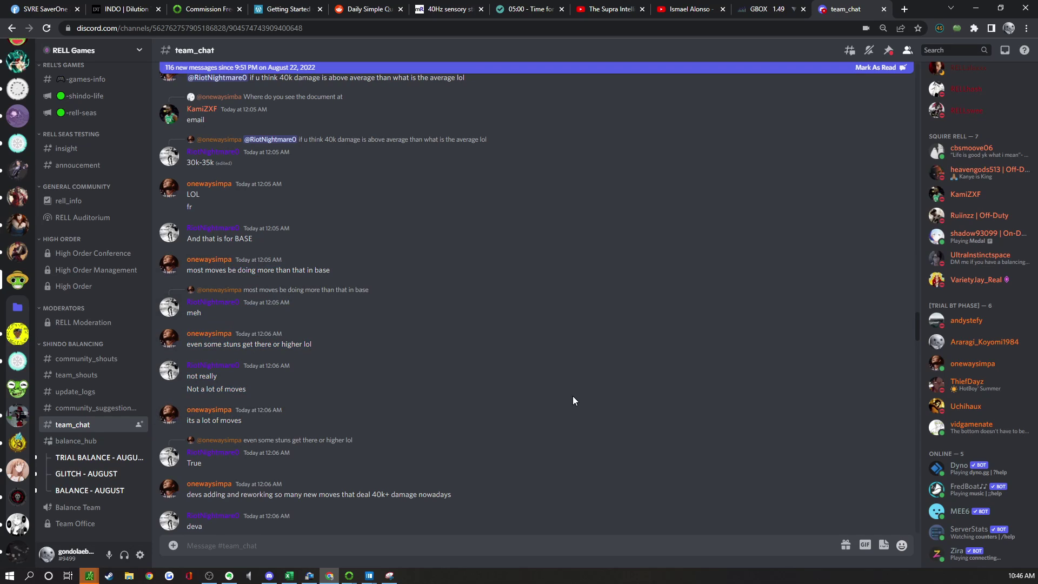